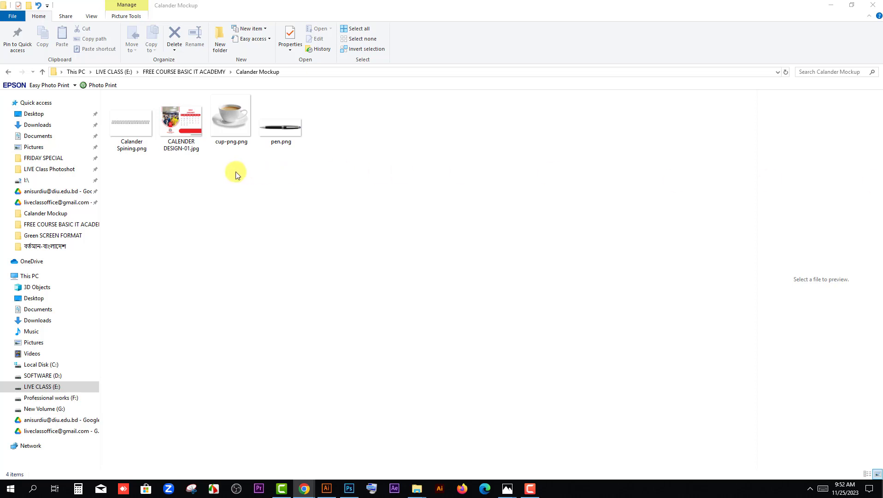
Preview the calendar design, spiral binding, cup and pen images in the Calander Mockup folder.
left_click(190, 125)
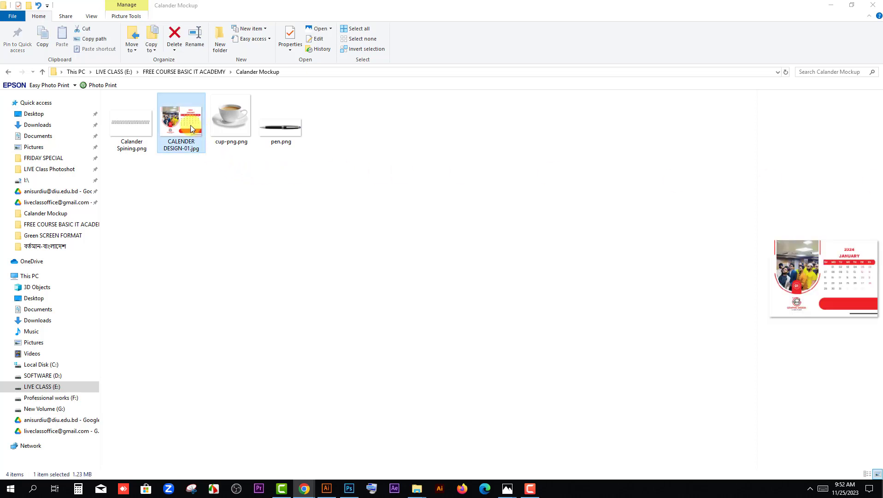
double_click(191, 125)
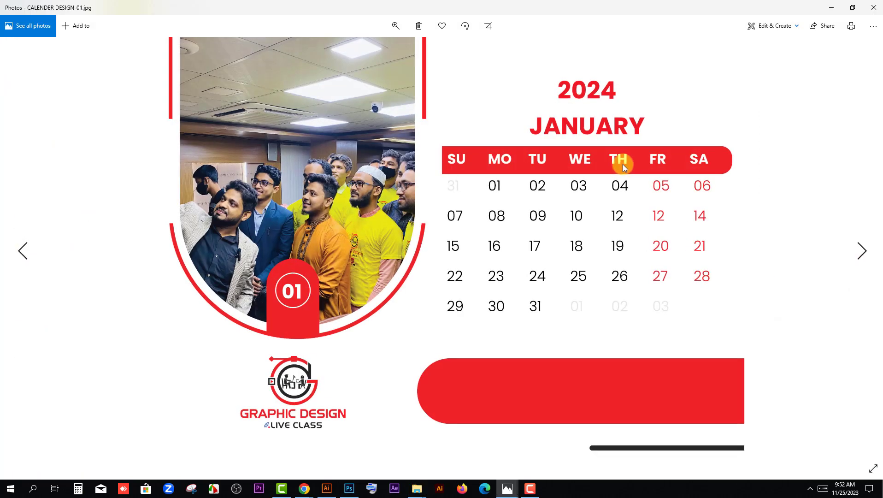
left_click(873, 7)
double_click(132, 129)
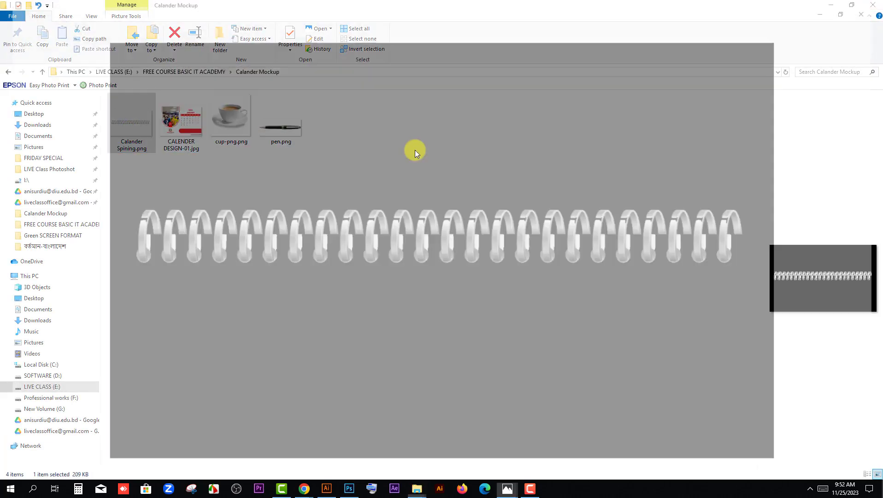
left_click(874, 7)
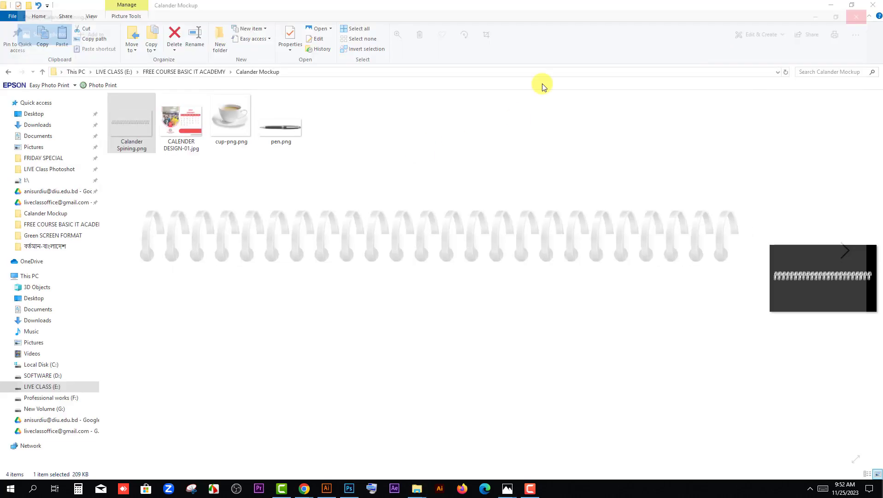
double_click(225, 132)
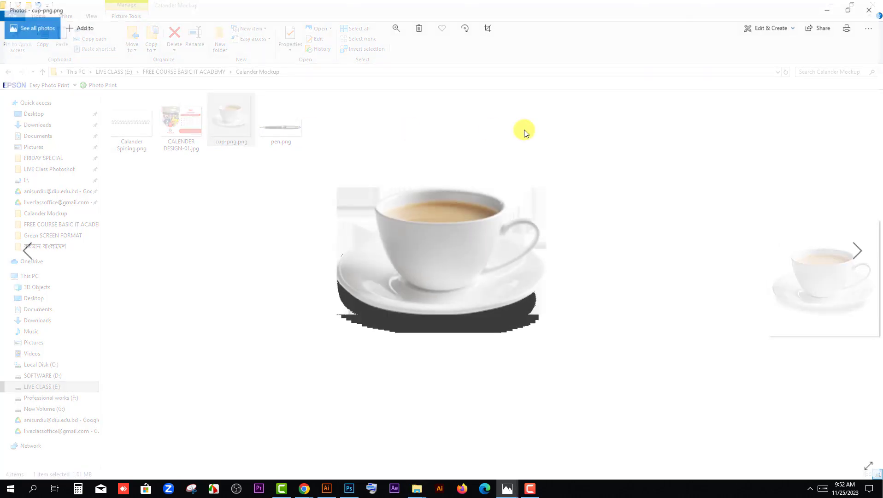
left_click(873, 7)
double_click(285, 130)
left_click(874, 7)
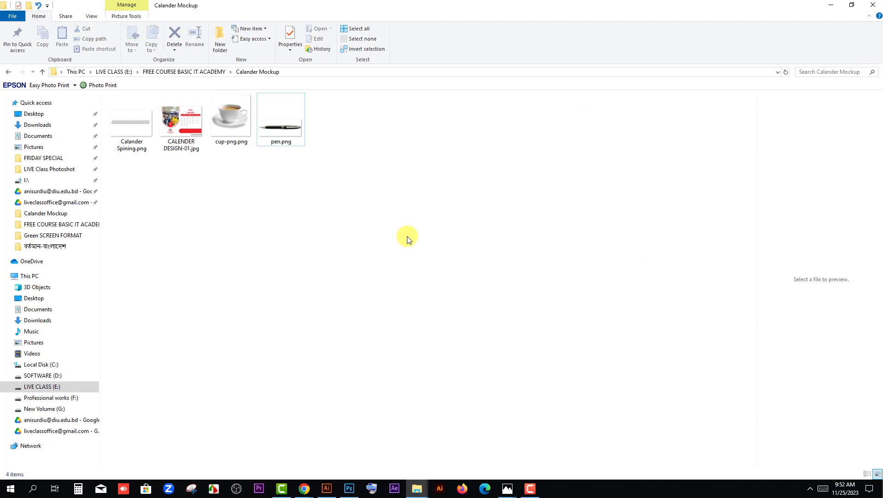
Switch to Photoshop and create a new 1500 x 900 pixel RGB document at 72 pixels/inch with a white background.
left_click(346, 490)
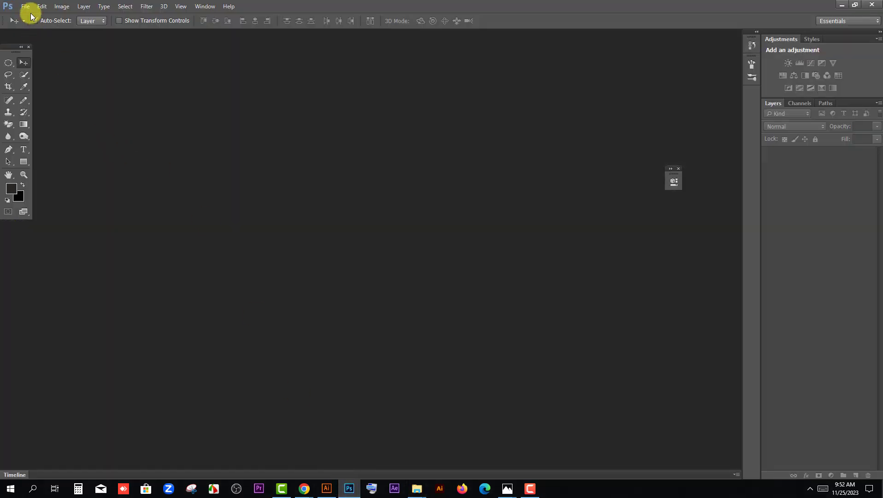
left_click(25, 7)
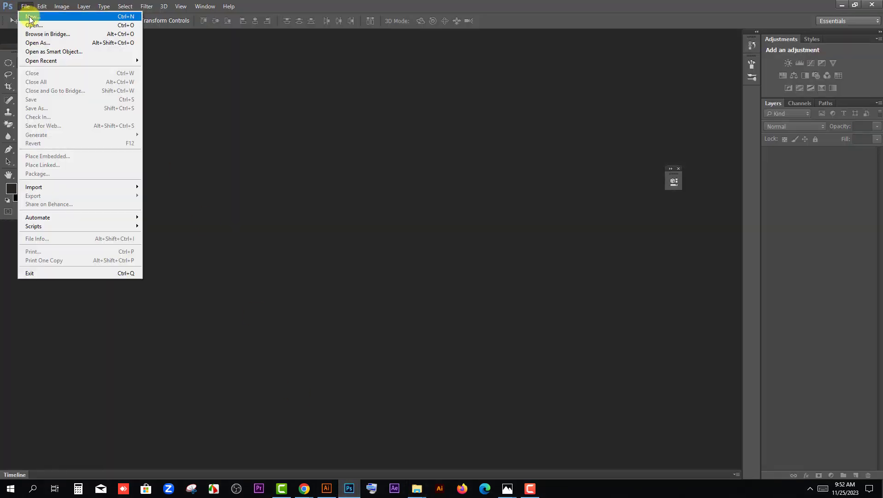
left_click(30, 17)
double_click(408, 160)
double_click(409, 173)
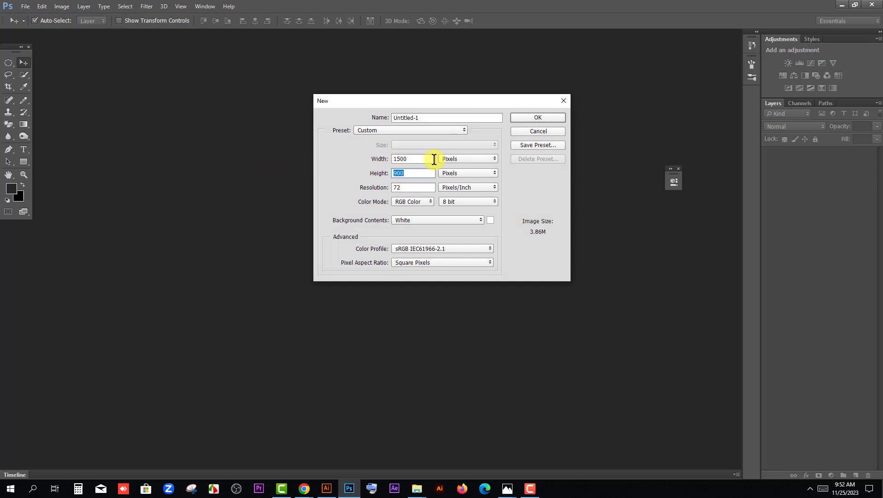
double_click(410, 159)
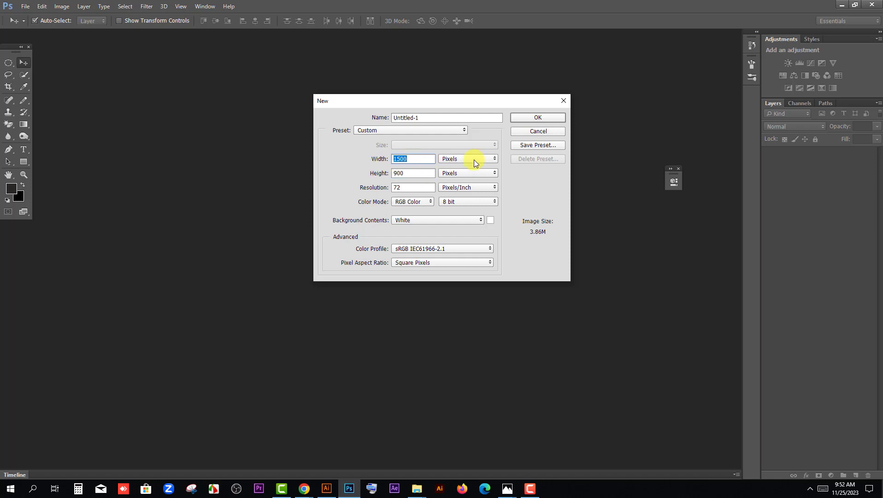
left_click(551, 118)
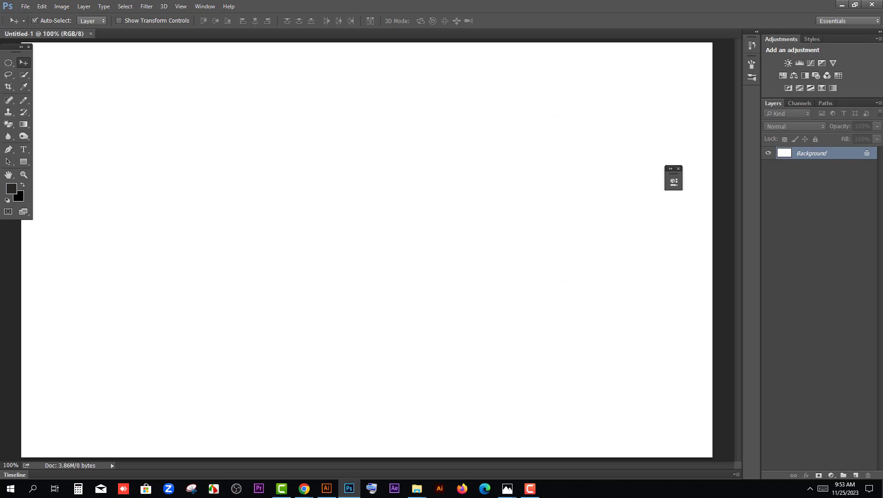
Close the floating Properties panel that covers the canvas.
key("alt+Tab")
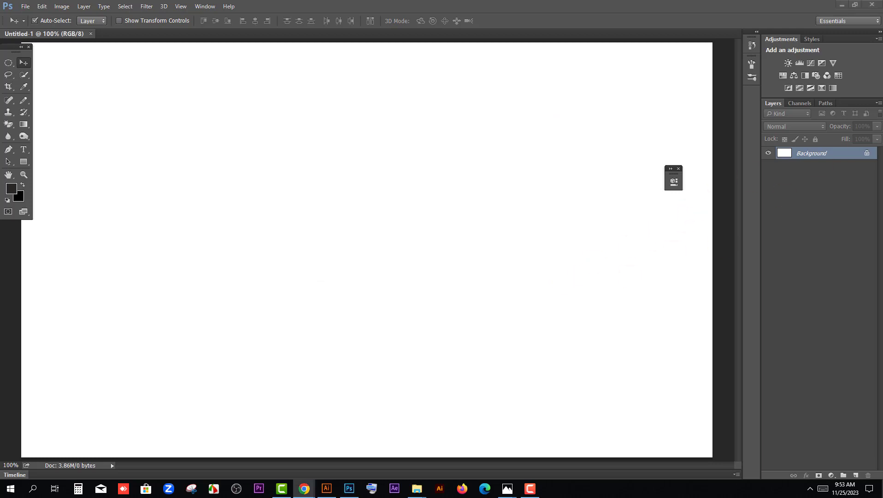
left_click(678, 168)
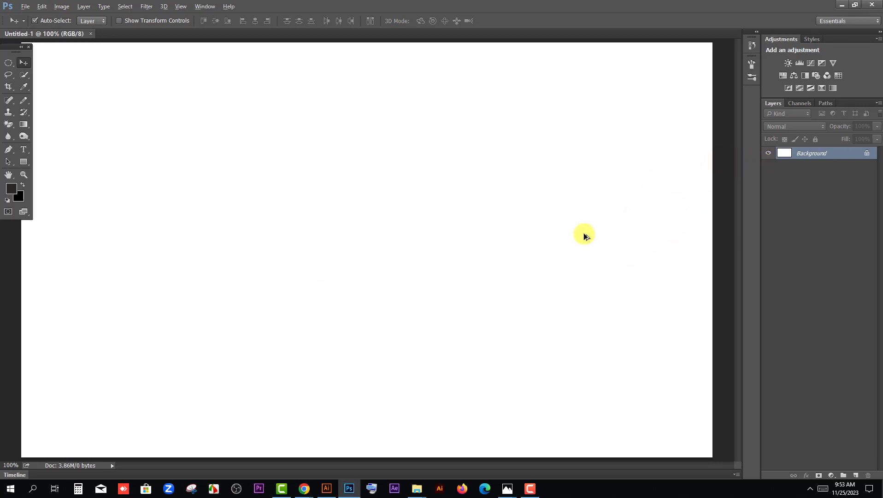
scroll(583, 236, "down", 3)
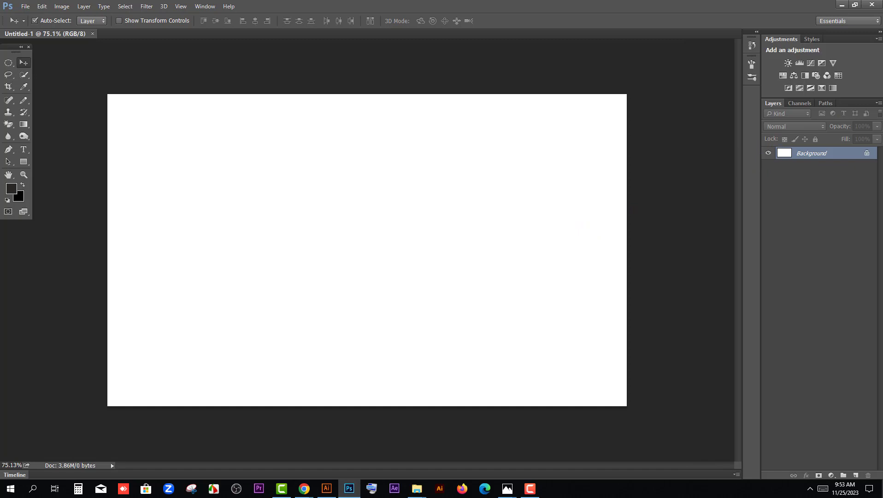
key("alt+Tab")
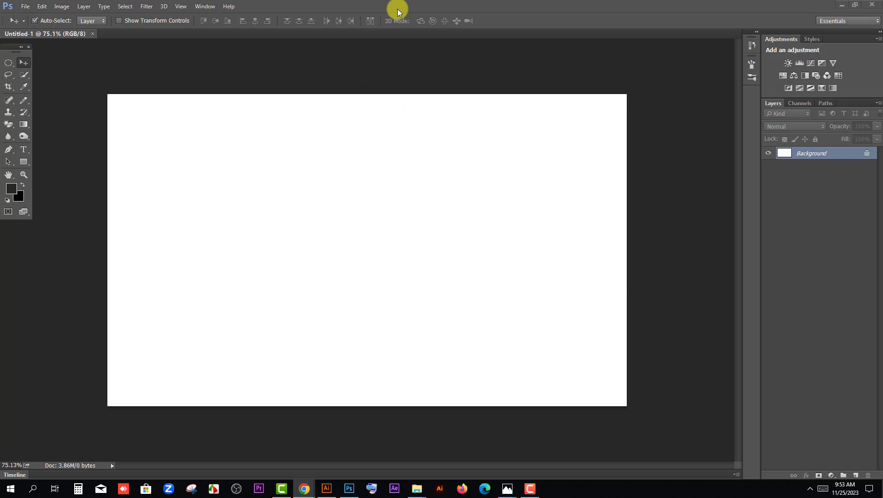
Draw a dark table surface shape with the Pen tool across the lower canvas, about 1565 by 415 px, with a slanted upper edge.
left_click(7, 150)
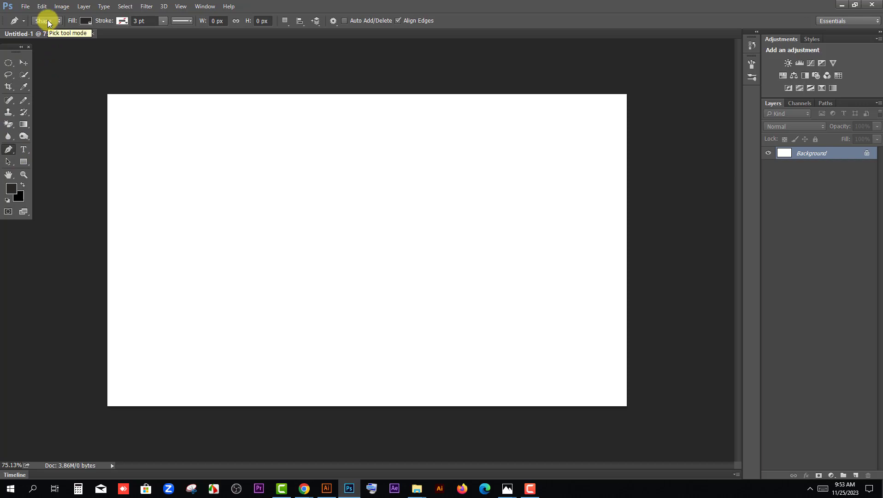
left_click(98, 332)
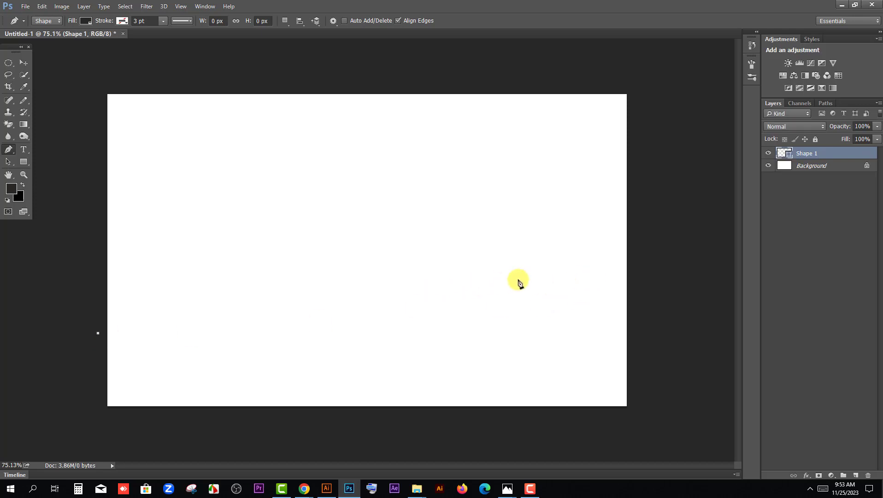
left_click(609, 269)
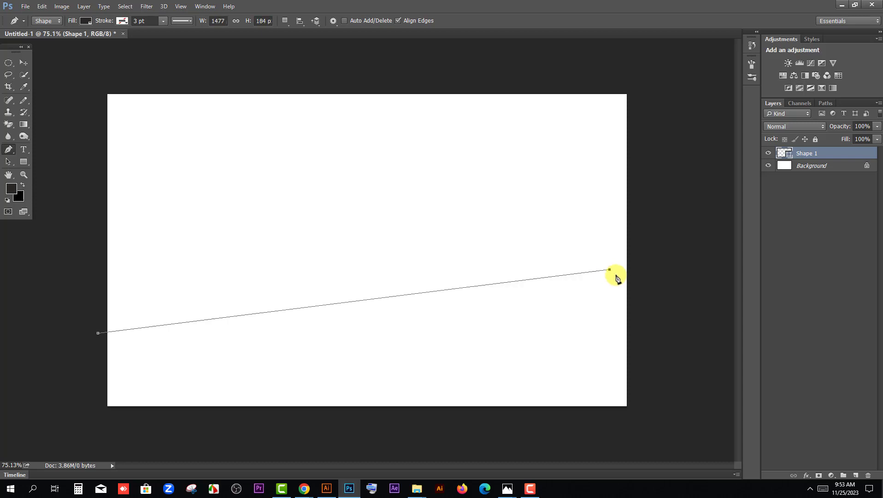
left_click(629, 277)
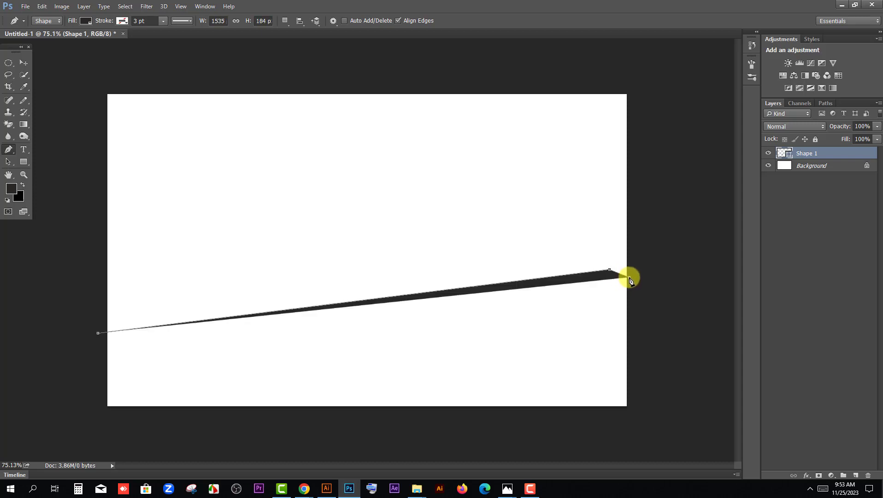
left_click(634, 413)
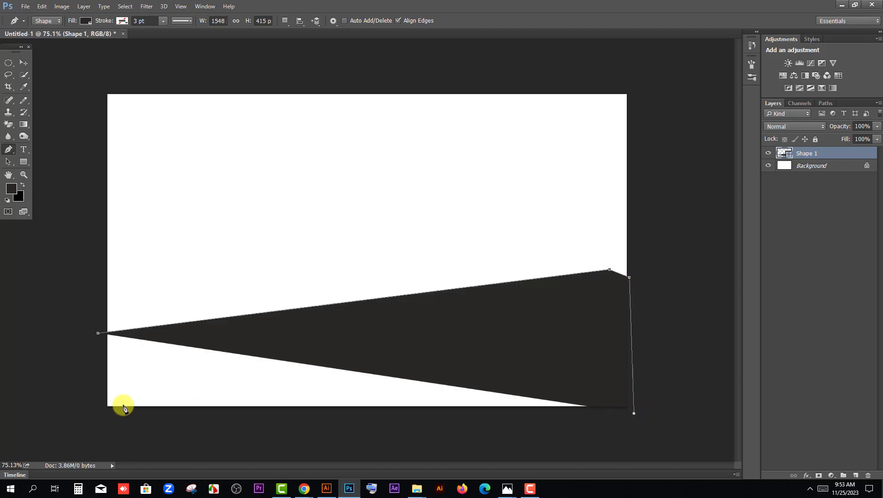
left_click(92, 410)
left_click(98, 333)
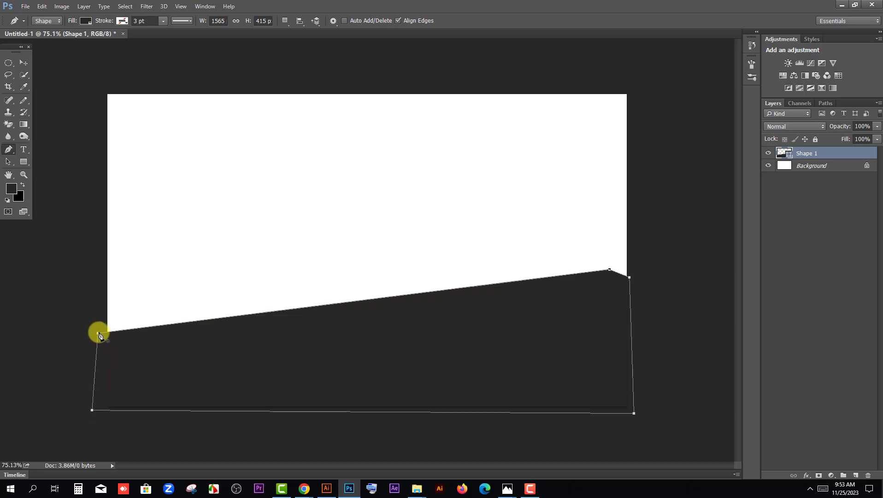
left_click(24, 64)
left_click(60, 164)
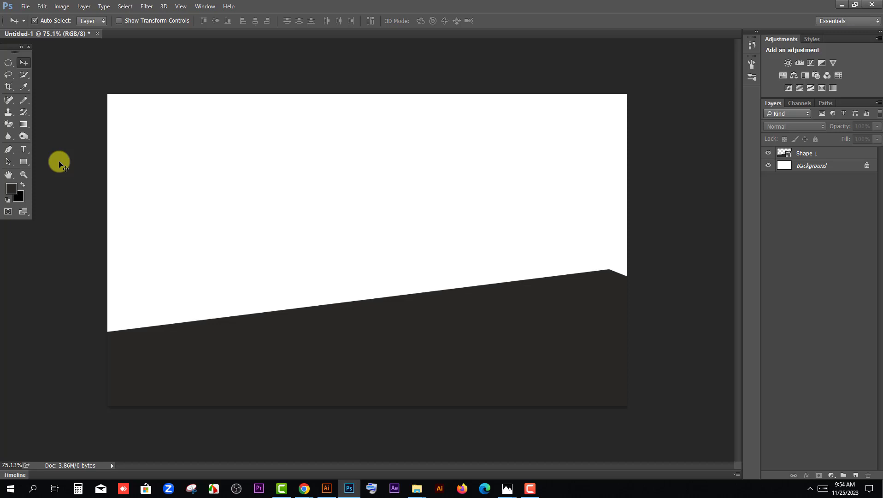
Enlarge the dark slanted shape to about 103.4% and reposition it so it extends past the canvas sides.
left_click_drag(518, 332, 527, 333)
key("ctrl+t")
left_click_drag(642, 271, 645, 267)
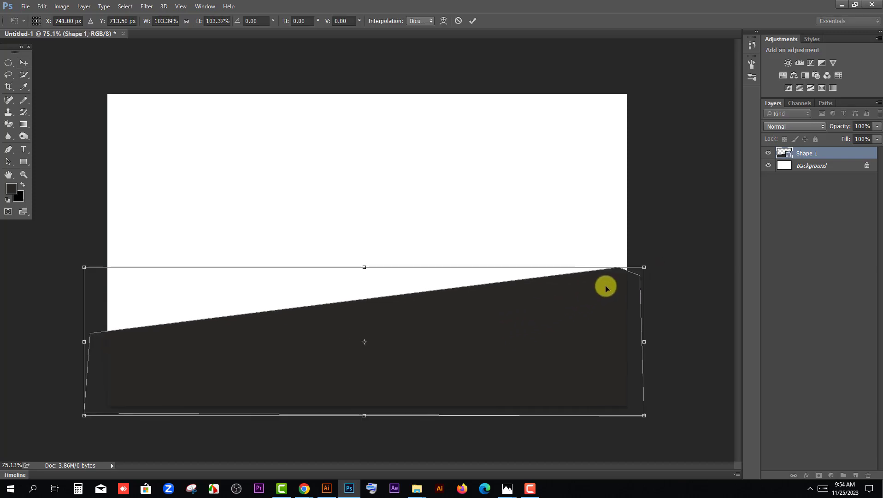
key("Return")
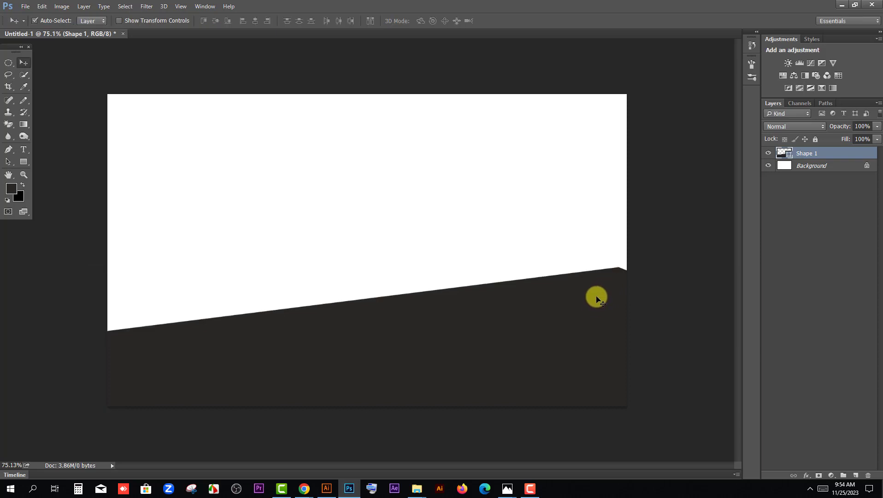
left_click_drag(564, 320, 564, 323)
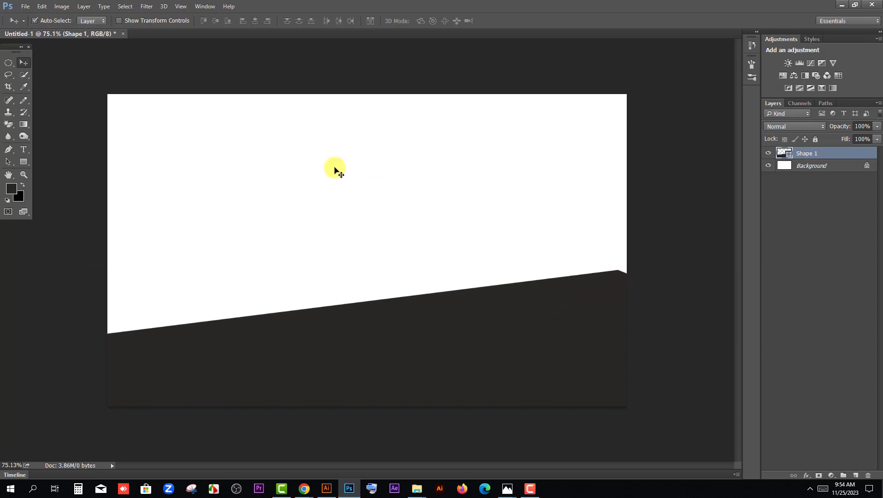
Draw a rectangle about 1645 by 1032 px that covers the whole canvas.
left_click(25, 162)
left_click(55, 163)
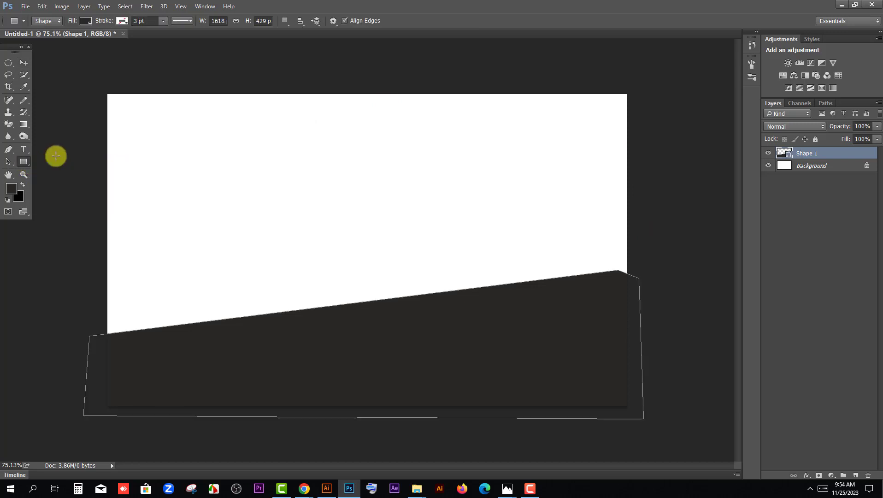
mouse_move(77, 80)
left_mouse_down()
mouse_move(502, 409)
mouse_move(648, 438)
left_mouse_up()
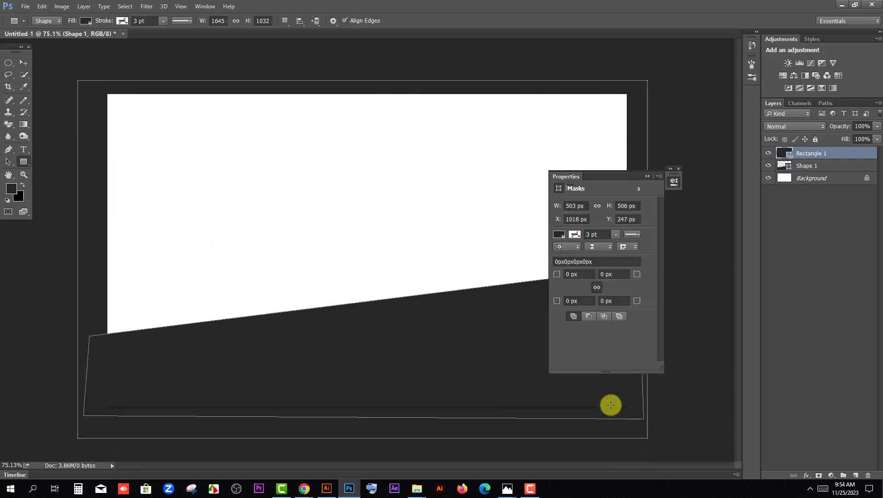
left_click(24, 62)
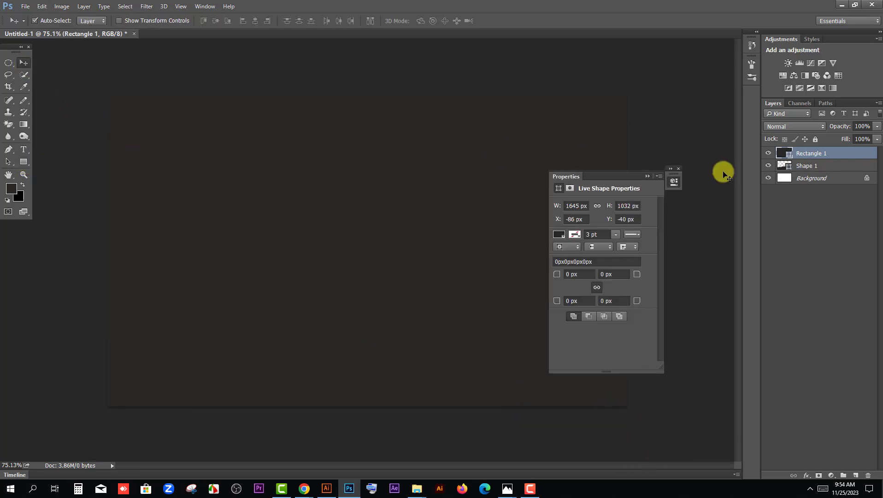
Fill the rectangle with dark blue #232c40 and move its layer below Shape 1.
double_click(784, 153)
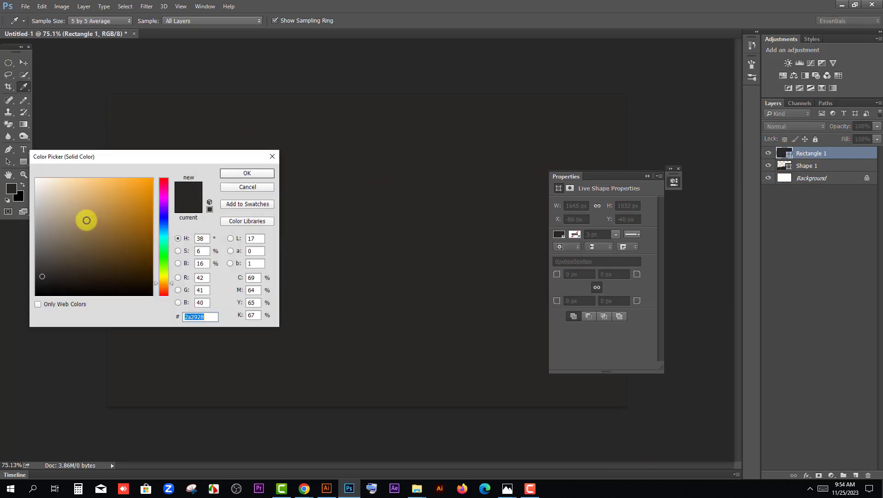
left_click(164, 224)
mouse_move(48, 261)
left_mouse_down()
mouse_move(50, 271)
mouse_move(88, 264)
left_mouse_up()
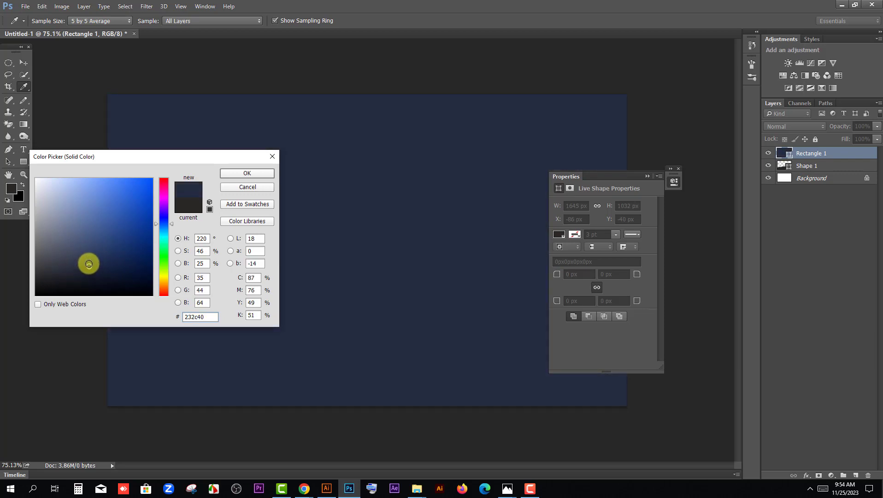
left_click(239, 174)
mouse_move(796, 158)
left_mouse_down()
mouse_move(806, 158)
mouse_move(806, 169)
left_mouse_up()
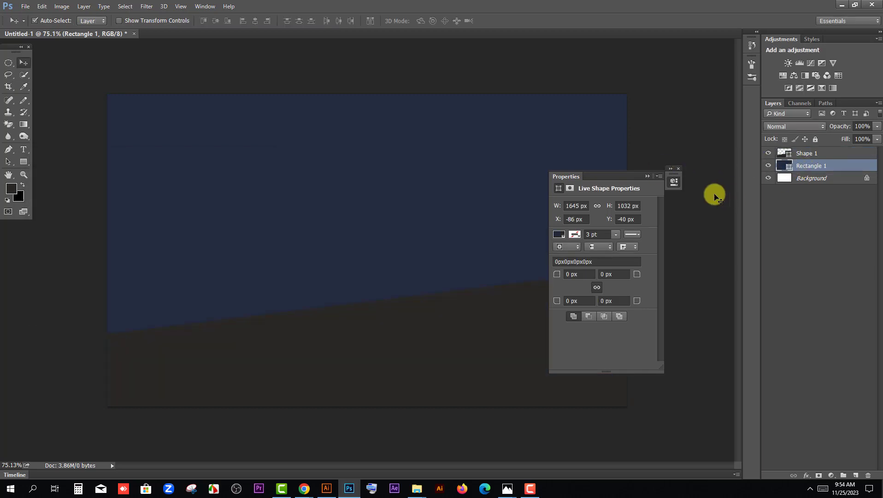
left_click(648, 176)
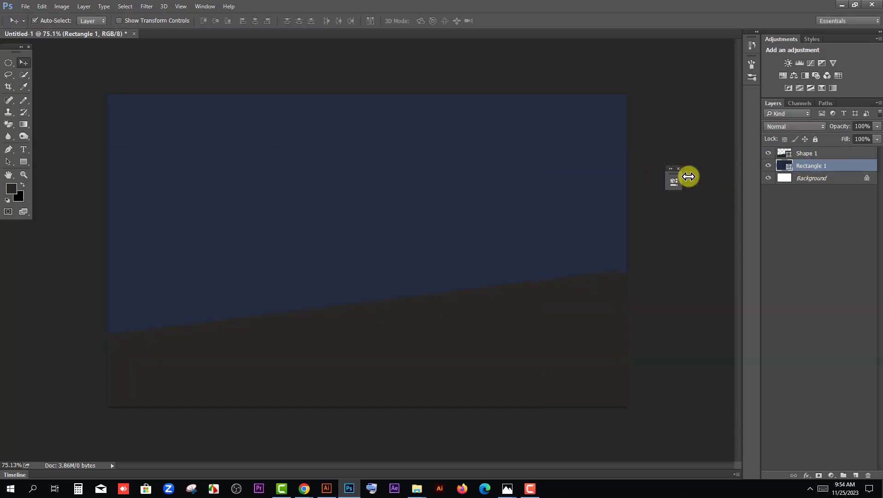
double_click(786, 169)
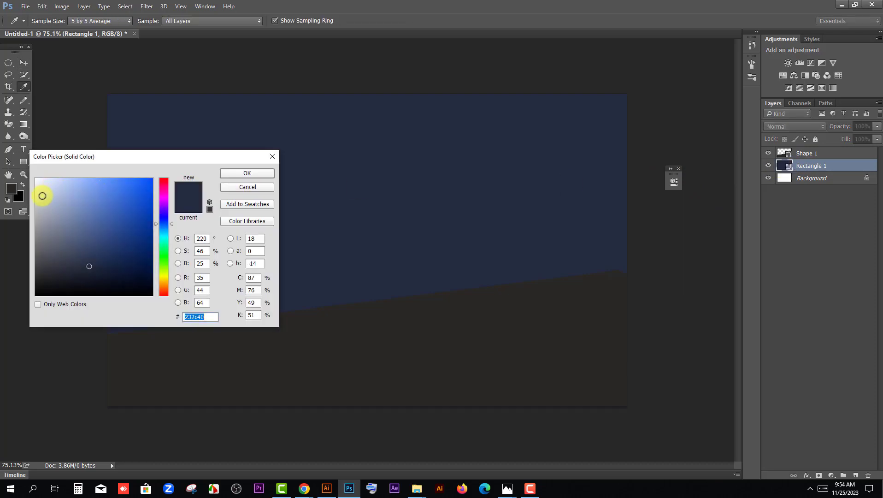
left_click(42, 198)
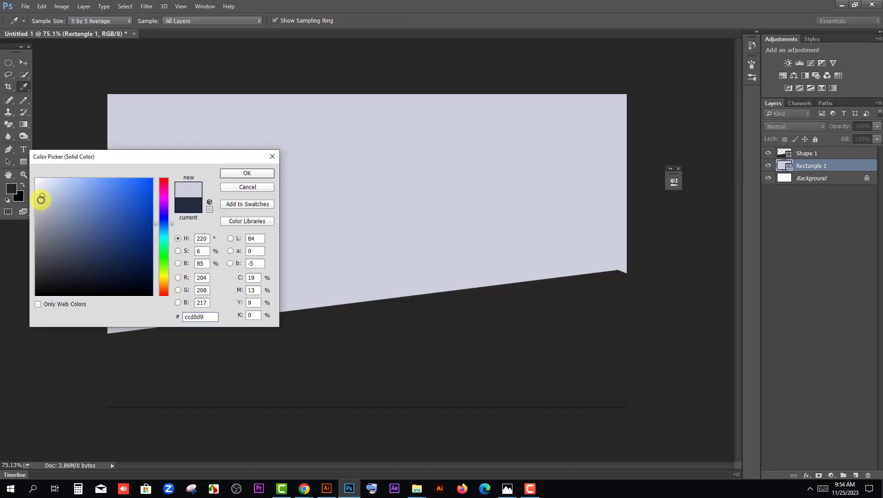
left_click(256, 188)
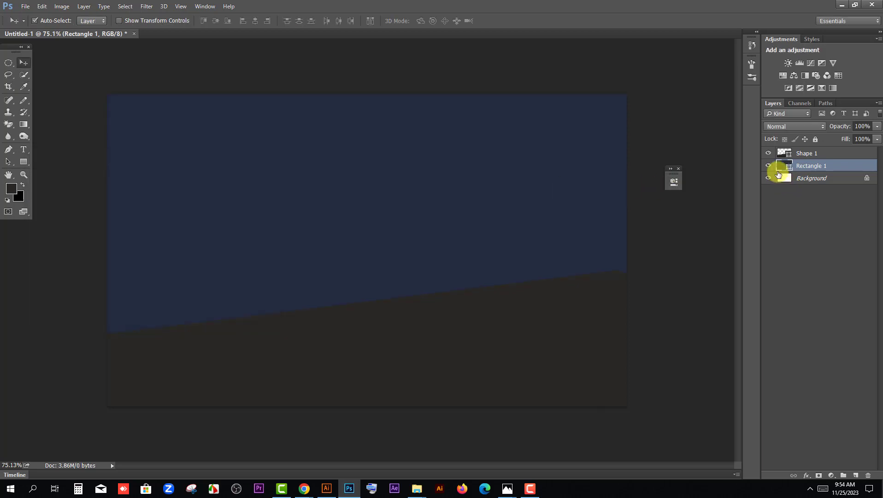
Change the fill of the slanted table shape to light beige #e3ded6.
left_click(788, 156)
double_click(788, 156)
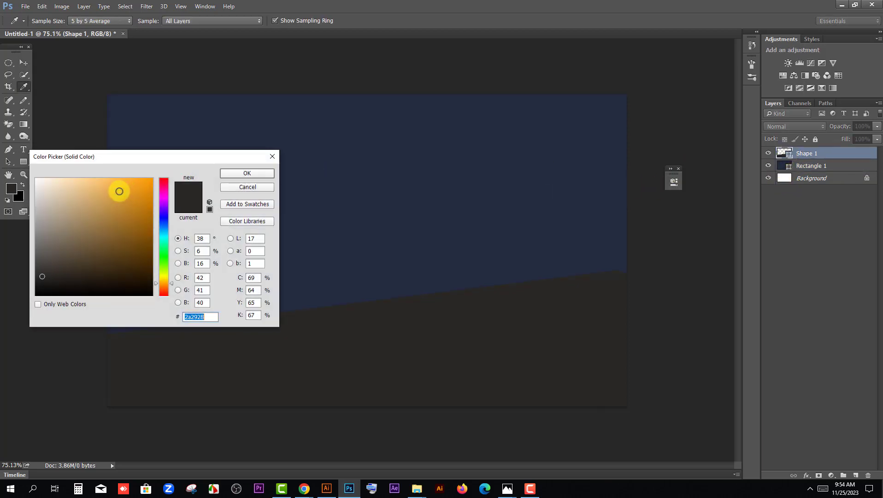
left_click(43, 190)
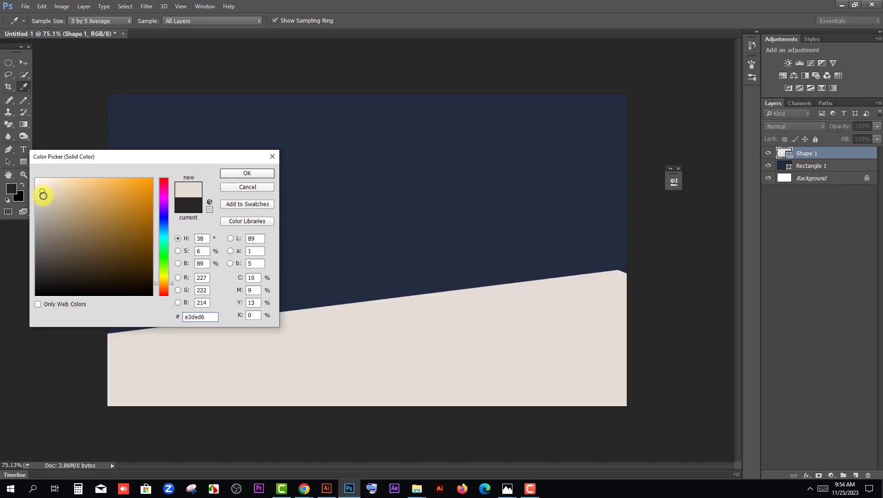
left_click(247, 174)
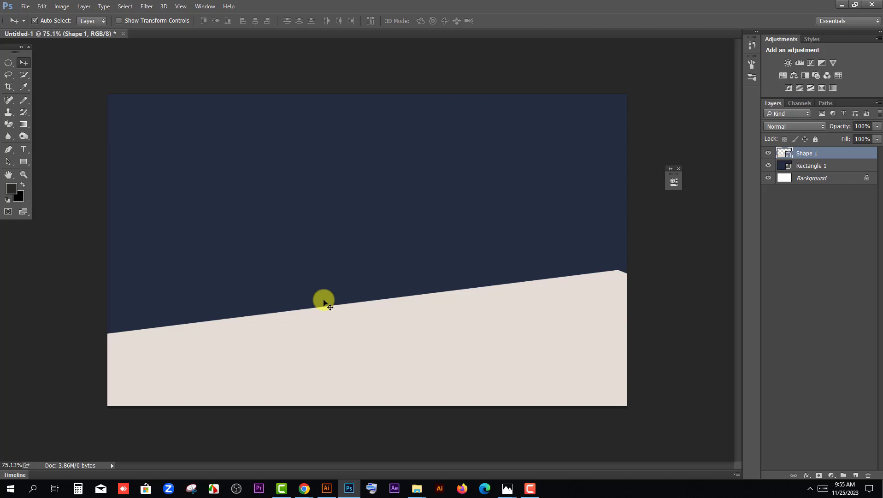
Create a rectangle 8.2 in wide and 5.8 in high for the calendar page.
key("alt+Tab")
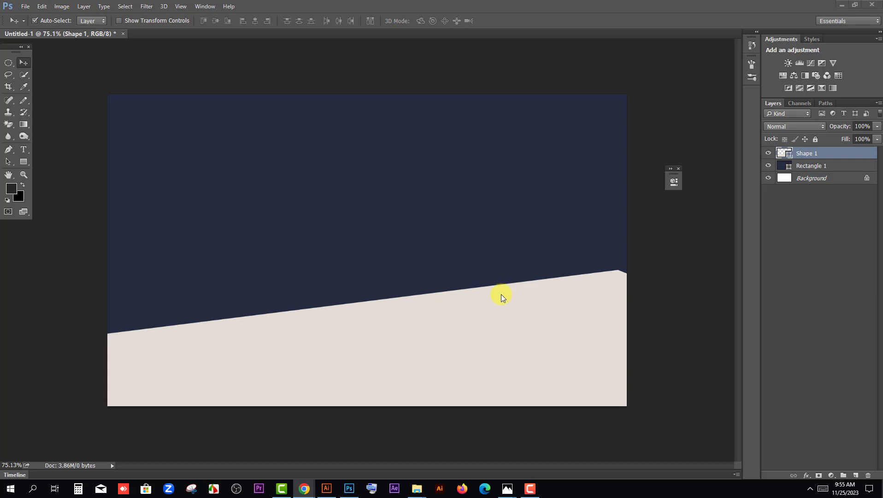
left_click(24, 162)
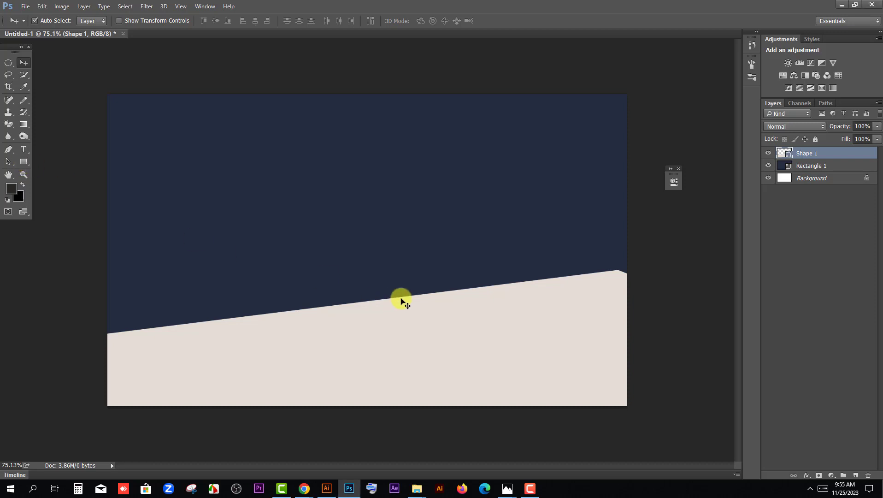
left_click(25, 162)
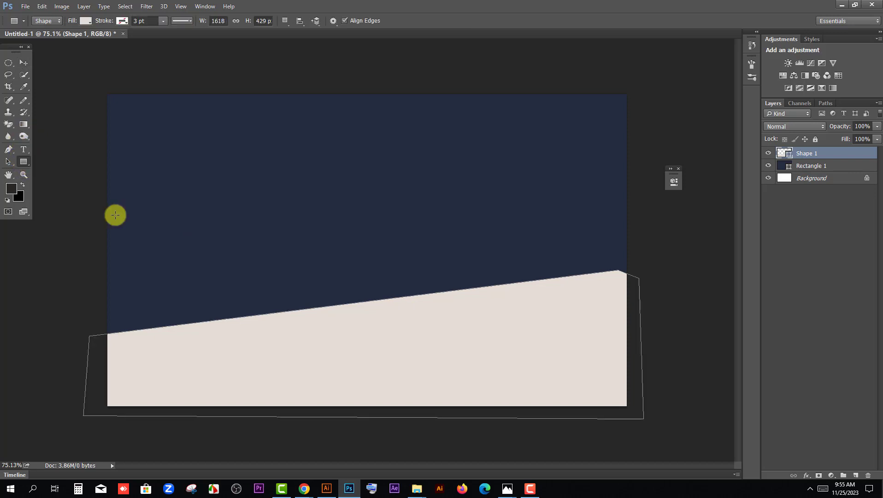
left_click(406, 249)
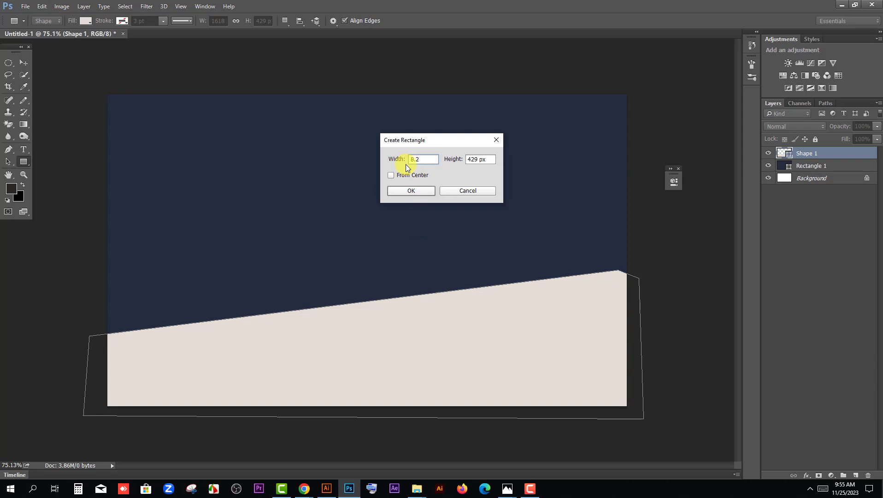
type("8.2 in")
key("Tab")
type("5.8")
left_click(412, 191)
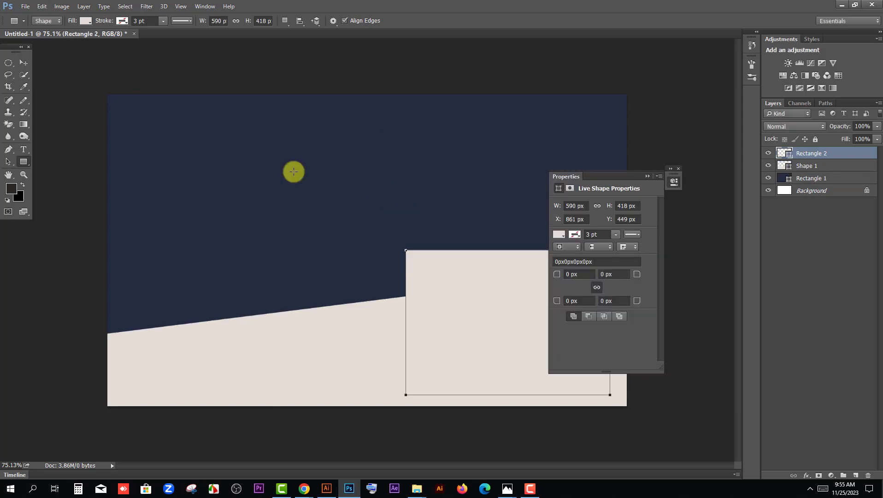
Move the new rectangle to the middle of the canvas and fill it with dark brown.
left_click(23, 62)
left_click_drag(505, 309, 378, 238)
left_click(782, 159)
double_click(783, 159)
left_click(122, 244)
left_click(269, 175)
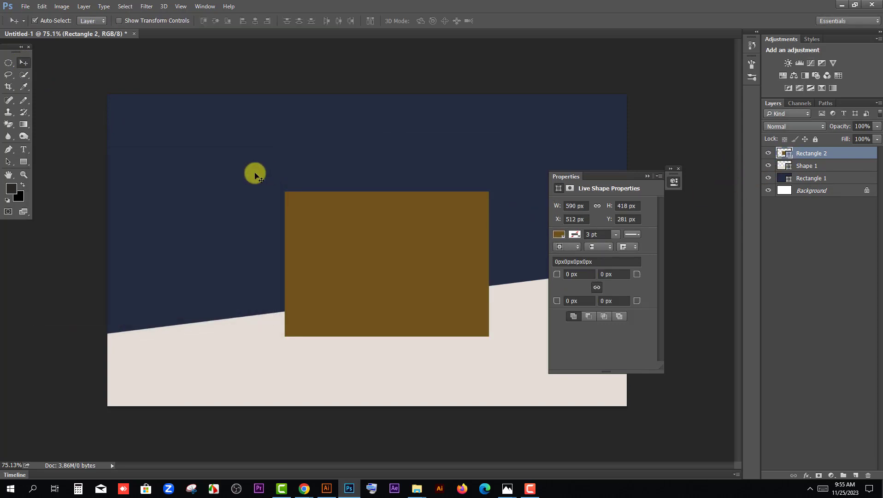
left_click(647, 176)
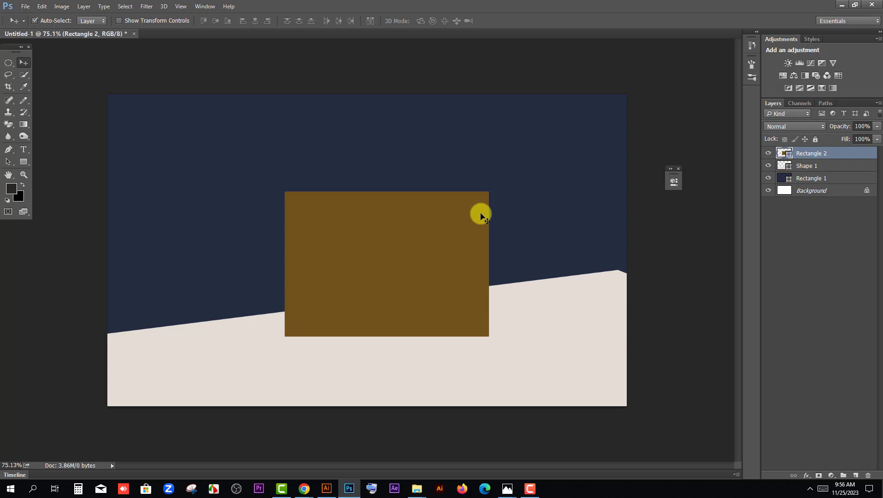
left_click_drag(451, 236, 471, 250)
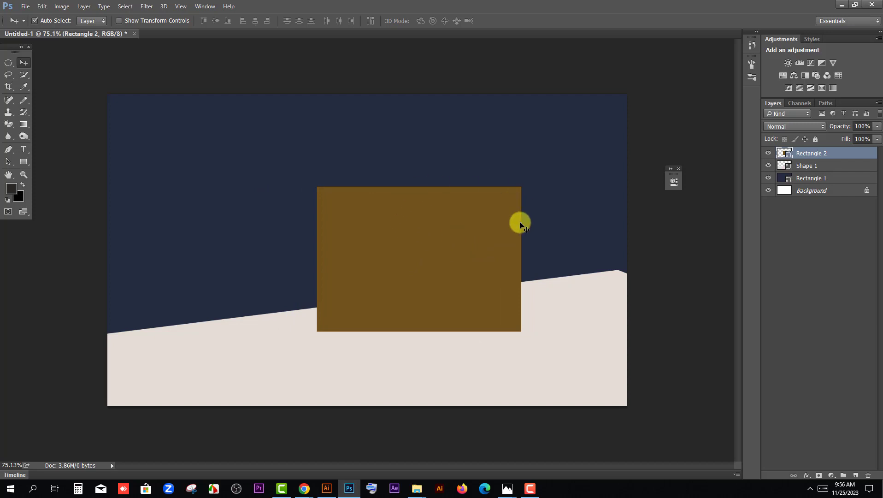
Convert the brown rectangle's layer to a smart object and rename it "Your Design".
right_click(814, 155)
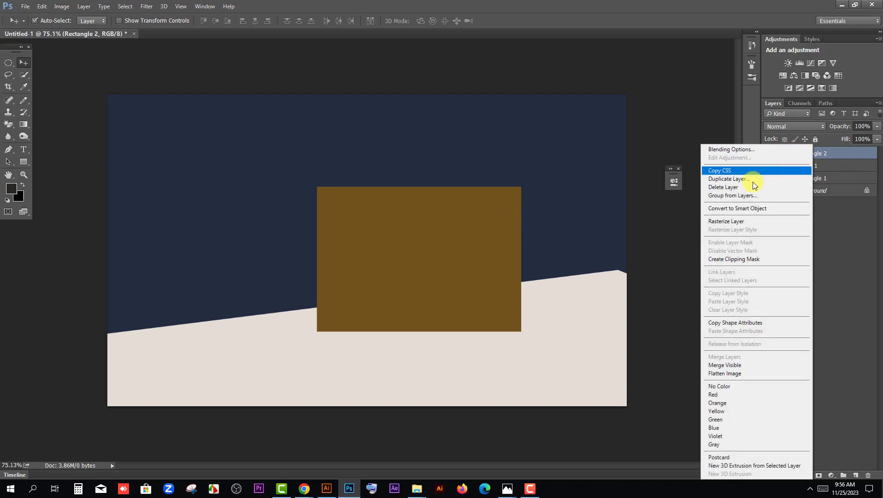
left_click(752, 208)
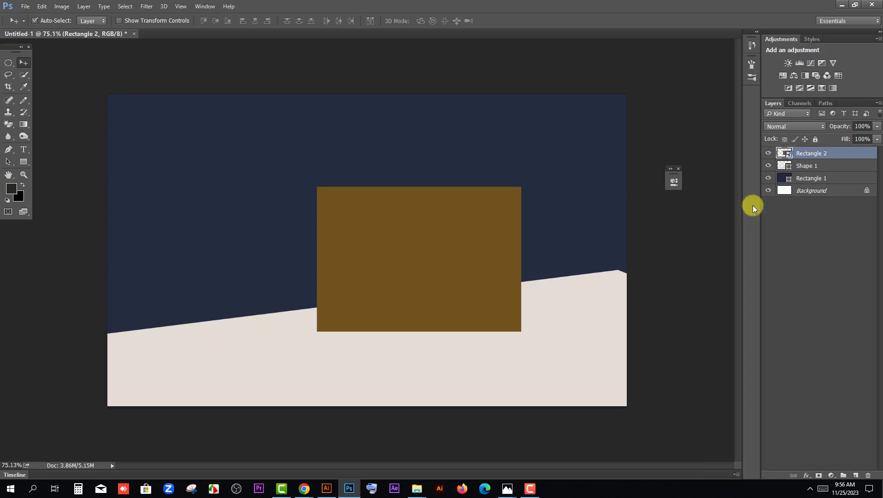
double_click(804, 153)
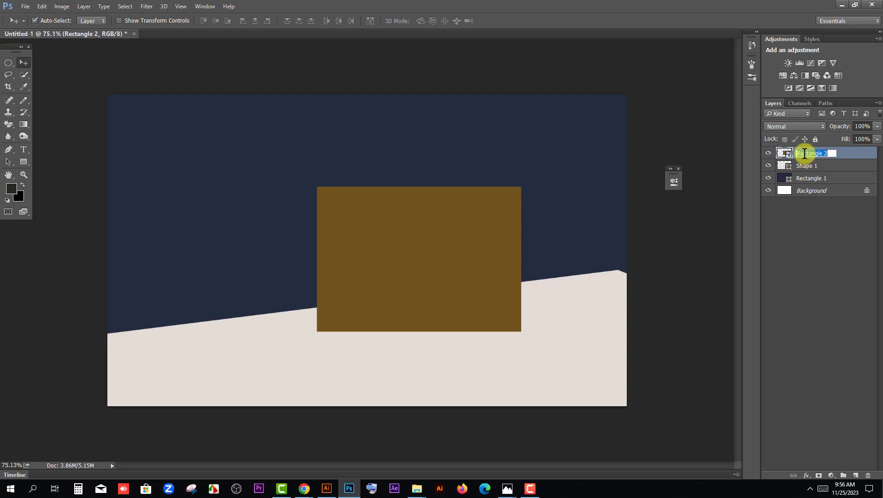
type("Your Design")
key("Return")
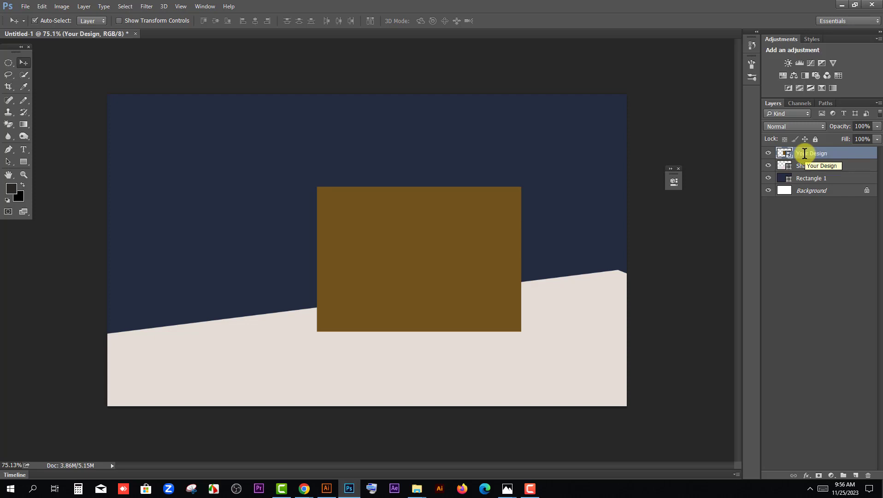
Enlarge the Your Design rectangle to about 137.6% and reposition it over the wall and table edge.
left_click_drag(487, 230, 441, 242)
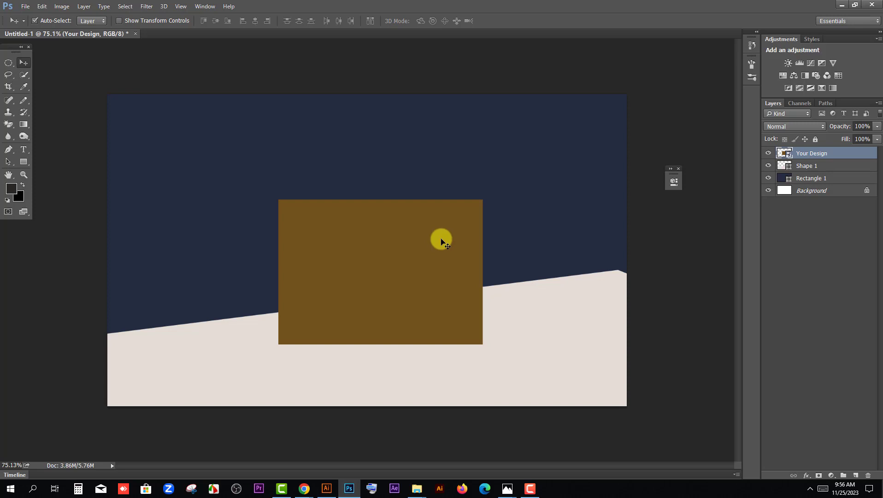
mouse_move(441, 241)
left_mouse_down()
mouse_move(479, 241)
mouse_move(423, 240)
mouse_move(457, 244)
left_mouse_up()
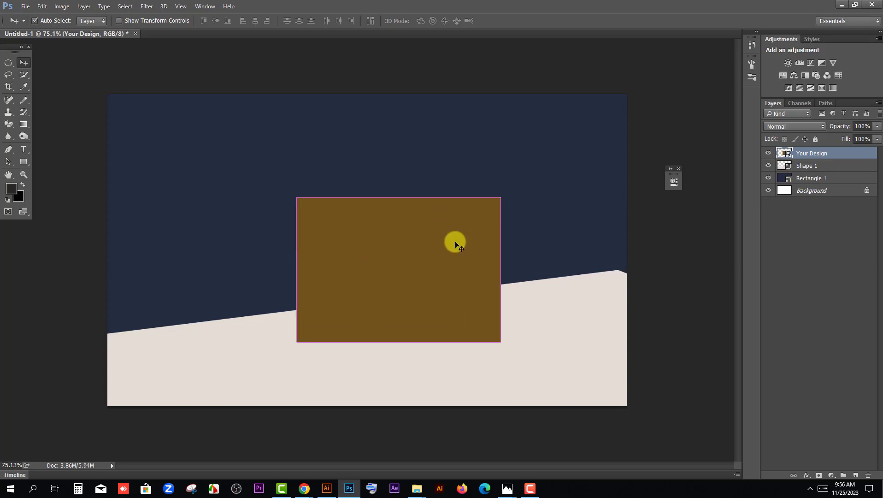
key("ctrl+t")
left_click_drag(501, 197, 535, 164)
left_click_drag(485, 234, 517, 211)
key("Return")
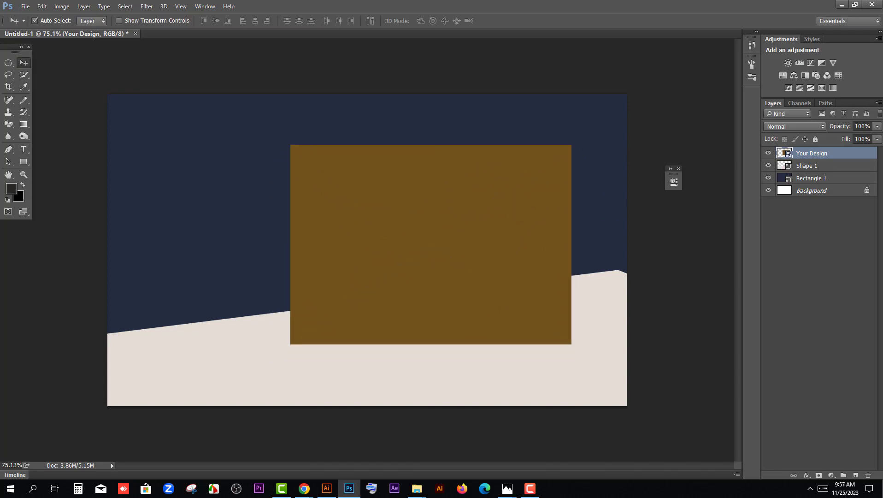
Distort the Your Design rectangle into a perspective view, with the right side taller than the left and the top edge slightly narrower than the bottom.
key("alt+Tab")
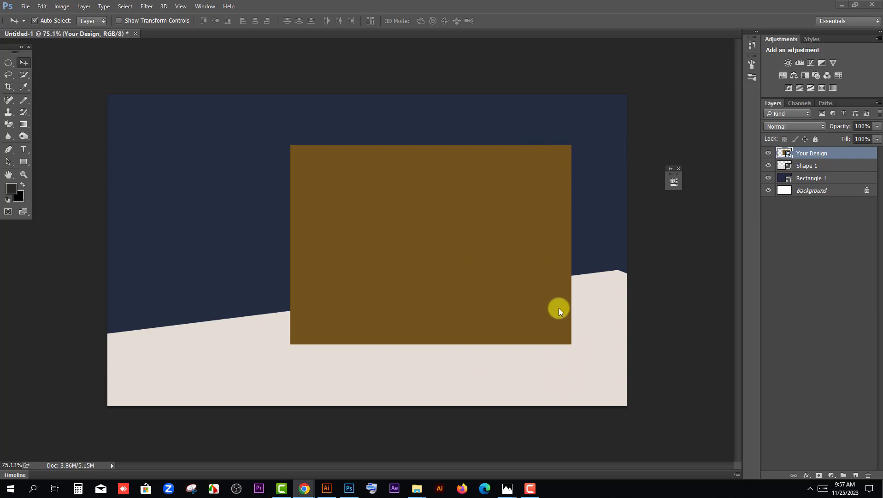
left_click(502, 275)
left_click_drag(502, 274, 495, 273)
right_click(415, 223)
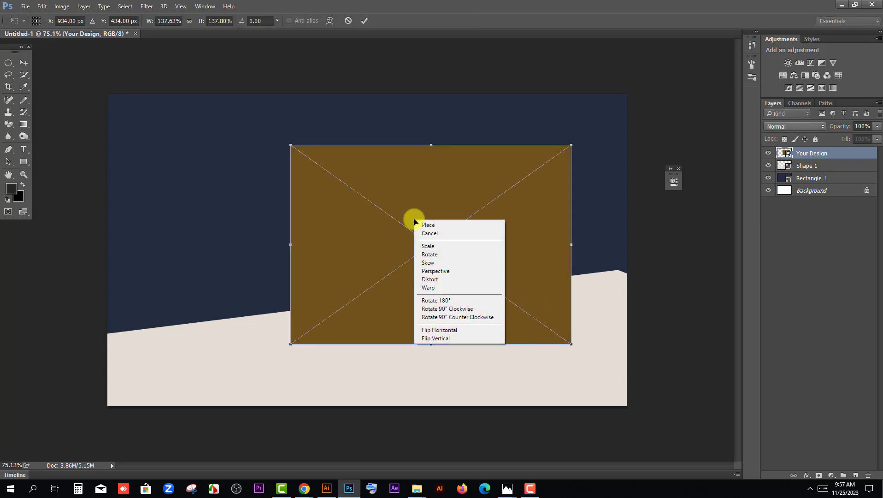
left_click(433, 280)
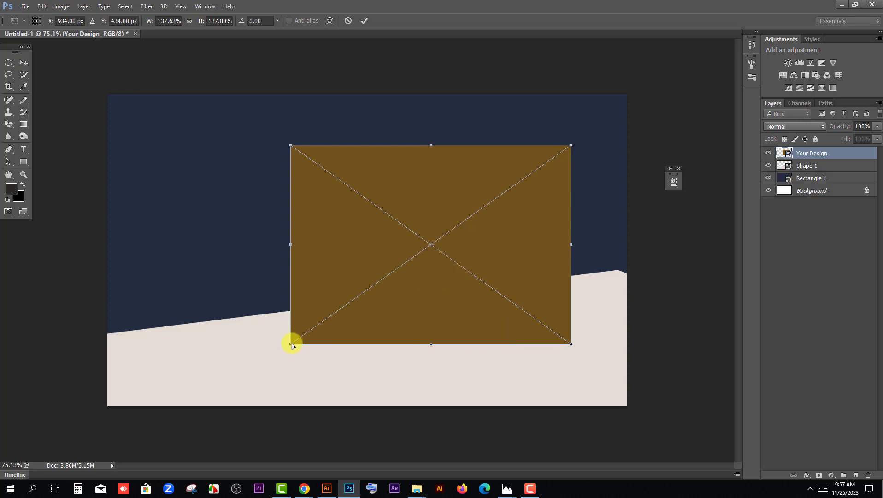
left_click_drag(291, 343, 313, 321)
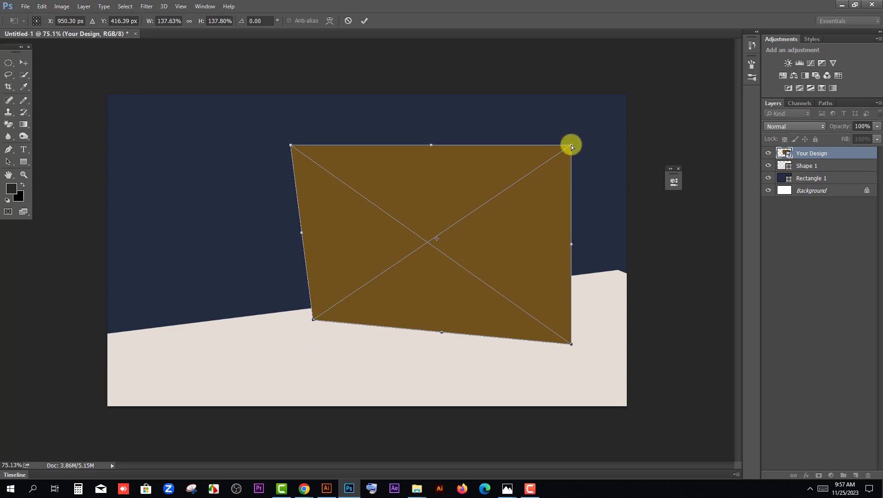
left_click_drag(571, 144, 592, 158)
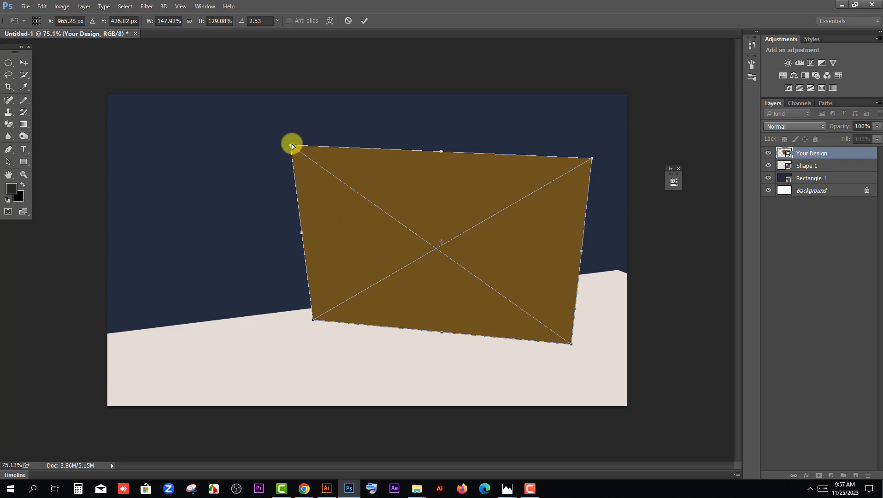
left_click_drag(290, 146, 327, 138)
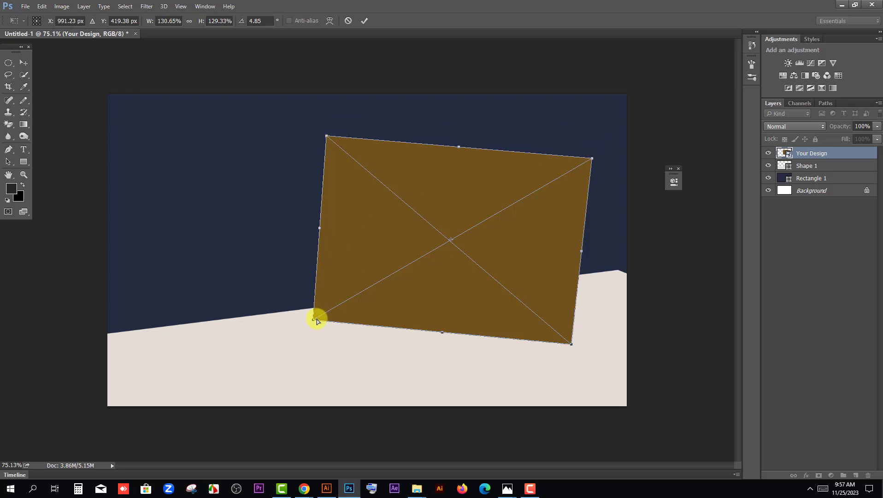
mouse_move(595, 157)
left_mouse_down()
mouse_move(590, 142)
mouse_move(581, 147)
left_mouse_up()
left_click_drag(314, 318, 333, 332)
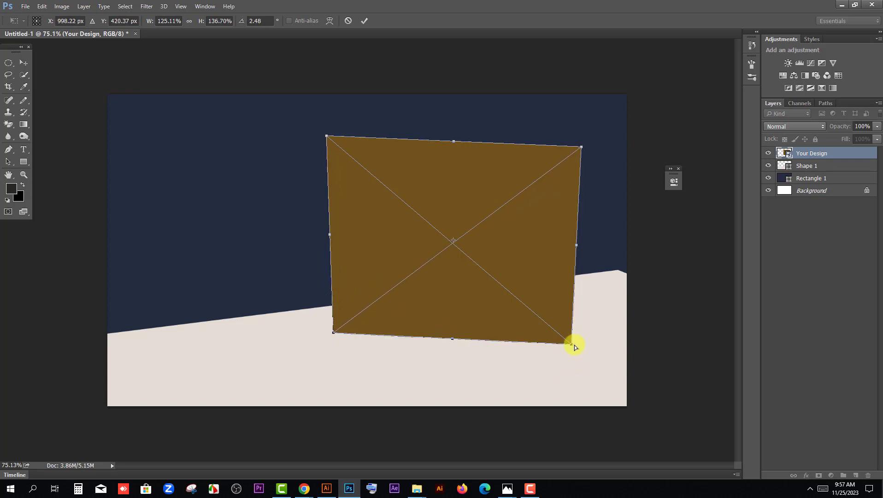
mouse_move(574, 344)
left_mouse_down()
mouse_move(567, 351)
mouse_move(574, 344)
left_mouse_up()
left_click_drag(581, 147, 569, 130)
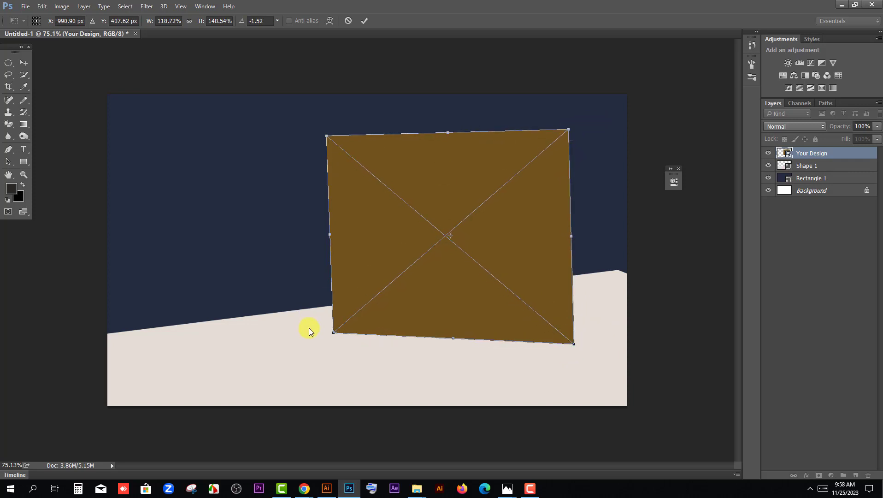
mouse_move(334, 331)
left_mouse_down()
mouse_move(350, 319)
mouse_move(336, 339)
left_mouse_up()
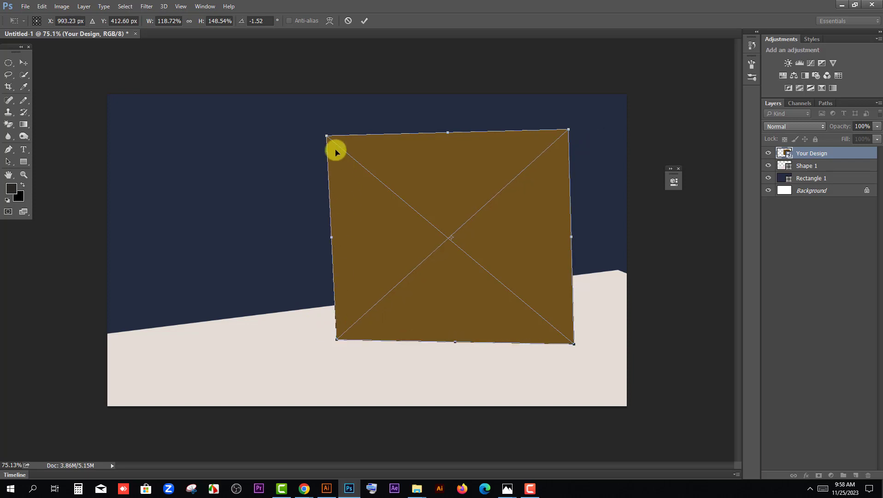
left_click_drag(332, 136, 352, 141)
left_click_drag(338, 345, 338, 323)
left_click_drag(353, 144, 356, 143)
left_click_drag(571, 344, 561, 340)
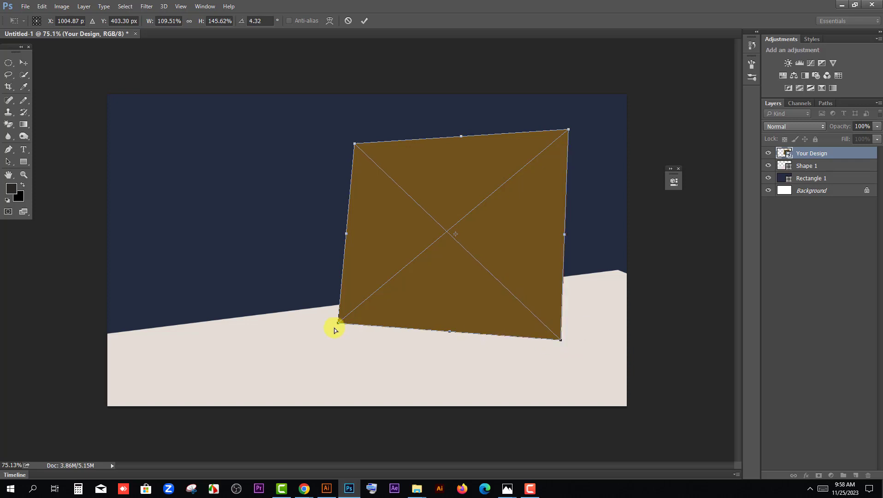
left_click_drag(339, 321, 339, 329)
left_click_drag(561, 343, 567, 346)
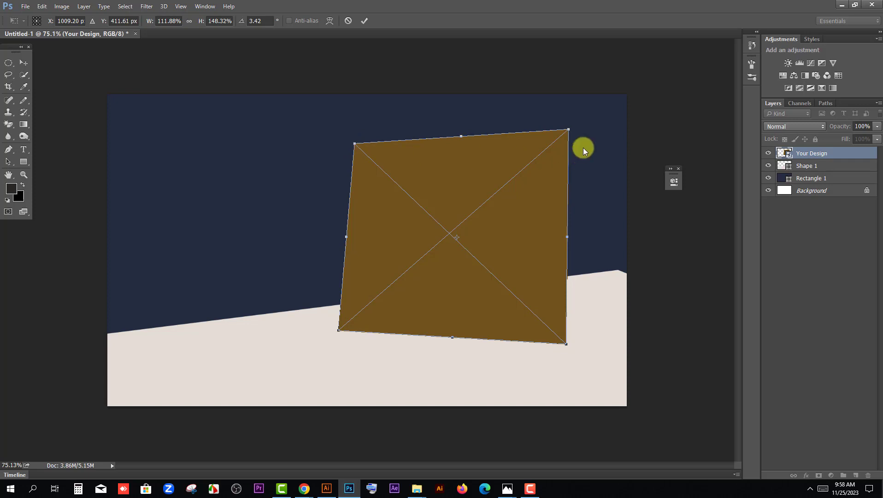
left_click_drag(569, 130, 575, 137)
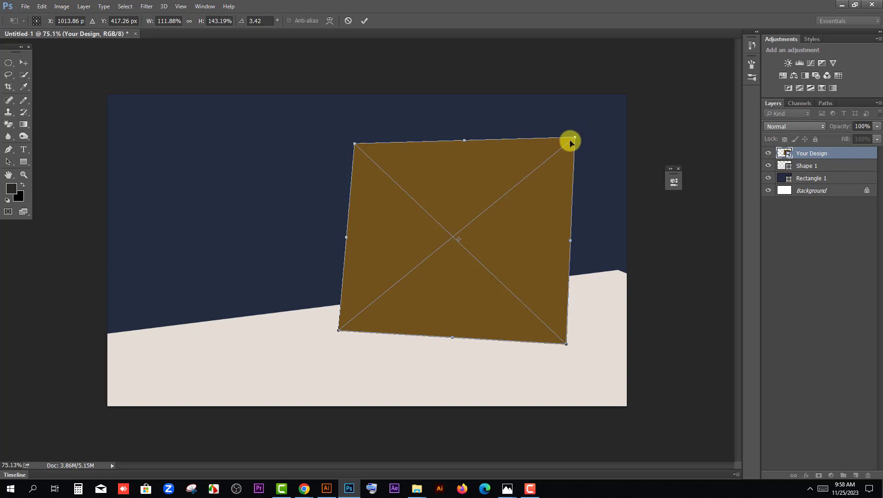
key("Return")
Enlarge the distorted Your Design shape slightly and shift it toward the canvas center, with its lower edge on the table.
left_click_drag(508, 201, 489, 210)
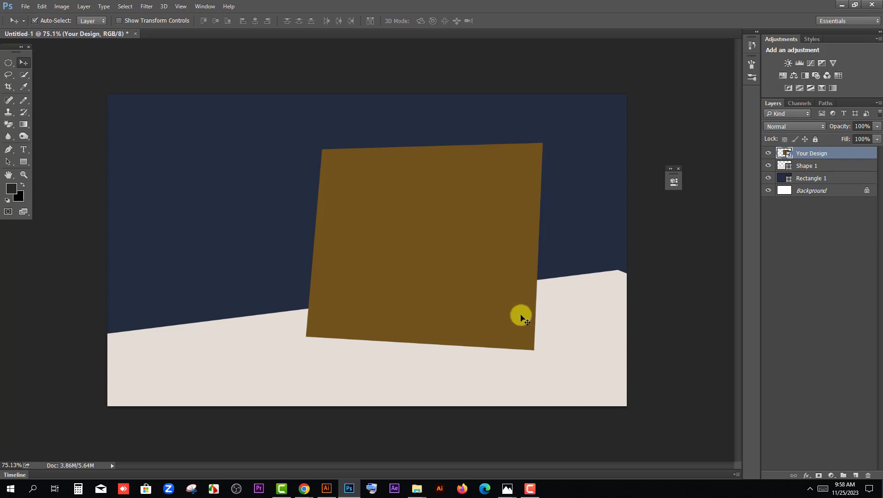
key("ctrl+t")
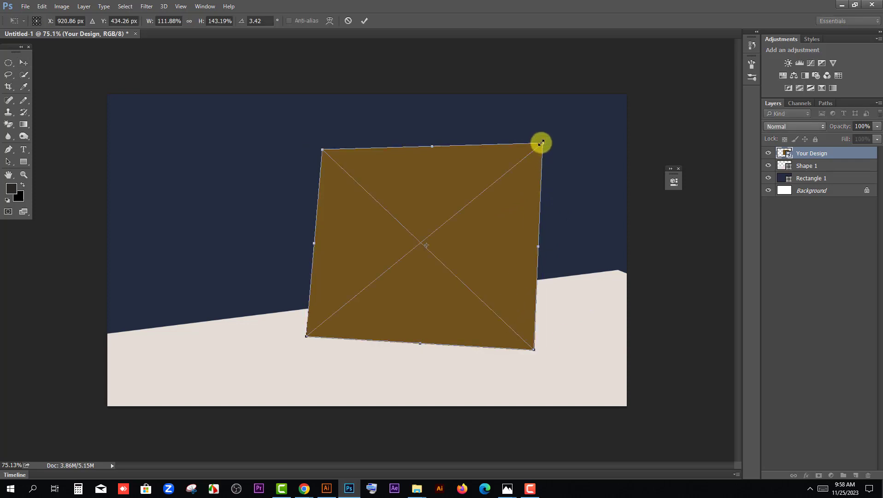
left_click_drag(541, 143, 558, 124)
left_click_drag(511, 223, 483, 243)
key("Return")
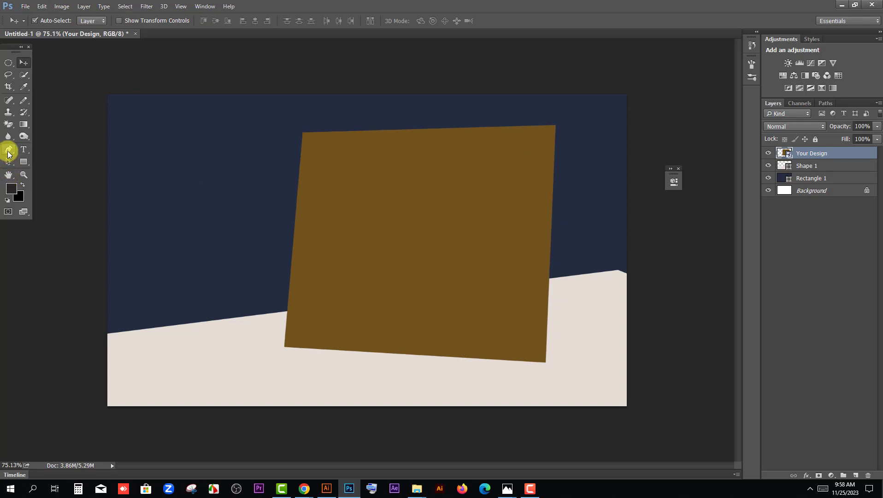
Draw a dark triangle with the Pen tool on the table, from the brown panel's lower right corner back along its right edge.
left_click(8, 149)
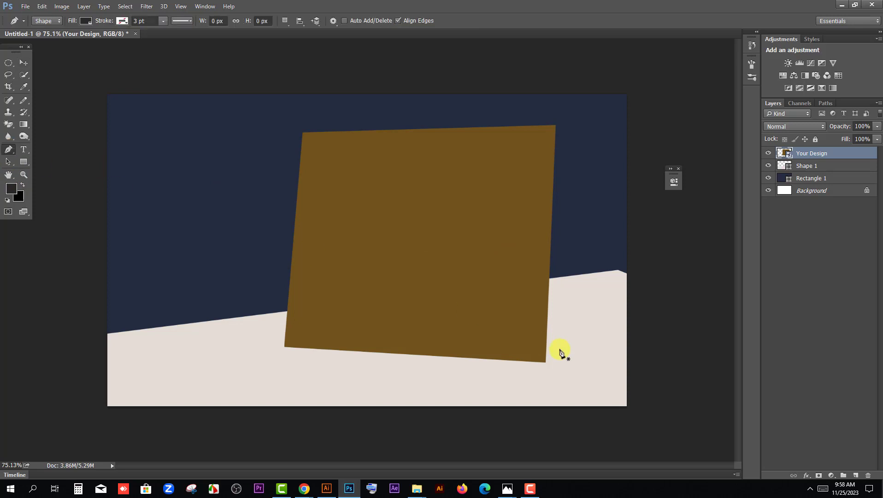
key("alt+Tab")
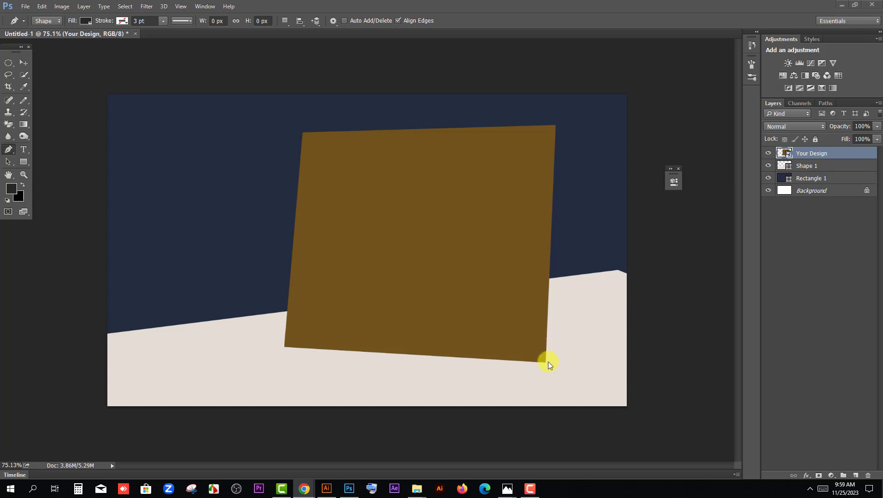
key("alt+Tab")
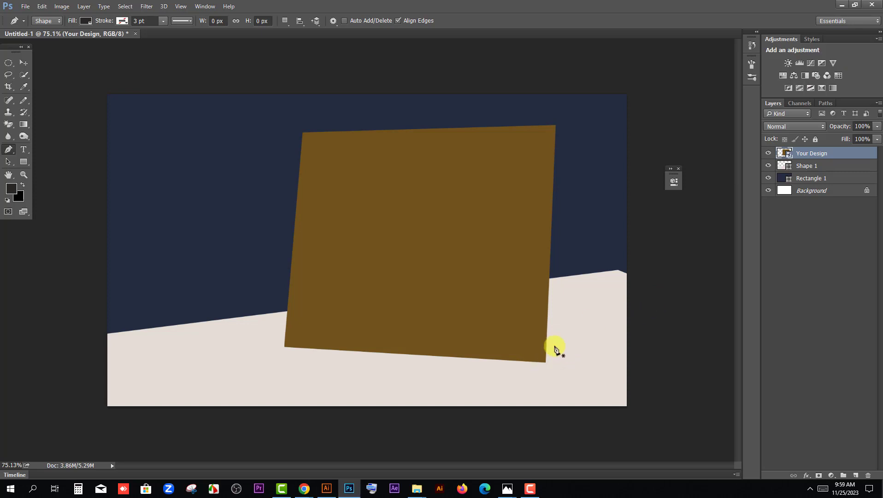
left_click(546, 363)
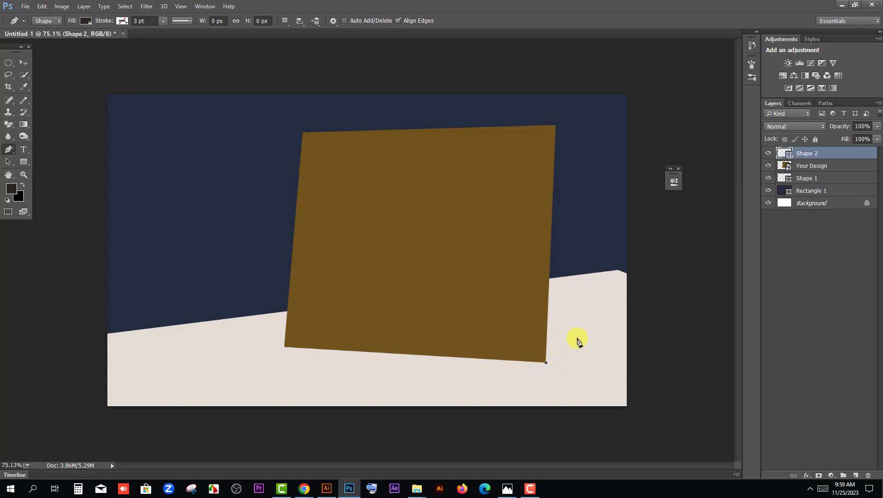
left_click(601, 316)
left_click(547, 316)
left_click(546, 363)
left_click(23, 62)
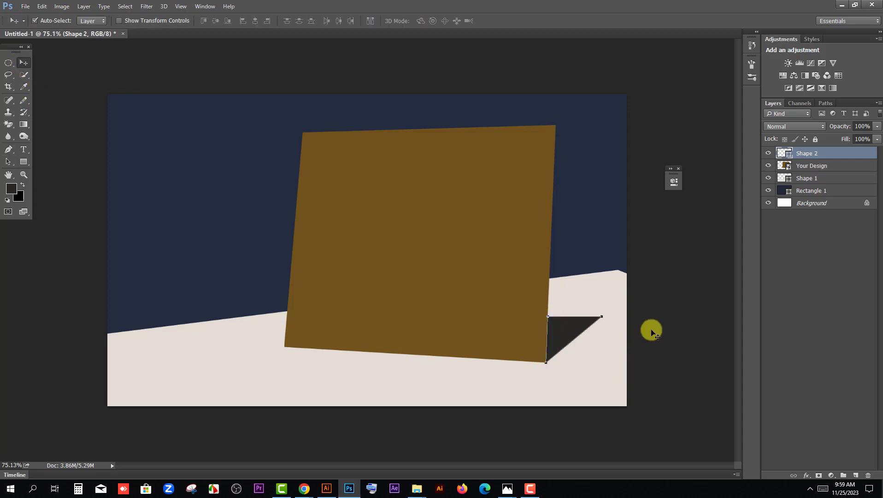
left_click(690, 279)
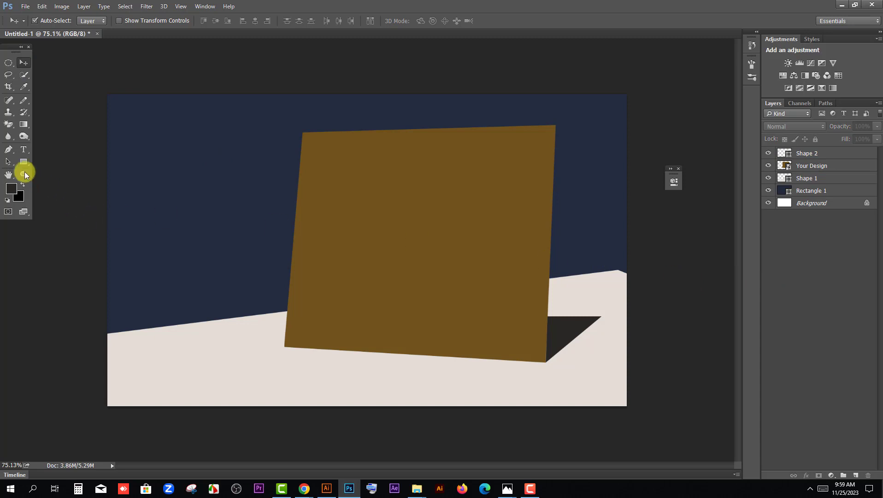
Draw a tall side triangle of about 156 by 550 px with the Pen tool, from the brown panel's upper right corner to the dark triangle's top edge.
left_click(8, 149)
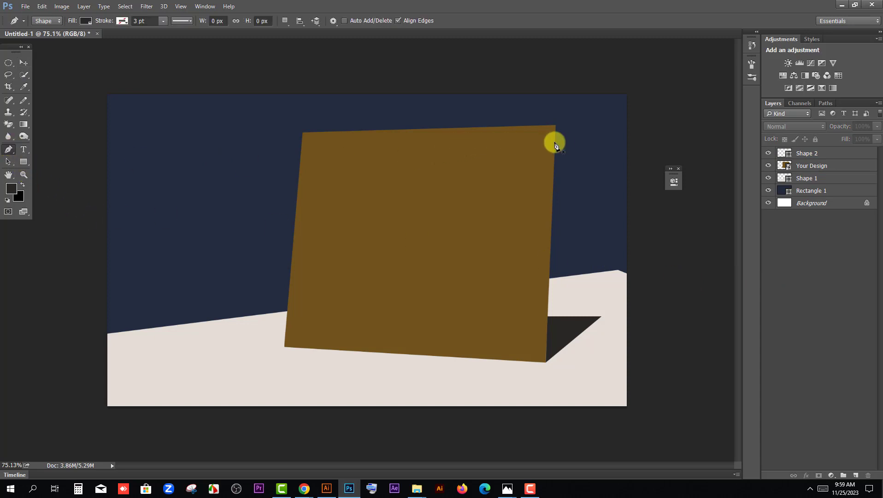
left_click(556, 126)
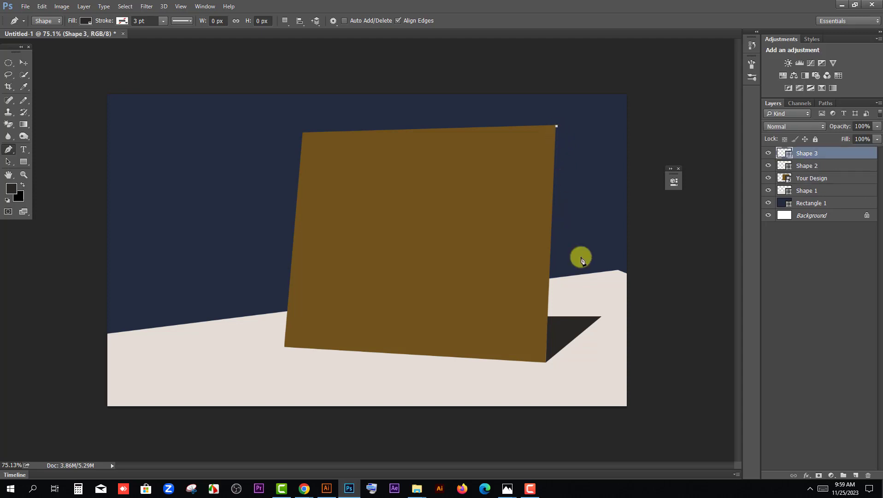
left_click(602, 319)
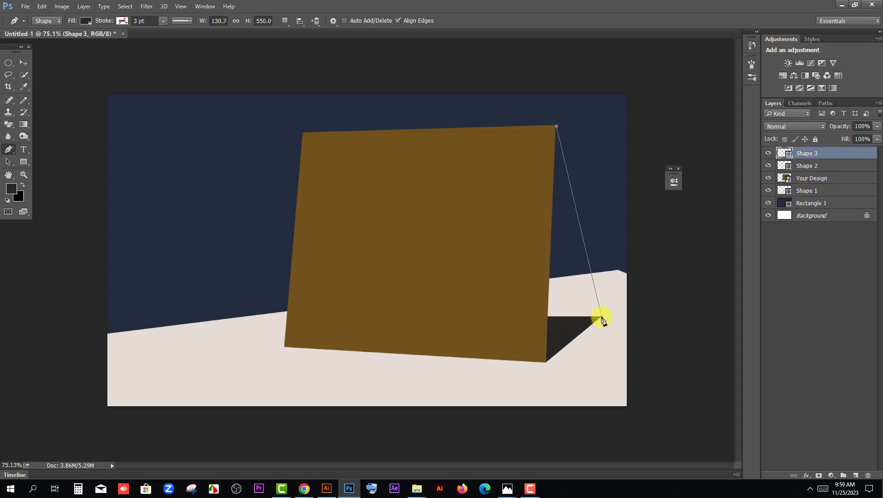
left_click(548, 317)
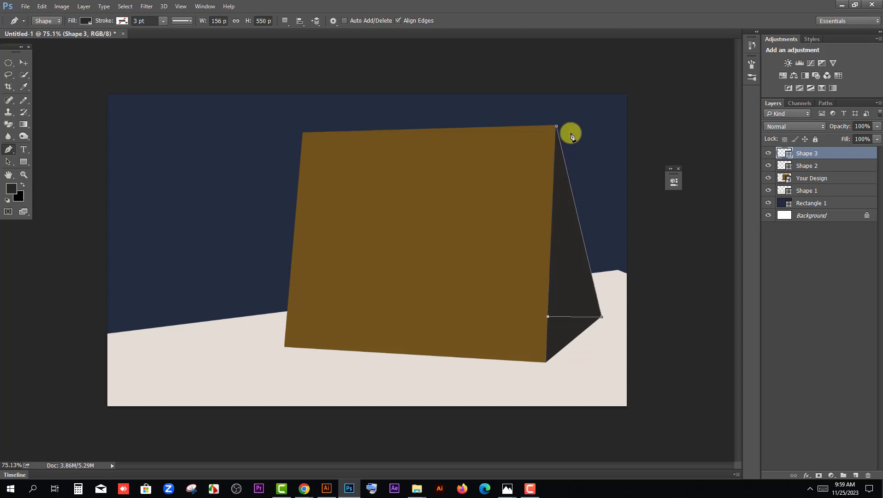
left_click(557, 127)
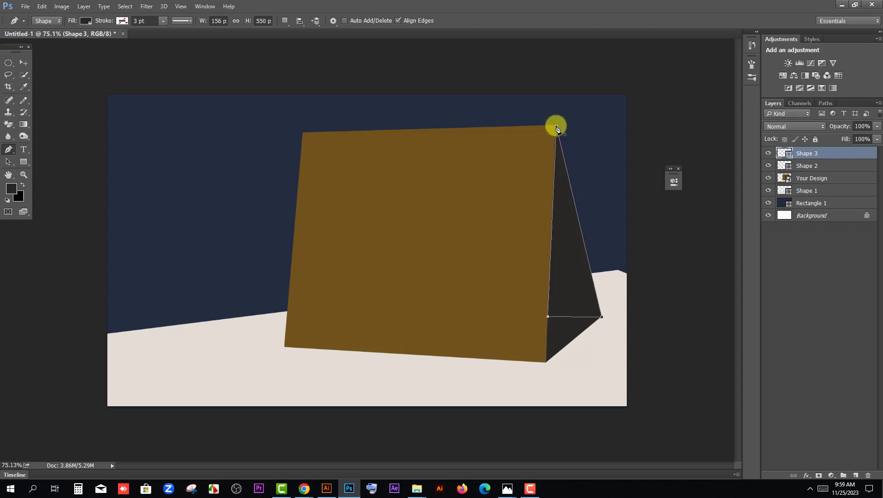
left_click(24, 62)
left_click(655, 286)
Change the tall side triangle's fill color to #413d36.
left_click(561, 277)
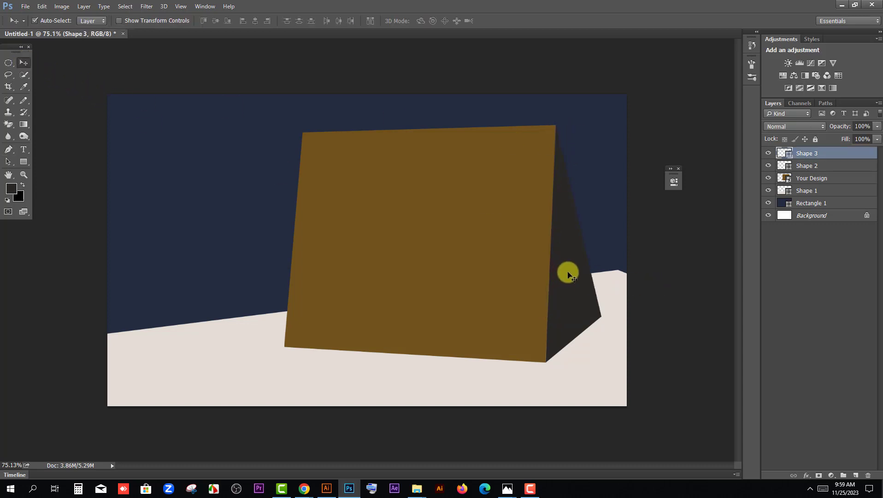
double_click(785, 154)
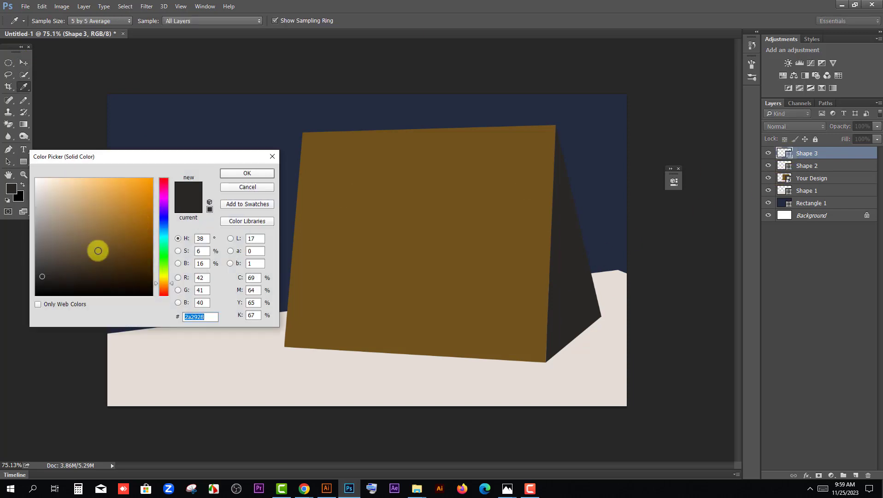
left_click(56, 266)
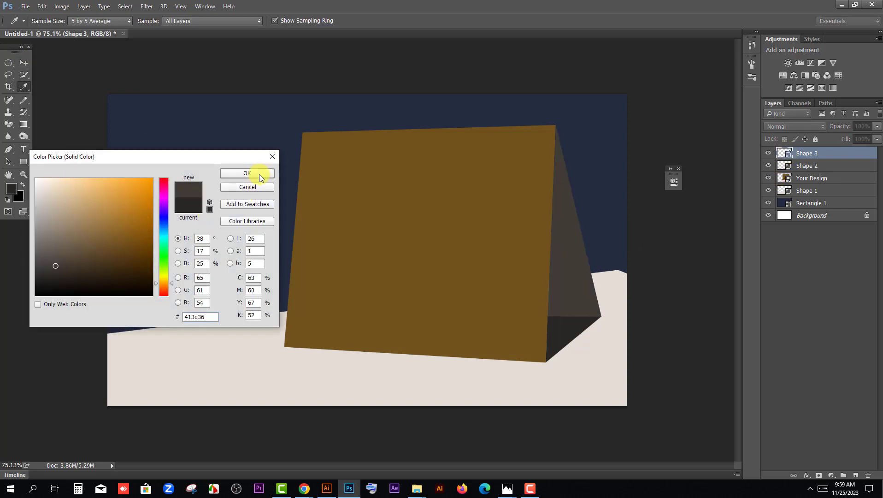
left_click(259, 174)
left_click(686, 287)
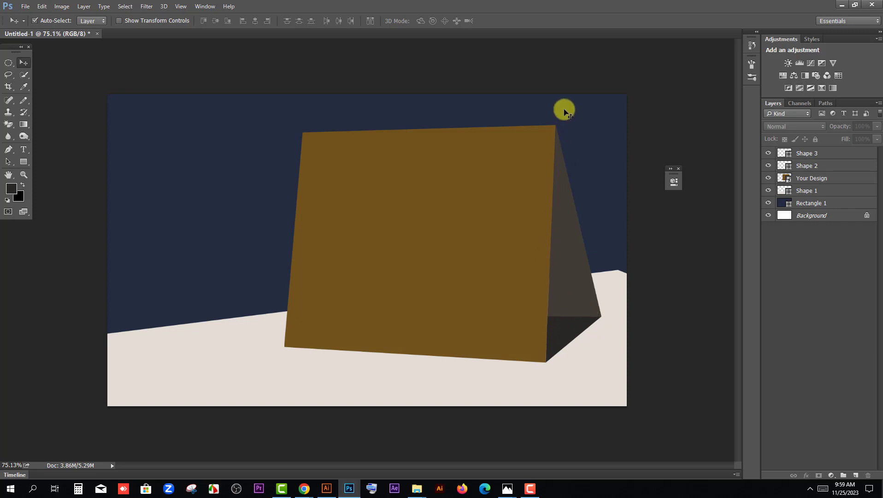
Move the Your Design layer to the top of the stack and distort the tall side triangle so its apex meets the brown panel's corner.
left_click(522, 218)
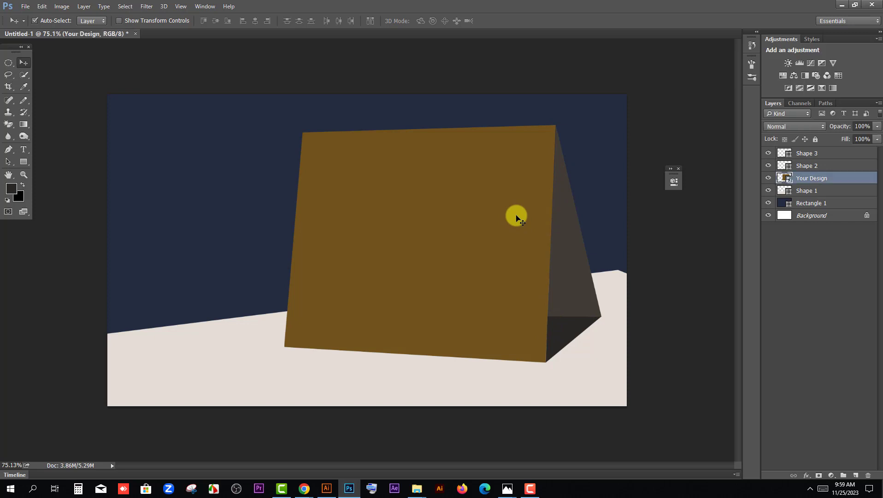
left_click_drag(799, 178, 810, 150)
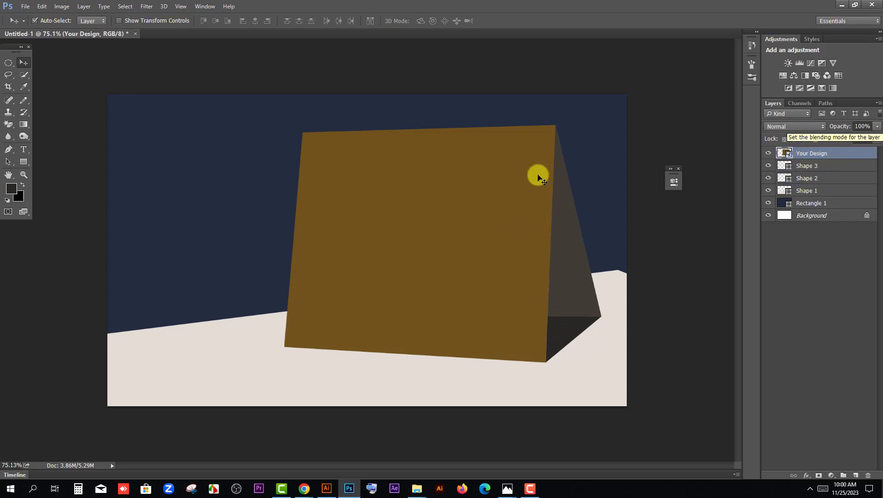
scroll(573, 149, "up", 8)
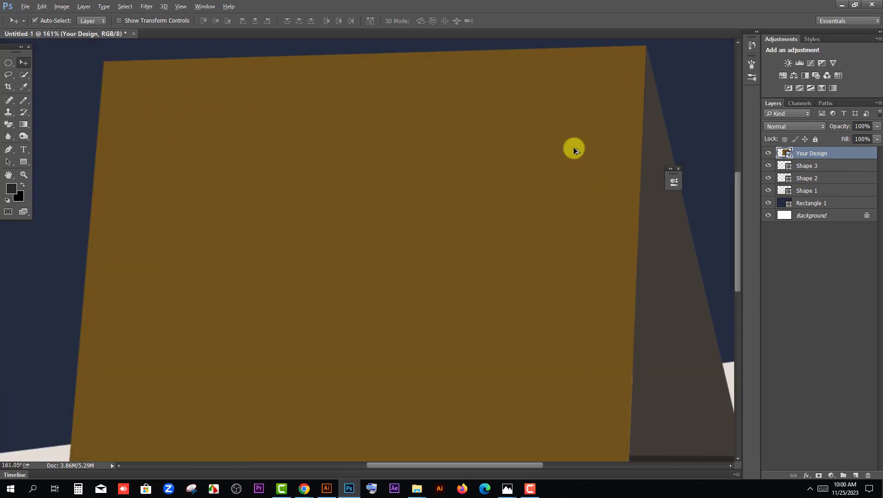
left_click(652, 102)
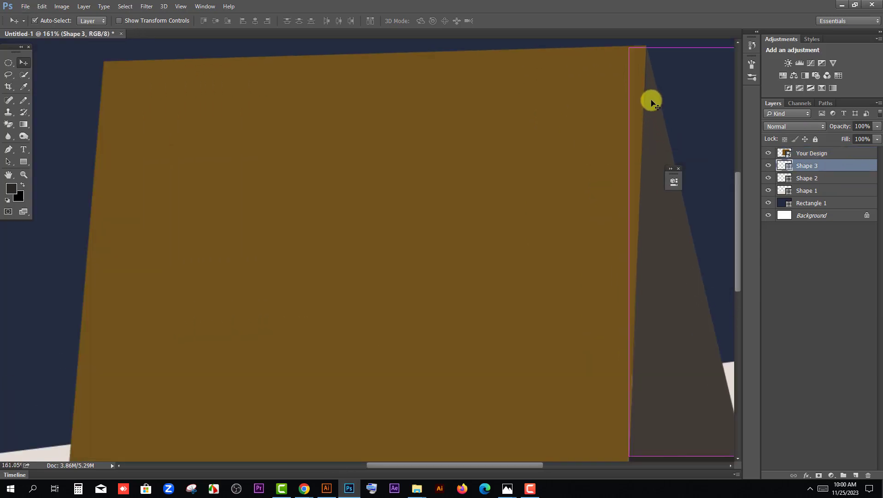
key("ctrl+t")
right_click(652, 102)
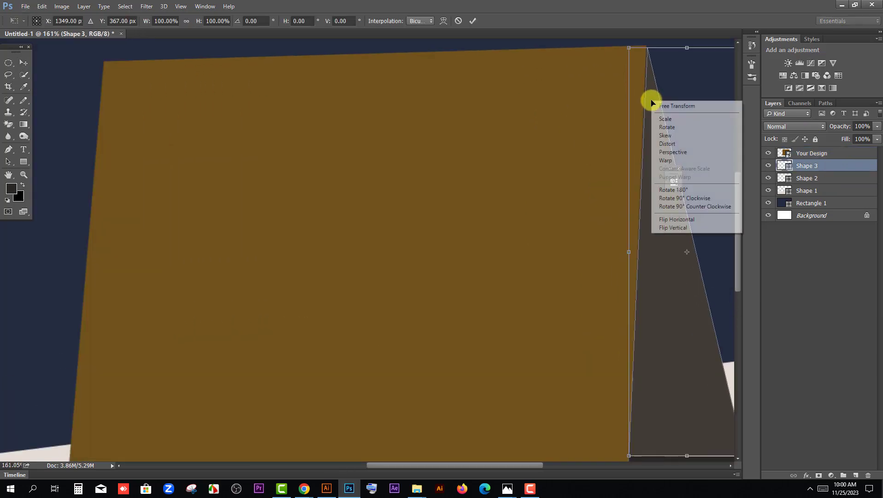
left_click(667, 143)
left_click_drag(630, 48, 625, 43)
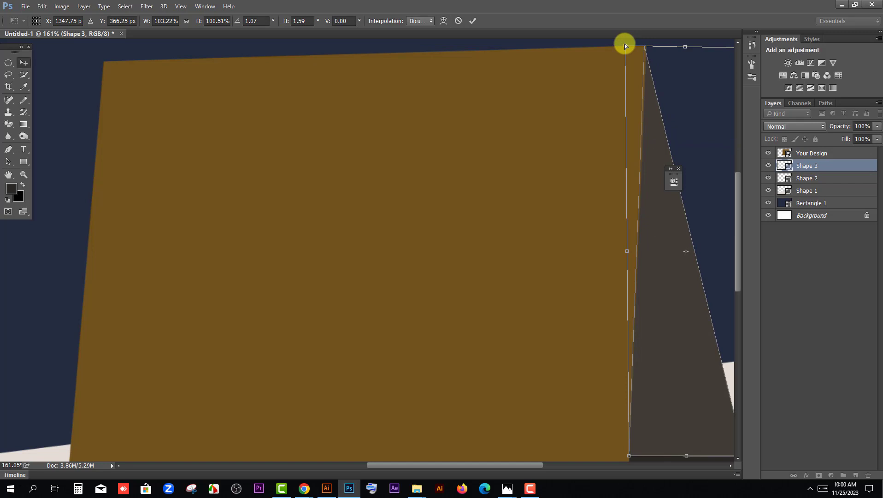
key("Return")
Change the fill color of the small base triangle beside the brown panel to #61594b.
scroll(644, 94, "down", 2)
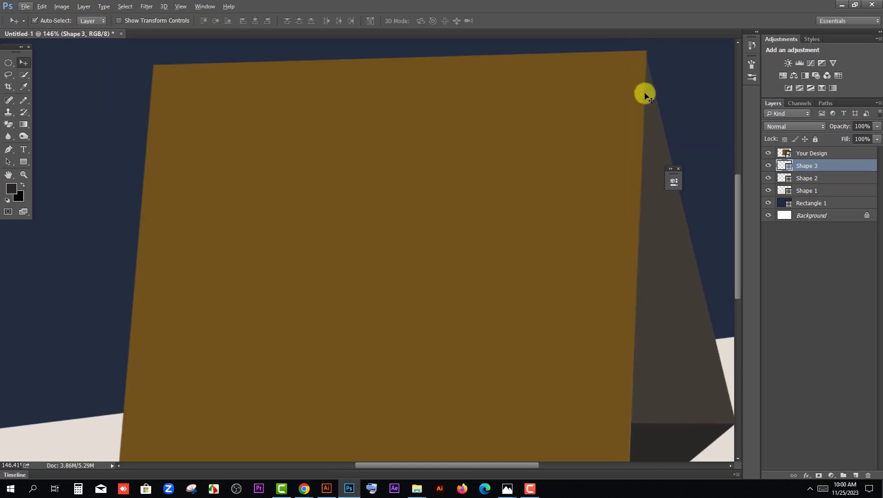
left_click(650, 399)
scroll(648, 422, "up", 4)
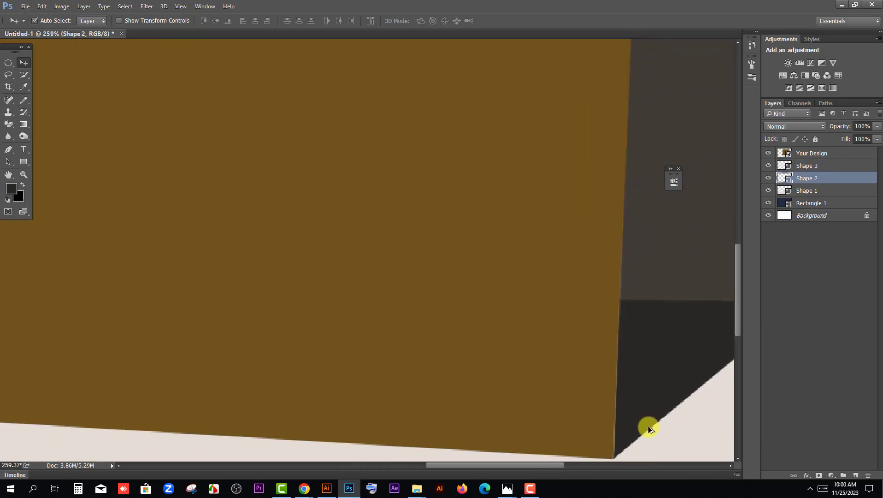
scroll(635, 380, "down", 5)
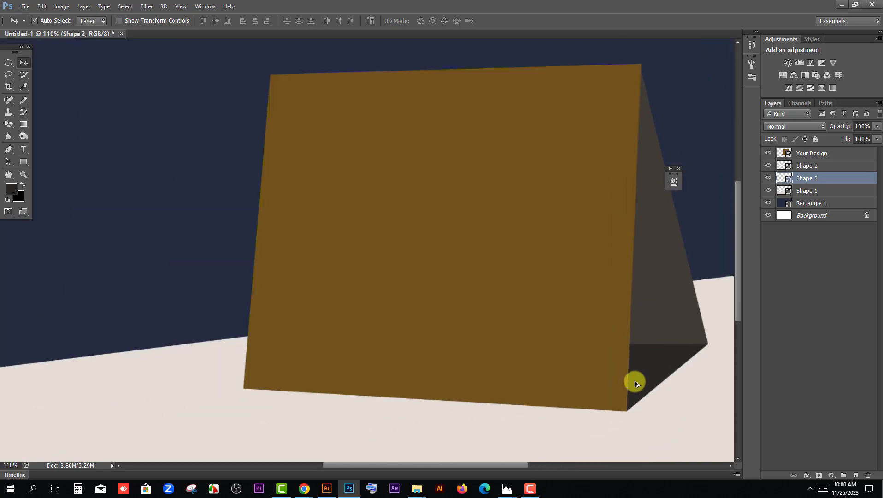
scroll(549, 366, "down", 1)
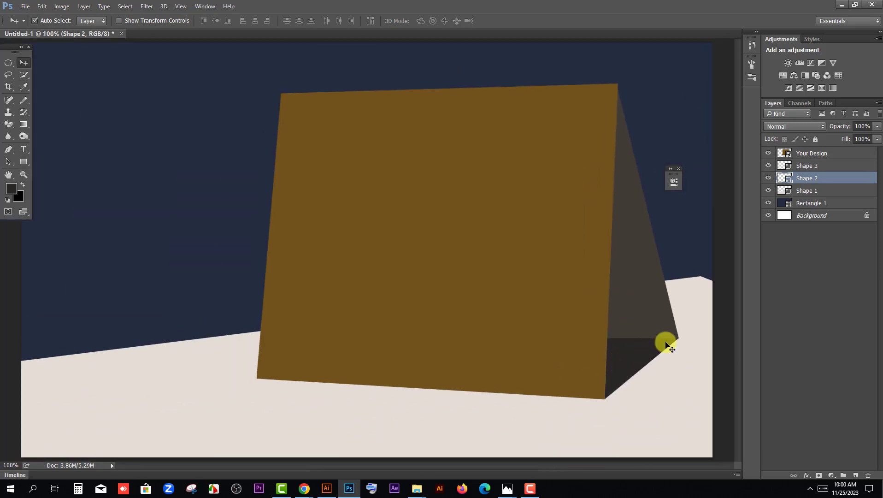
double_click(785, 178)
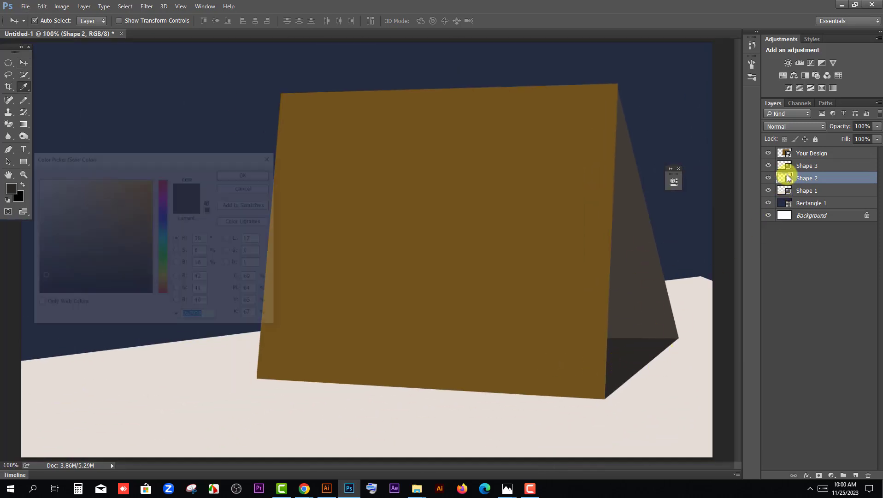
left_click(646, 274)
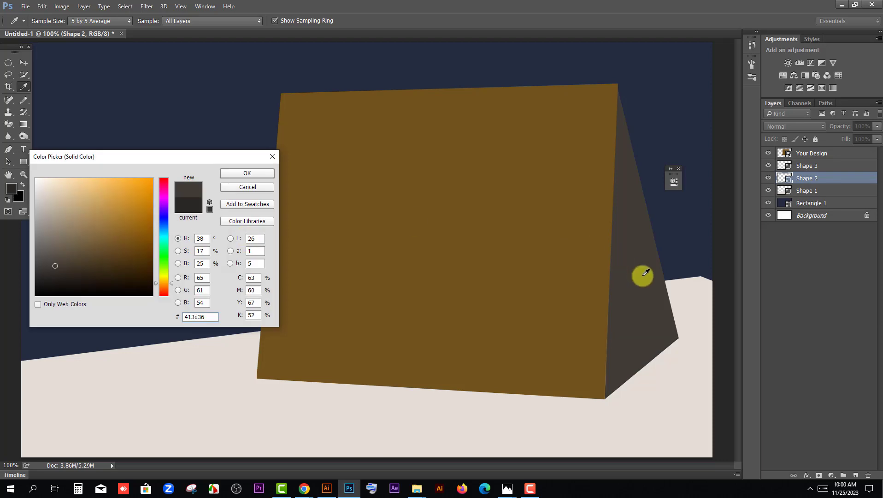
left_click(57, 252)
mouse_move(58, 251)
left_mouse_down()
mouse_move(61, 263)
mouse_move(62, 251)
left_mouse_up()
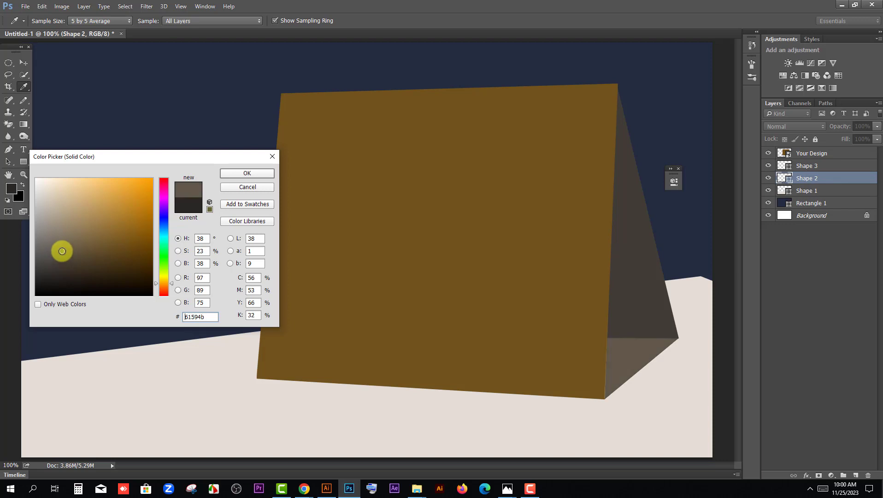
left_click(247, 173)
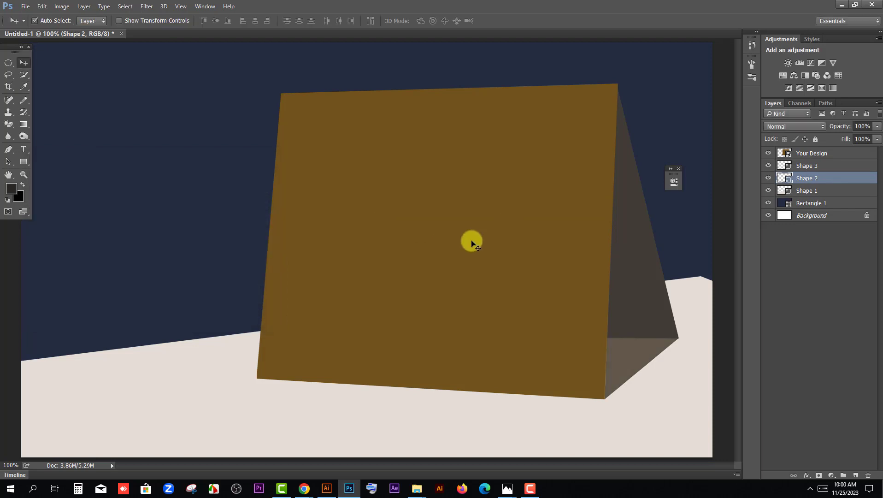
key("ctrl+0")
scroll(300, 287, "down", 2)
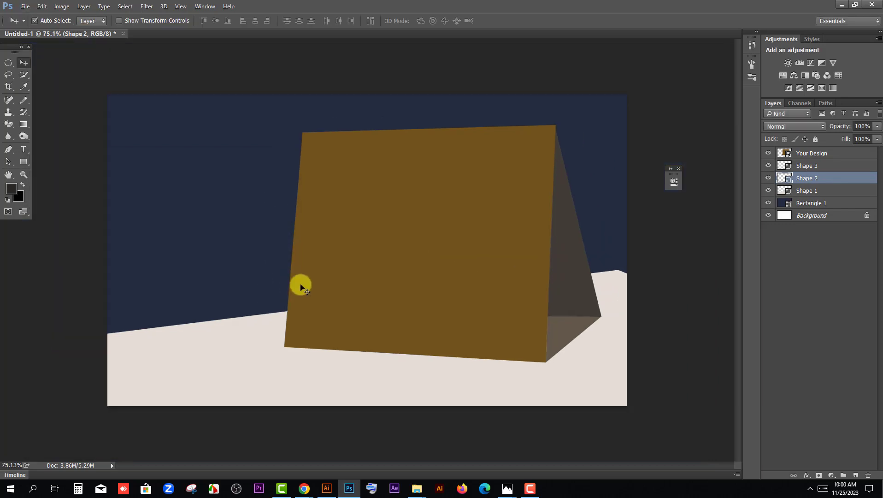
left_click(642, 299)
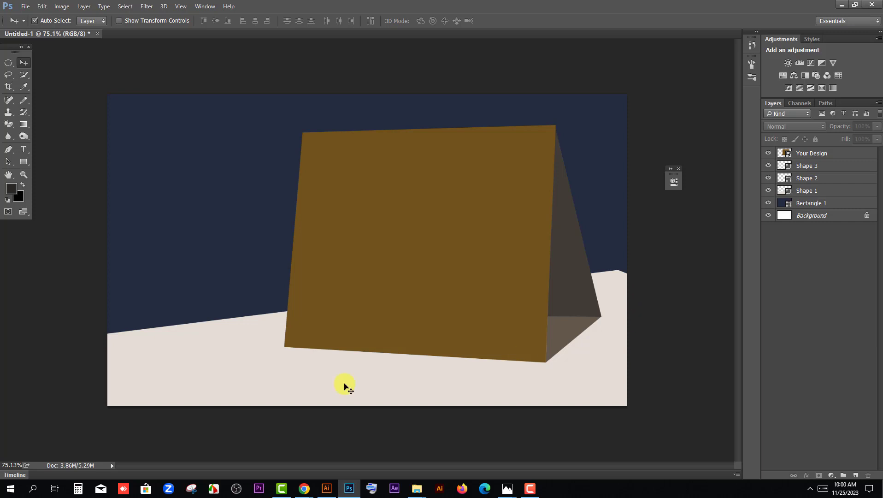
Draw a dark four-point strip of about 762 by 93 px with the Pen tool along the brown panel's lower edge.
left_click(9, 151)
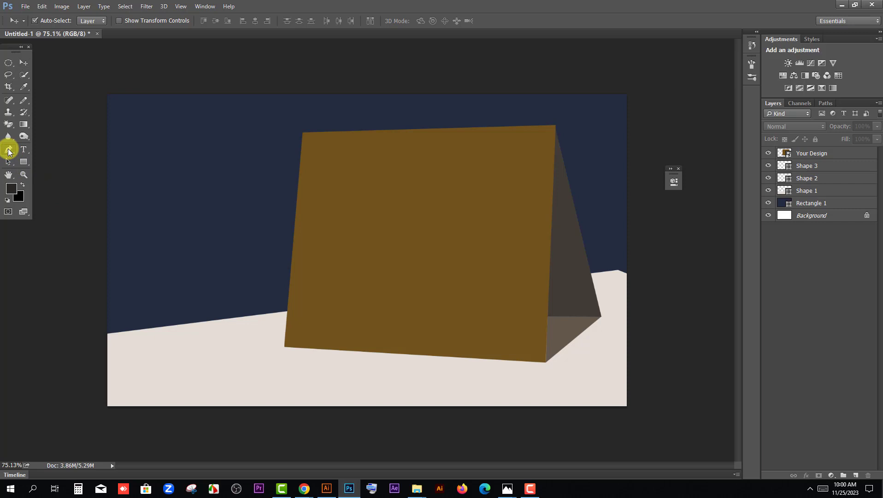
left_click(284, 346)
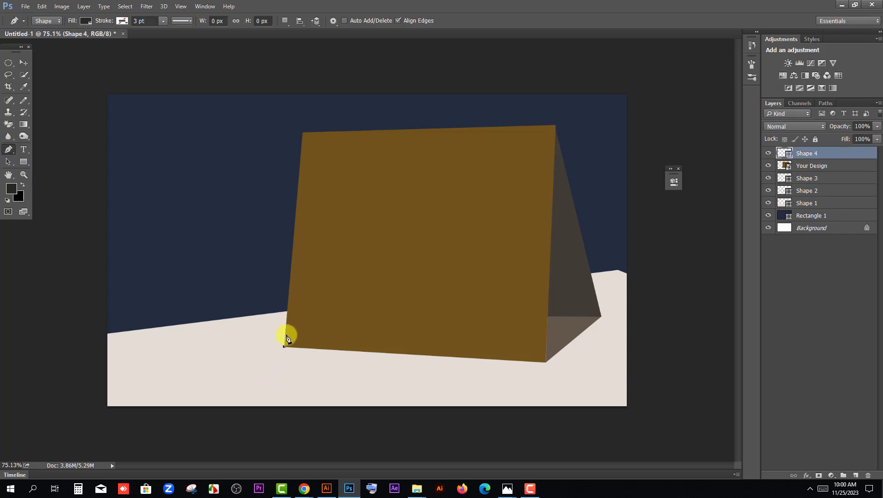
left_click(282, 363)
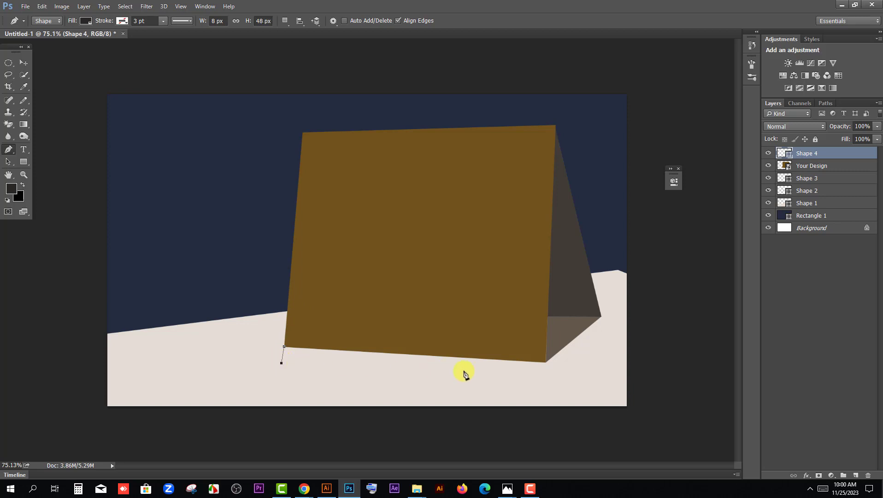
left_click(538, 378)
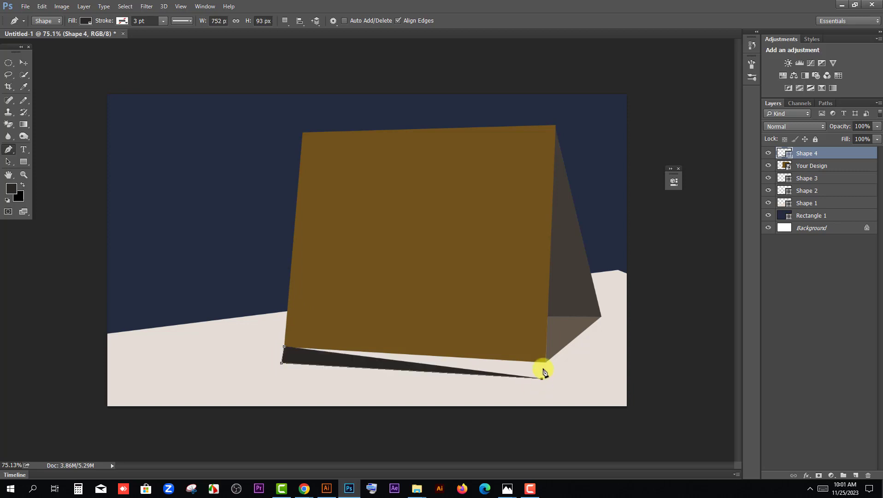
left_click(546, 364)
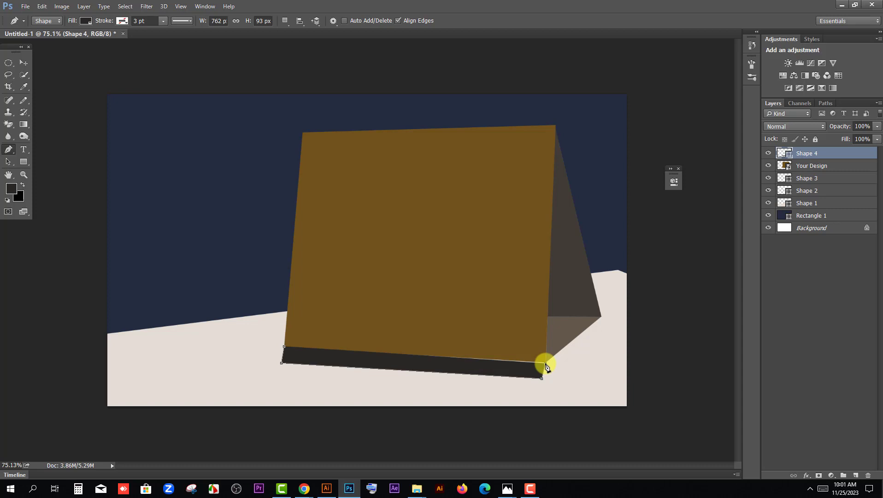
left_click(284, 346)
left_click(24, 63)
left_click(661, 331)
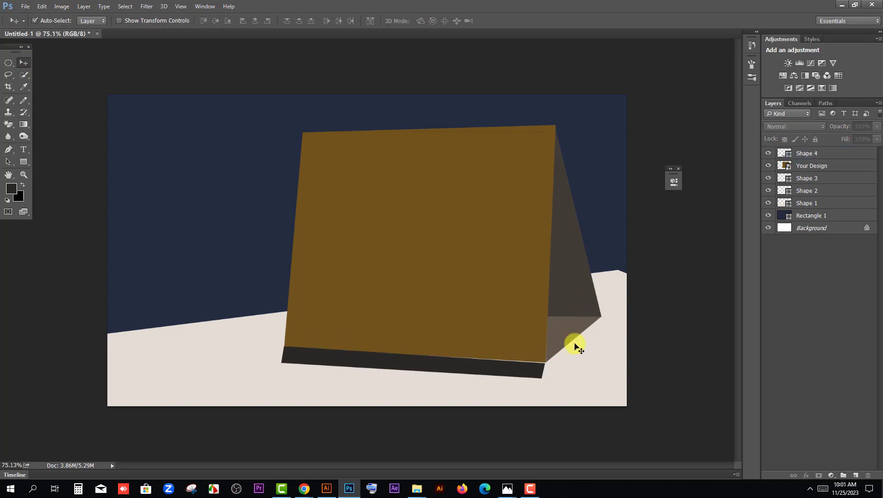
Distort the dark strip so its right end fits the brown panel's lower right corner.
scroll(500, 359, "up", 1)
left_click(527, 384)
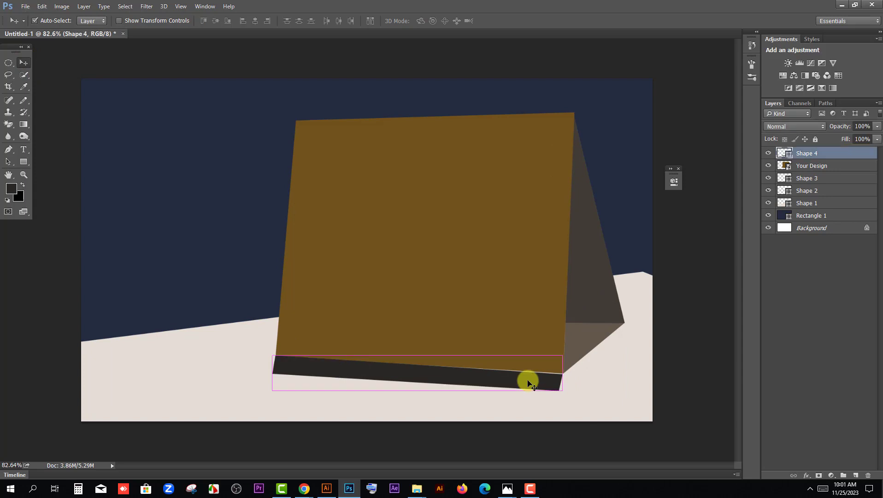
key("ctrl+t")
right_click(528, 380)
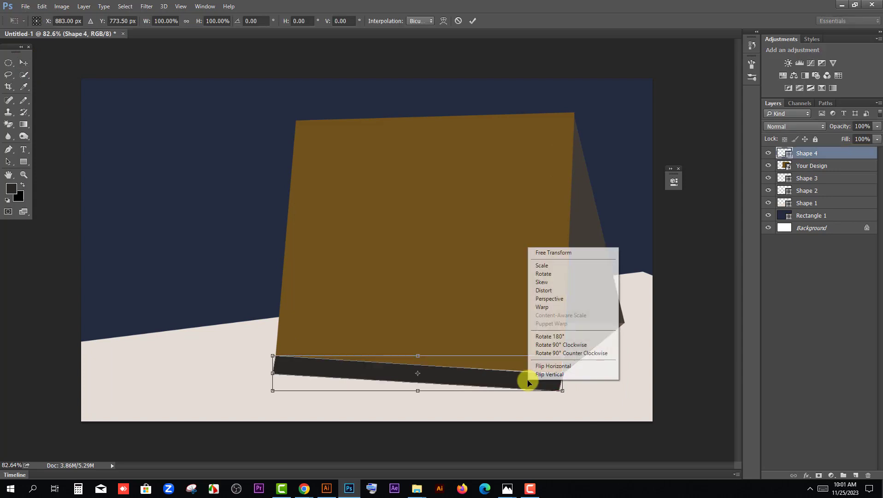
left_click(543, 290)
left_click_drag(563, 370, 562, 393)
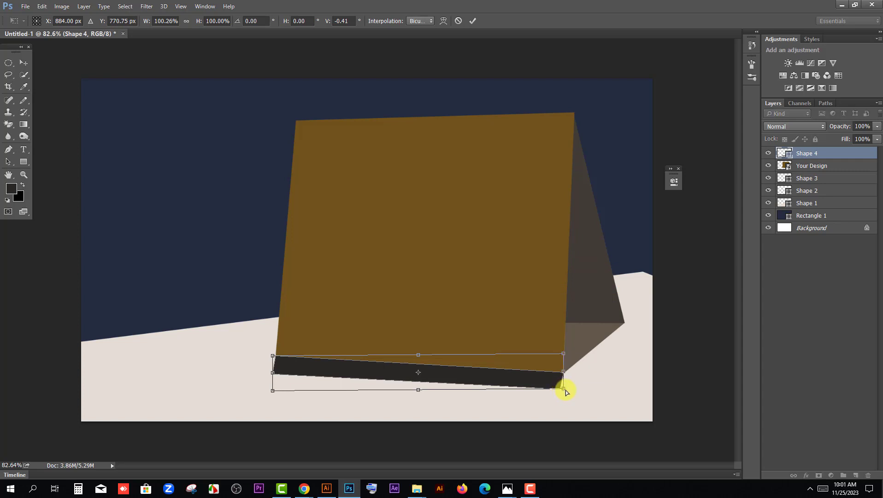
mouse_move(566, 391)
left_mouse_down()
mouse_move(564, 380)
mouse_move(563, 390)
left_mouse_up()
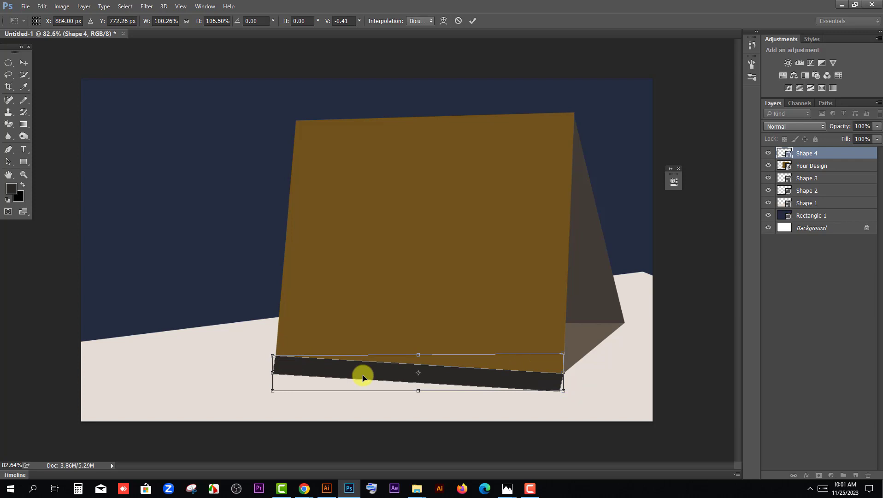
key("Return")
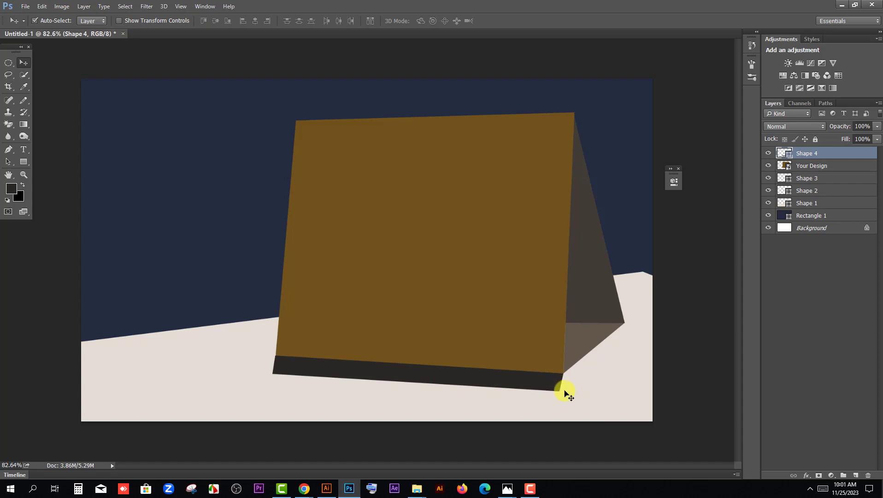
Distort the dark strip's lower right corner slightly outward.
key("ctrl+t")
right_click(550, 385)
left_click(565, 294)
left_click_drag(564, 392, 568, 392)
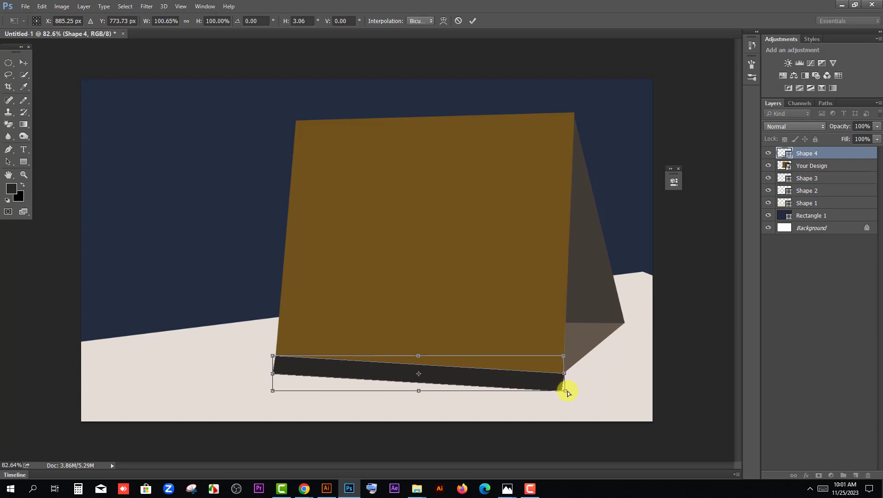
key("Return")
Shift the dark strip slightly so its top edge lines up with the brown panel's lower edge.
scroll(544, 383, "up", 2)
left_click_drag(568, 404, 571, 409)
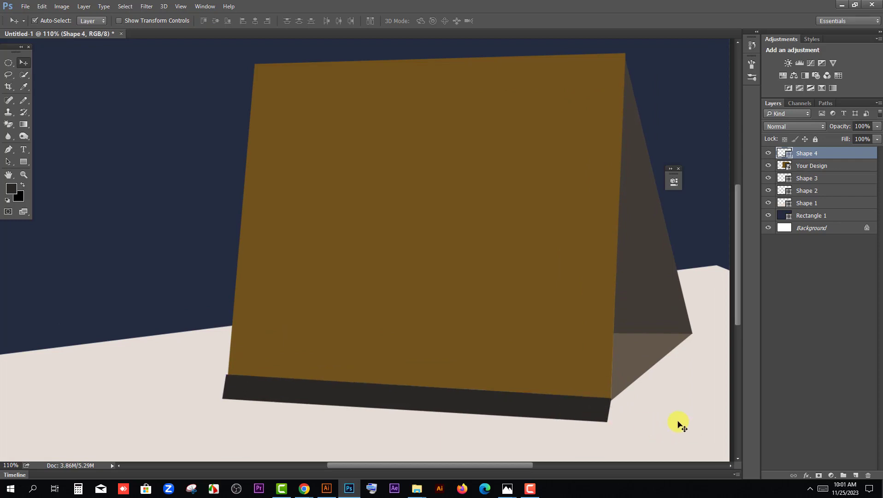
left_click(676, 422)
left_click(503, 416)
left_click_drag(336, 400, 335, 402)
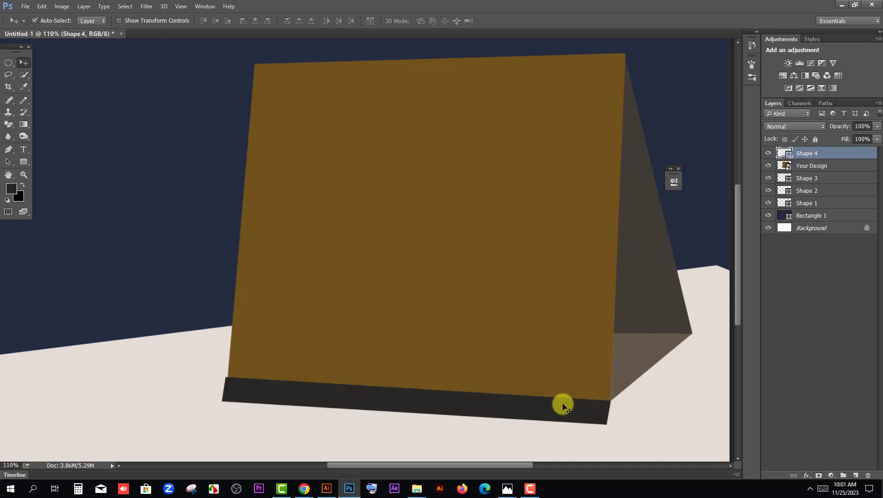
left_click(627, 408)
scroll(463, 375, "down", 3)
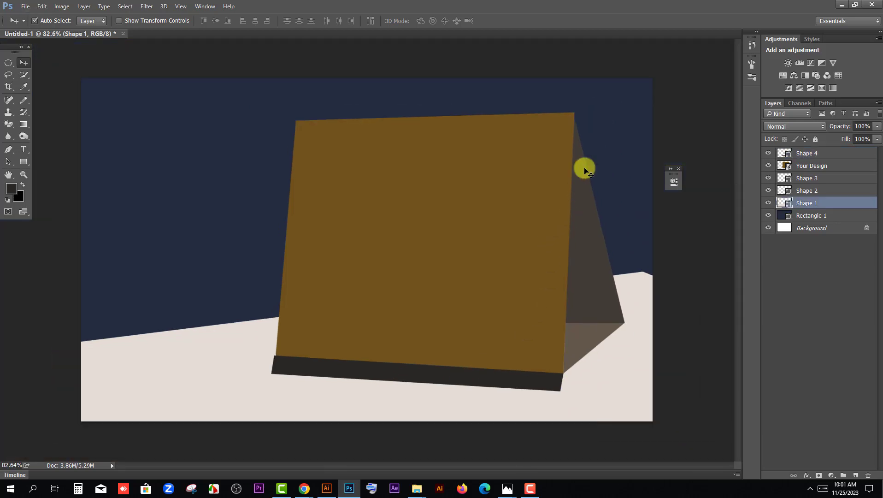
Scale the small base triangle to about 115% width and 135% height, and move it aside onto the table left of the panel.
left_click(577, 349)
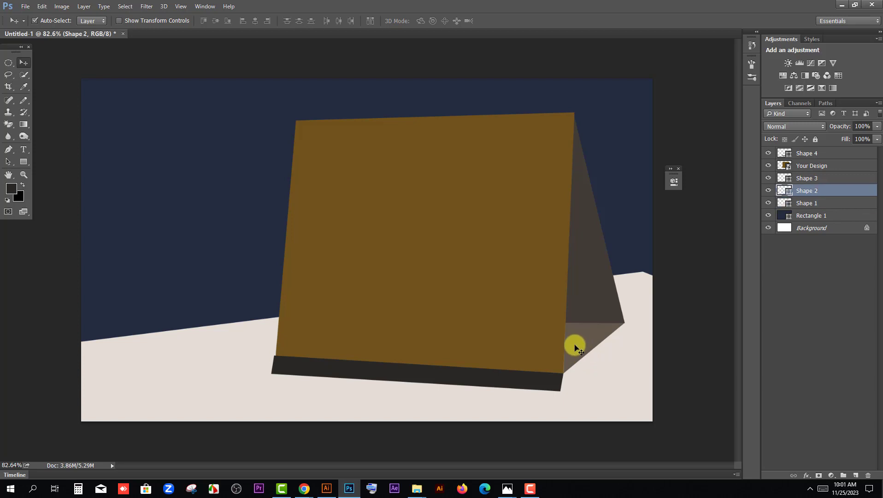
key("ctrl+t")
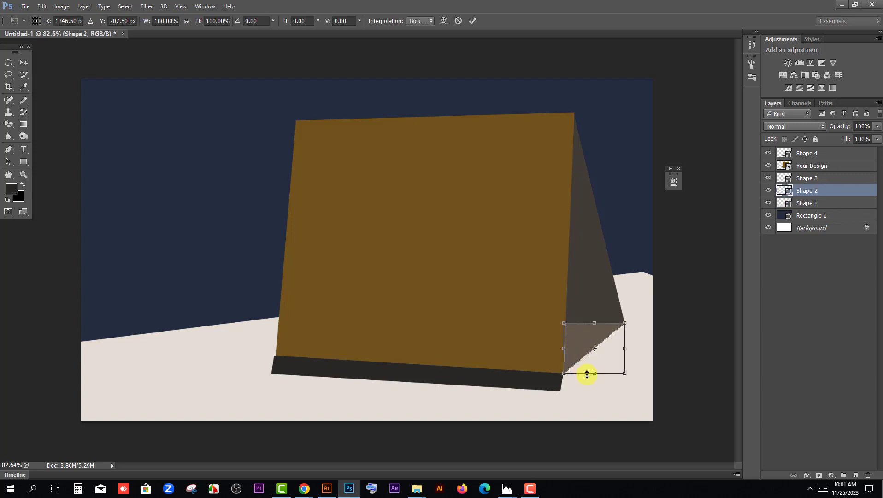
left_click_drag(596, 375, 594, 393)
left_click_drag(625, 357, 633, 357)
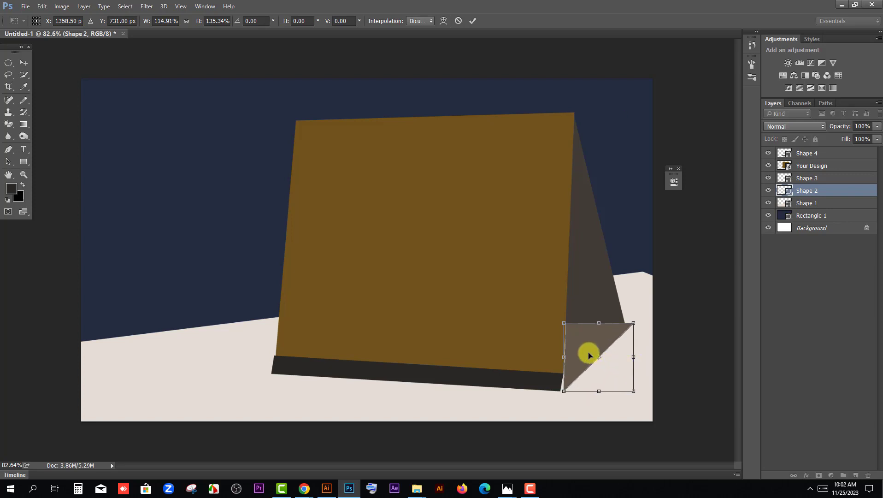
key("Return")
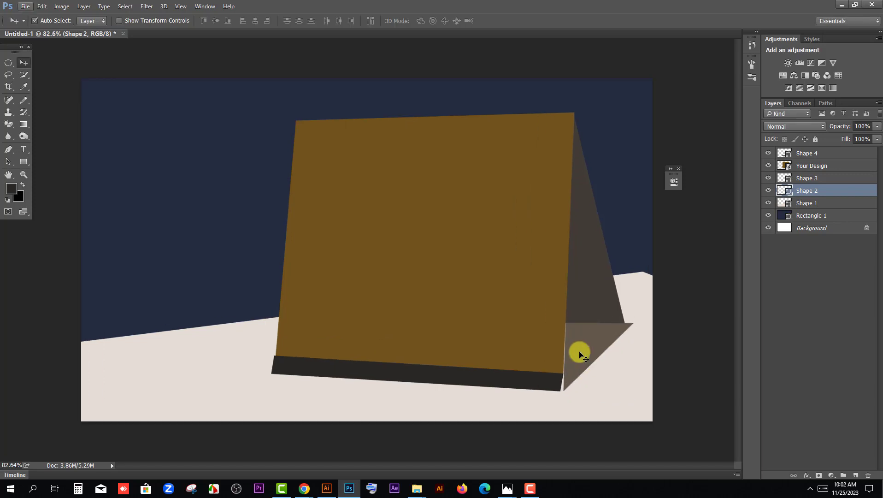
left_click_drag(580, 355, 190, 386)
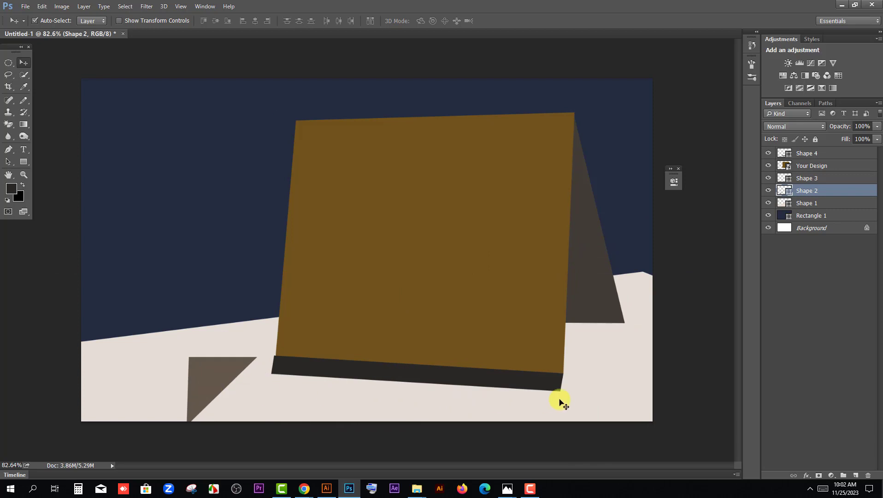
Delete the dark strip below the brown panel.
left_click(557, 383)
left_click(558, 385)
key("ctrl+1")
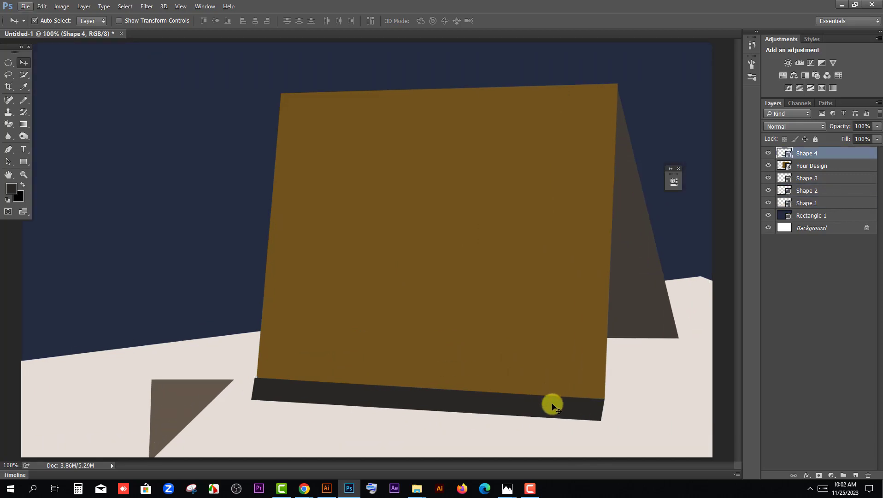
key("Delete")
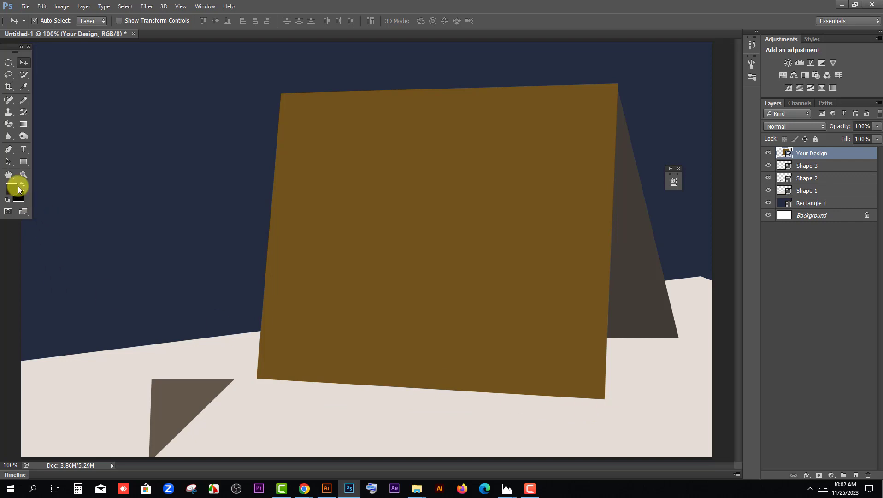
left_click(8, 149)
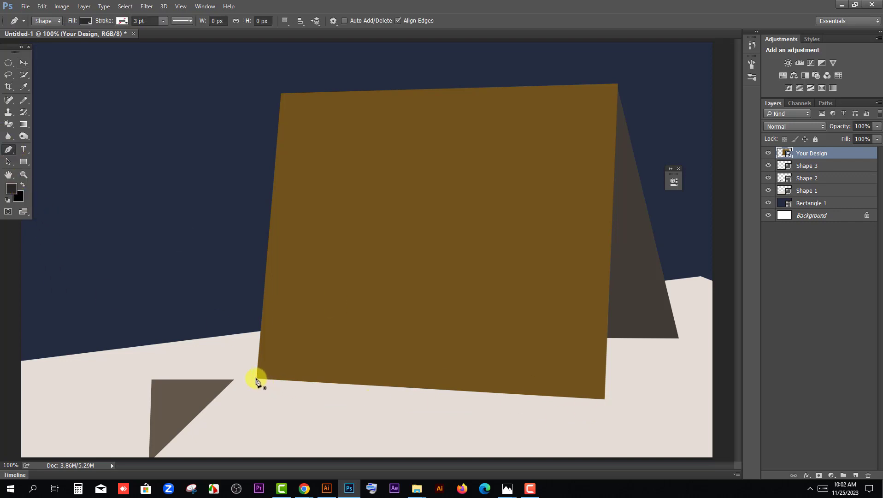
left_click_drag(23, 162, 60, 168)
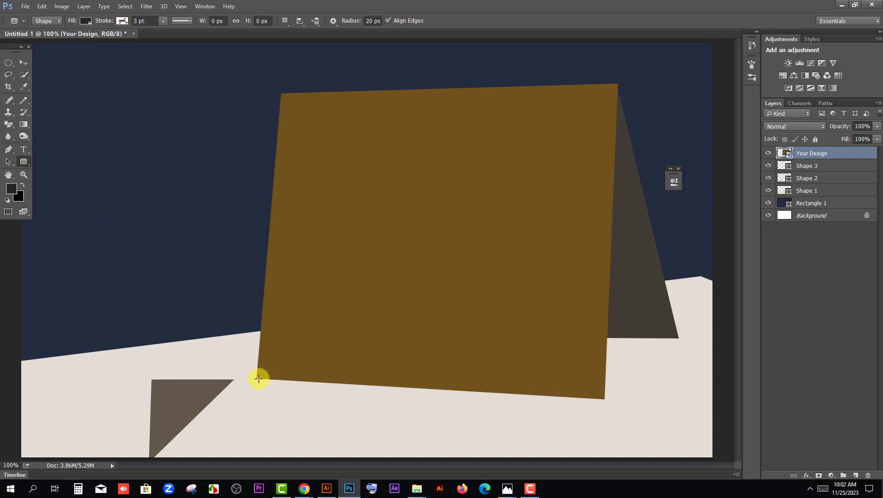
left_click_drag(255, 376, 537, 419)
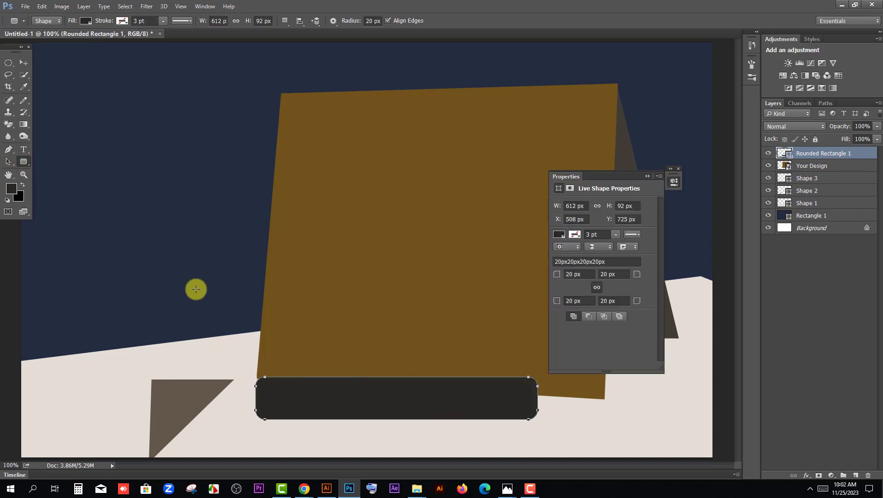
key("ctrl+z")
Draw a dark rectangle about 757 px wide over the brown panel's lower edge and reduce its height to about 71 px.
left_click_drag(25, 162, 53, 157)
left_click_drag(255, 378, 604, 432)
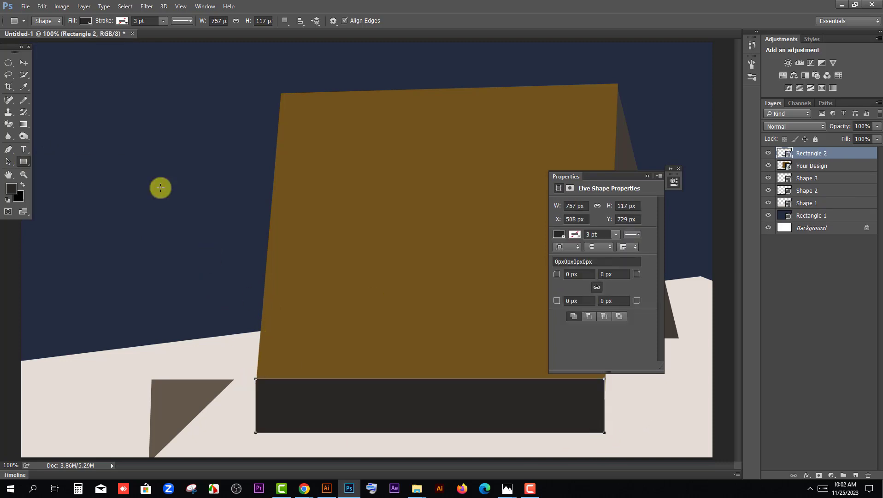
left_click(23, 62)
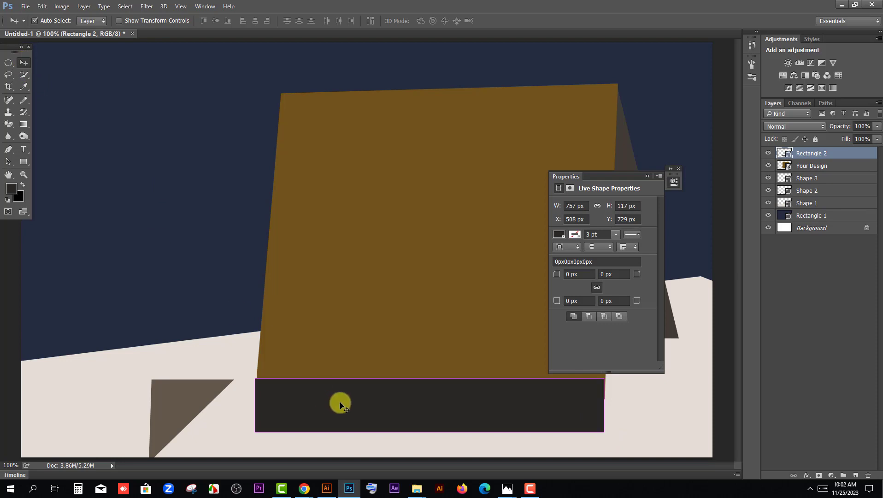
key("ctrl+t")
left_click_drag(429, 433, 430, 412)
key("Return")
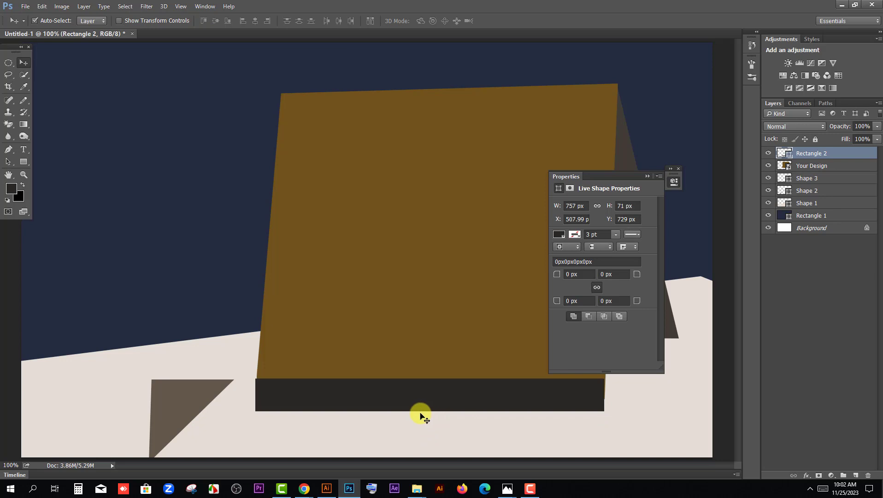
left_click(648, 176)
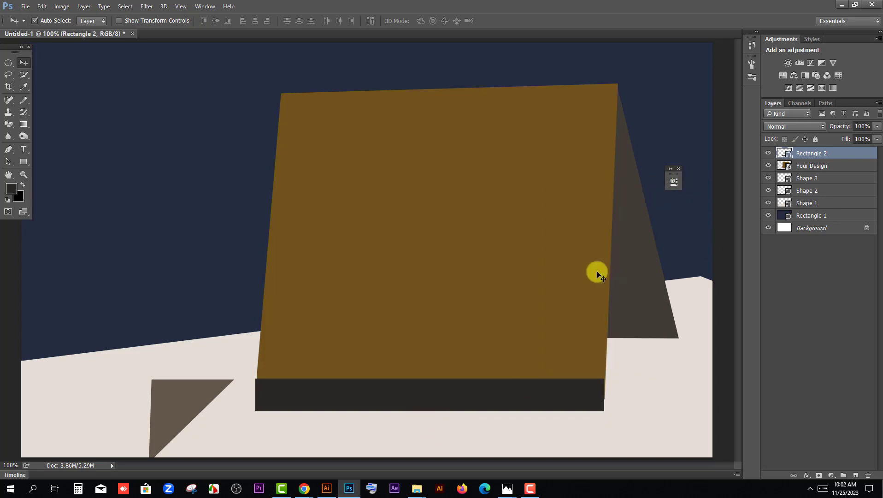
Move the dark rectangle down slightly and distort its upper corners to meet the brown panel's two lower corners.
mouse_move(514, 417)
left_mouse_down()
mouse_move(505, 402)
mouse_move(526, 413)
left_mouse_up()
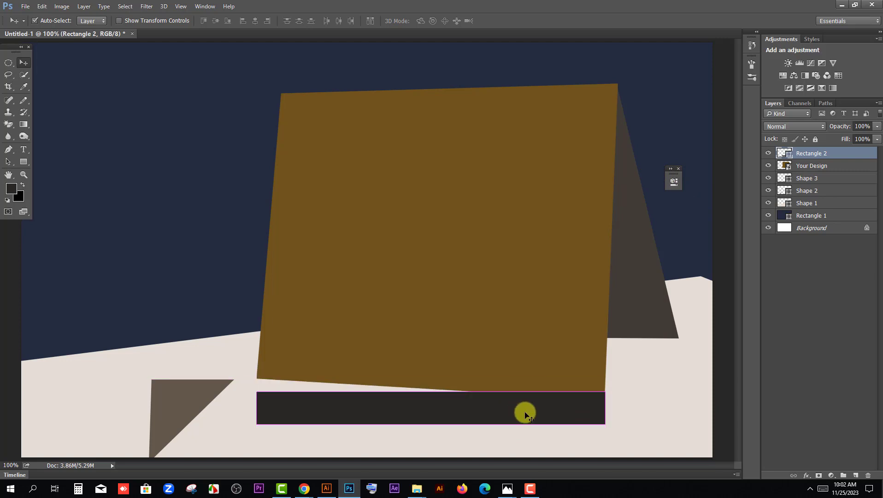
key("ctrl+t")
right_click(366, 403)
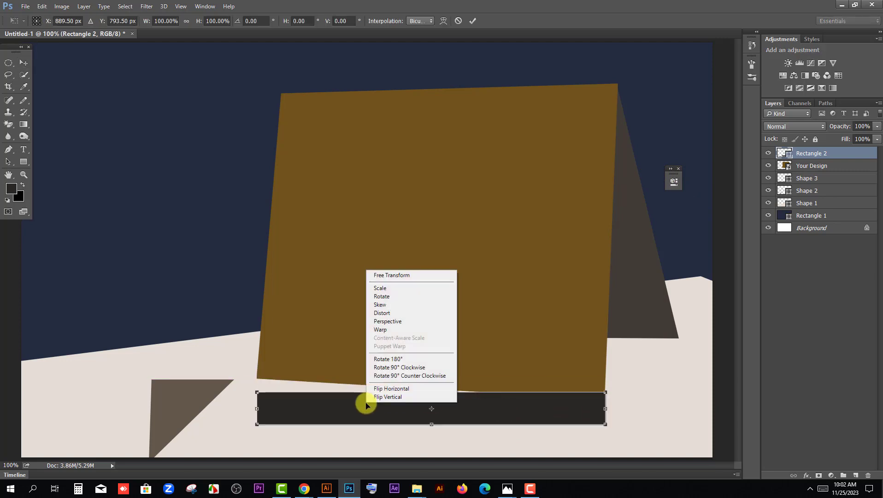
left_click(381, 315)
mouse_move(254, 395)
left_mouse_down()
mouse_move(256, 375)
mouse_move(265, 383)
left_mouse_up()
mouse_move(606, 392)
left_mouse_down()
mouse_move(602, 409)
mouse_move(605, 400)
left_mouse_up()
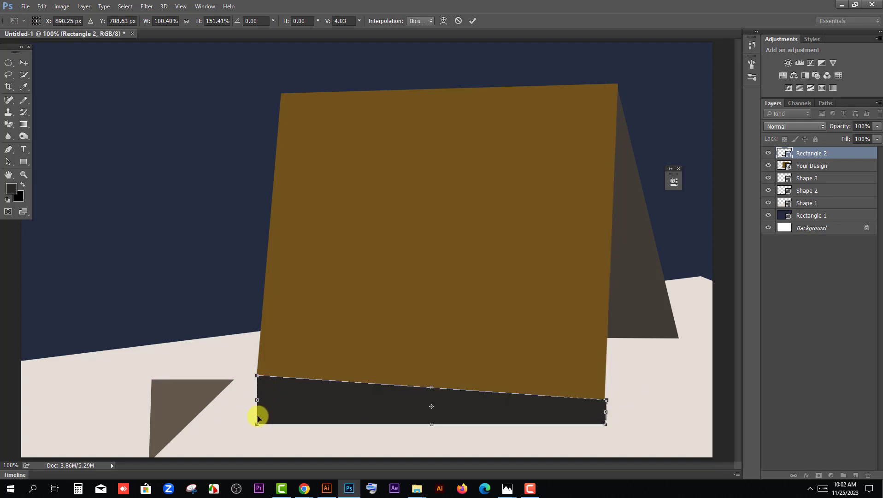
Distort the dark rectangle's lower corners so its bottom edge slopes with the panel and its right end continues the panel's side.
left_click_drag(259, 424, 258, 409)
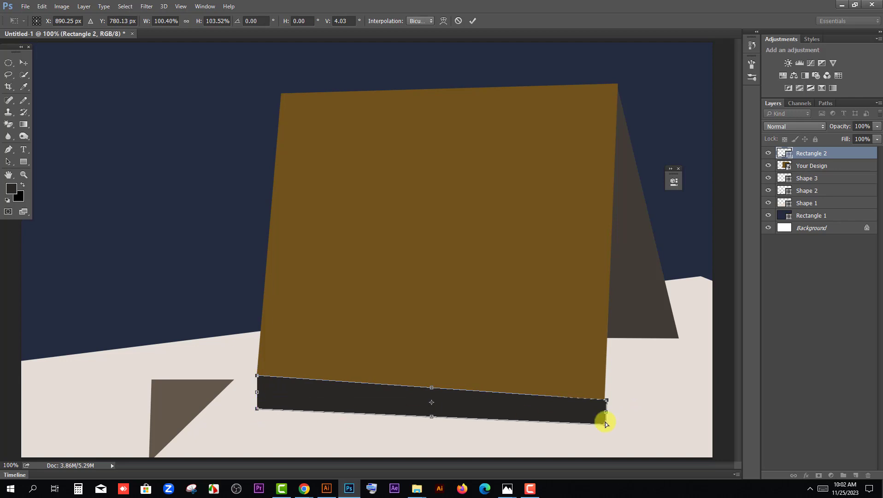
left_click_drag(605, 424, 606, 426)
left_click_drag(257, 409, 254, 406)
left_click_drag(607, 425, 599, 398)
scroll(611, 404, "up", 3)
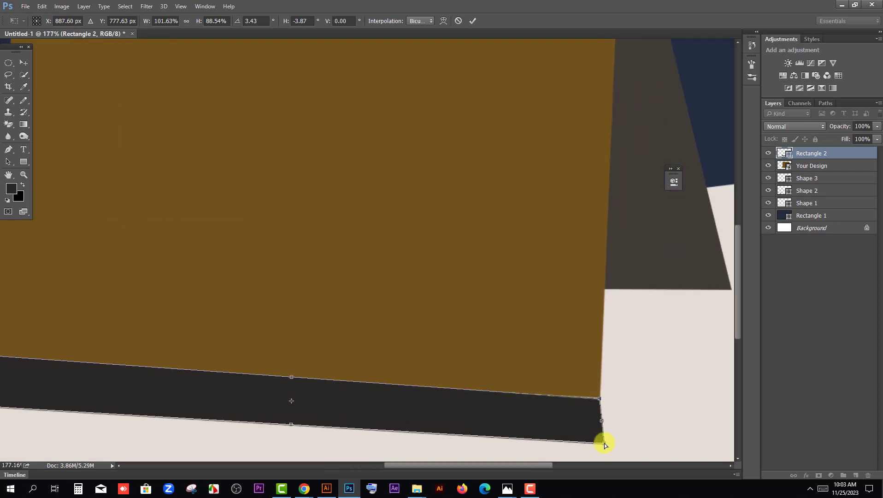
left_click_drag(605, 443, 599, 442)
key("Return")
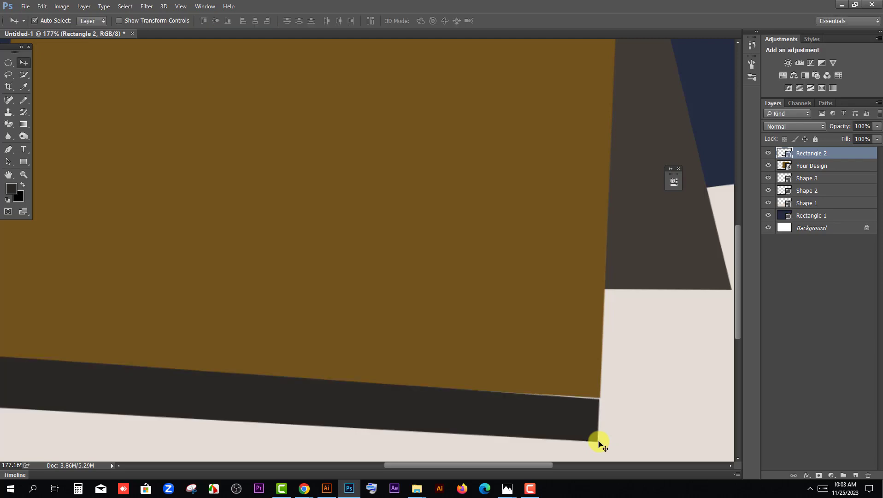
Move the dark base strip up slightly to close the gap under the brown panel's lower edge.
left_click_drag(590, 417, 590, 414)
scroll(590, 417, "up", 2)
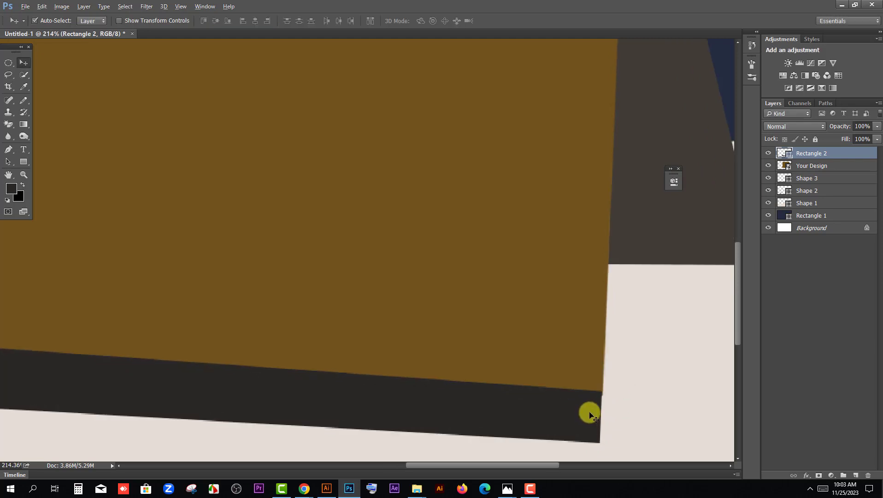
scroll(643, 414, "down", 5)
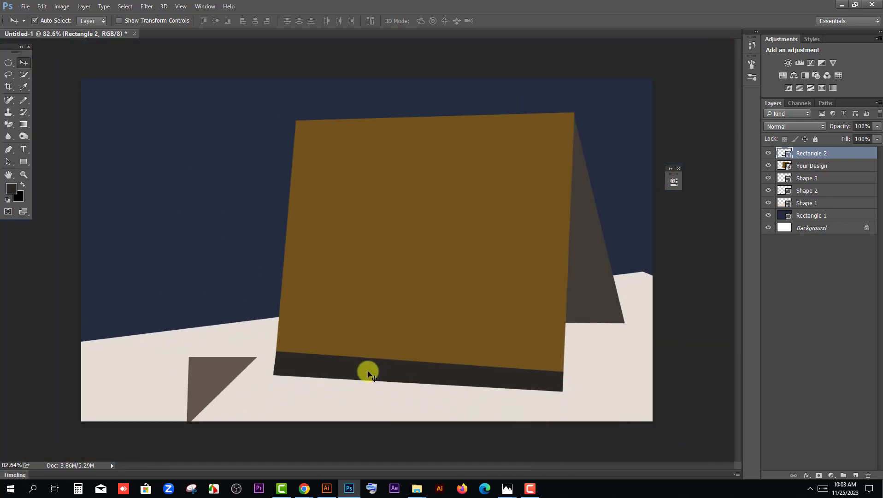
Distort the dark base strip's lower-left corner slightly upward and outward.
key("ctrl+t")
right_click(307, 371)
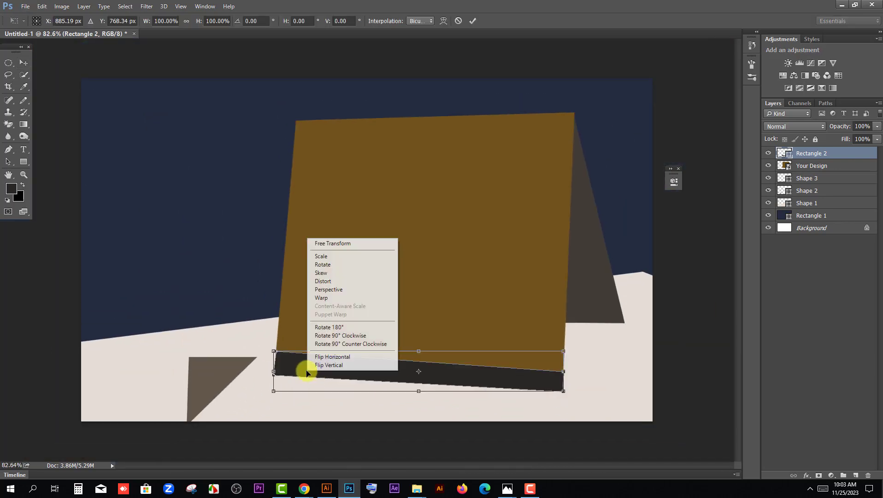
left_click(323, 281)
left_click_drag(273, 392, 271, 387)
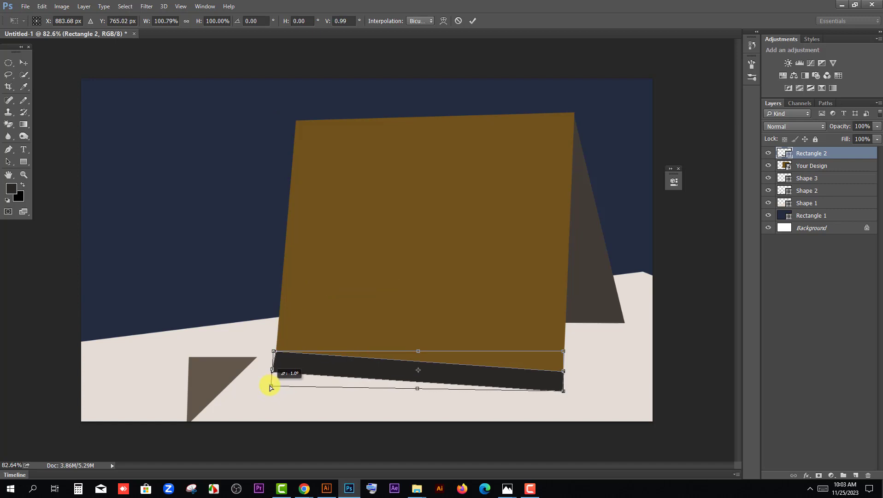
key("Return")
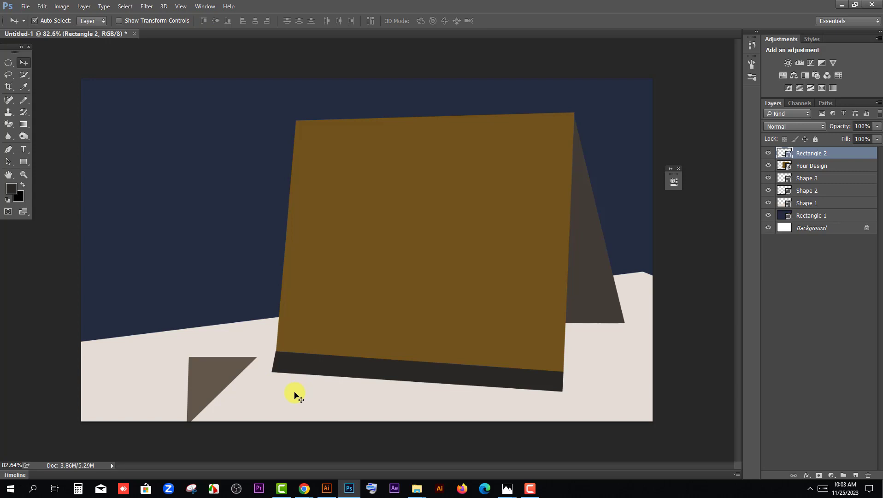
Stretch the dark side triangle behind the brown panel downward so its base sits lower on the table.
left_click(219, 383)
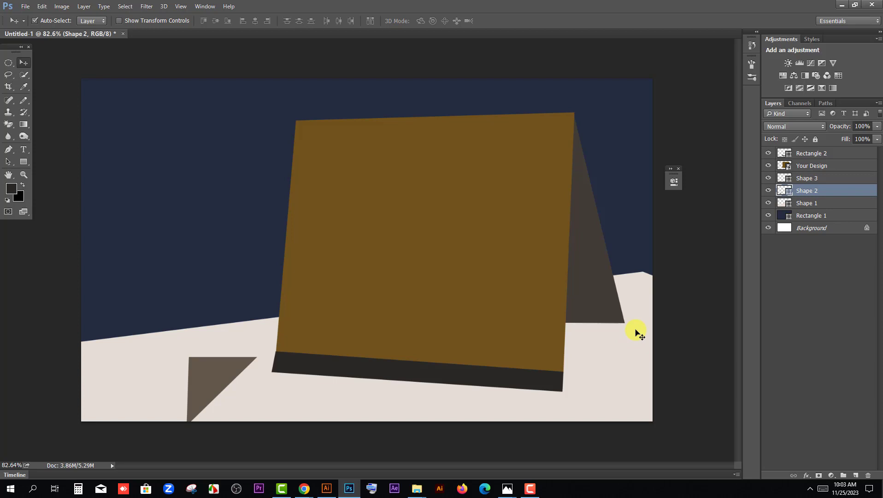
left_click(604, 310)
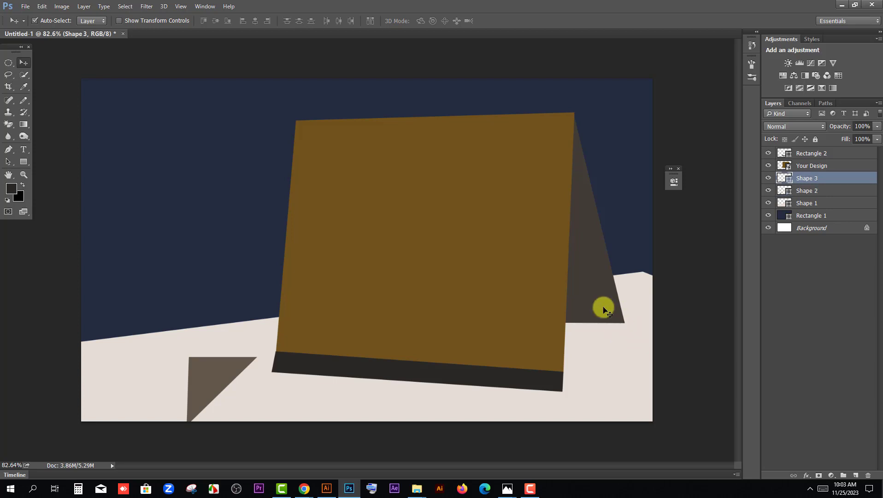
key("ctrl+t")
left_click_drag(595, 325, 594, 340)
key("Return")
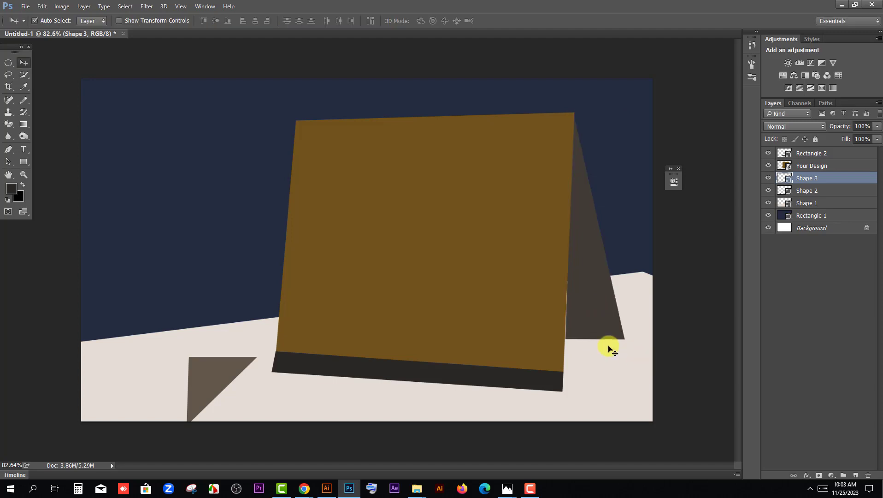
Skew the side triangle's lower-left corner slightly outward so it tucks behind the brown panel's edge.
key("ctrl+t")
right_click(596, 324)
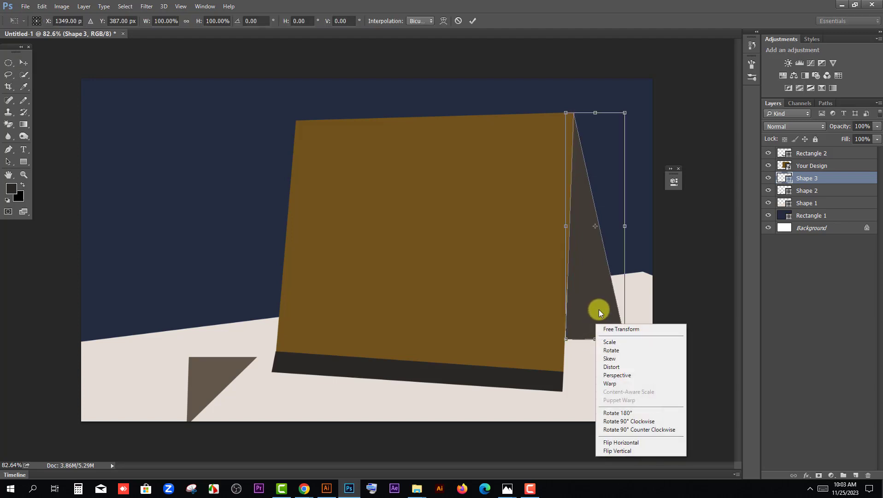
left_click(609, 358)
left_click_drag(566, 340, 564, 339)
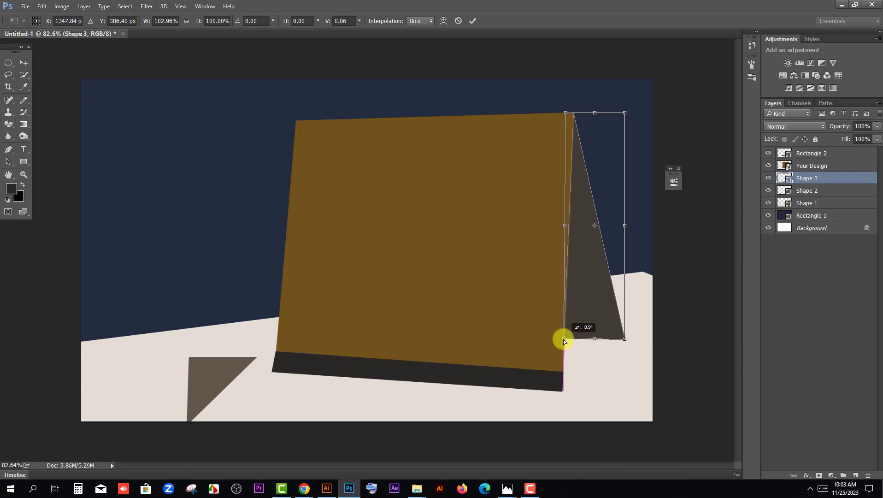
key("Return")
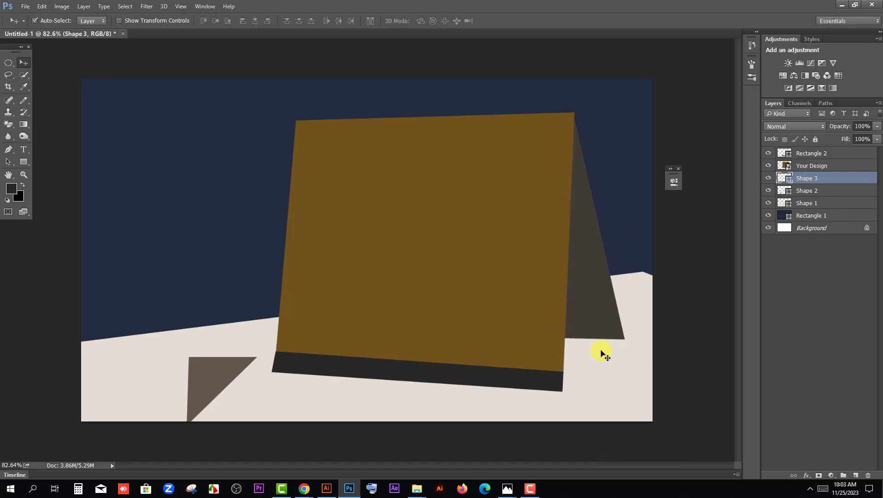
Draw a triangle of about 163 by 141 px with the Pen tool, joining the base strip's lower-right corner to the side triangle's lower edge.
left_click(9, 150)
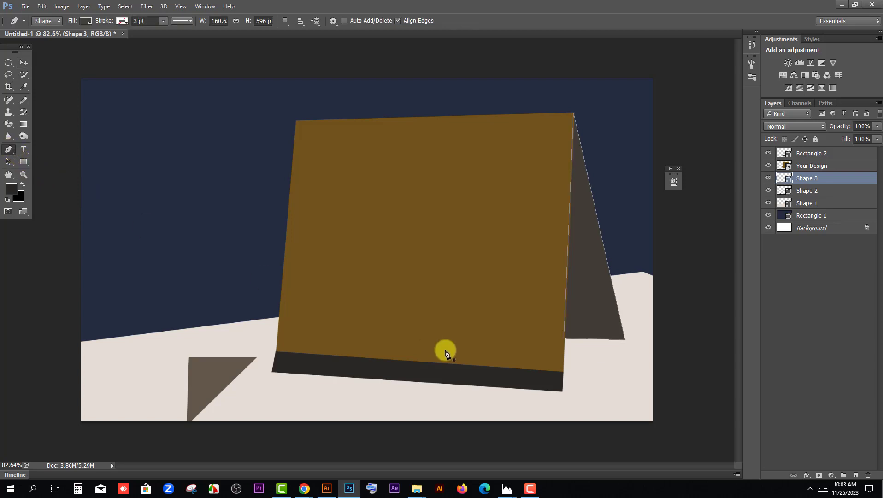
left_click(562, 390)
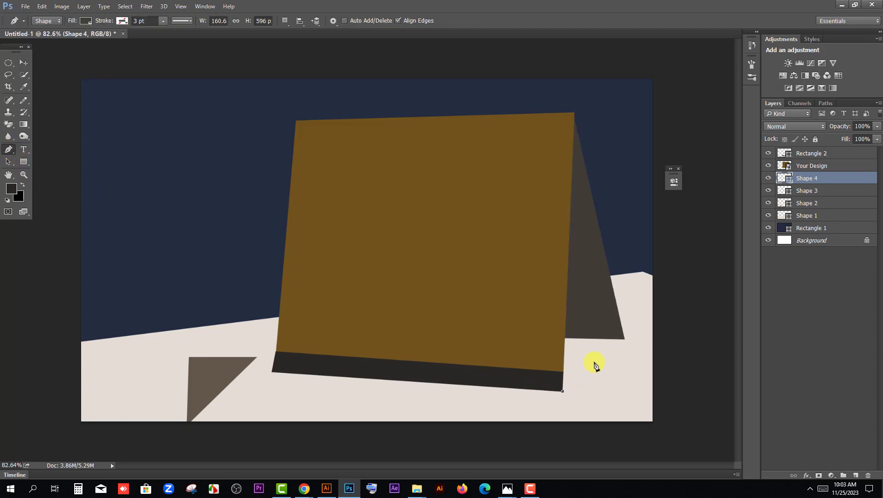
left_click(624, 340)
left_click(563, 337)
left_click(563, 391)
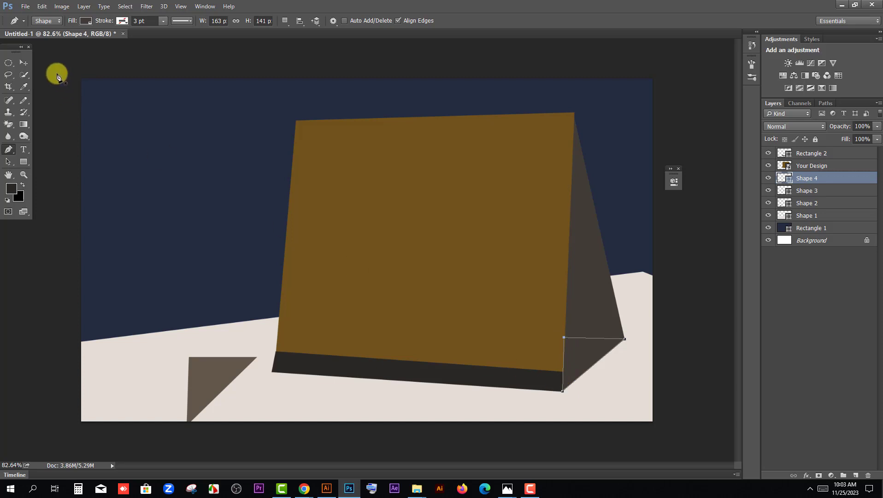
left_click(26, 65)
Recolor the new floor triangle with the lighter brown sampled from the loose triangle on the table.
left_click(674, 309)
left_click(588, 349)
double_click(786, 181)
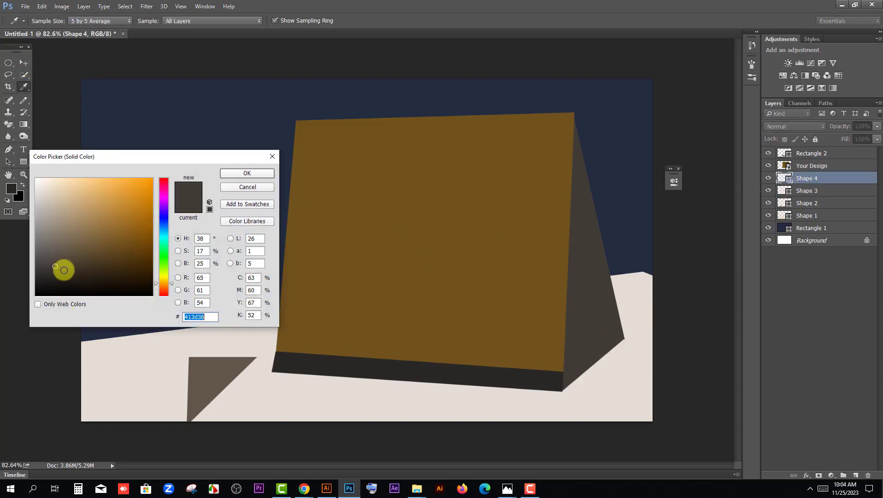
left_click(201, 368)
left_click(247, 173)
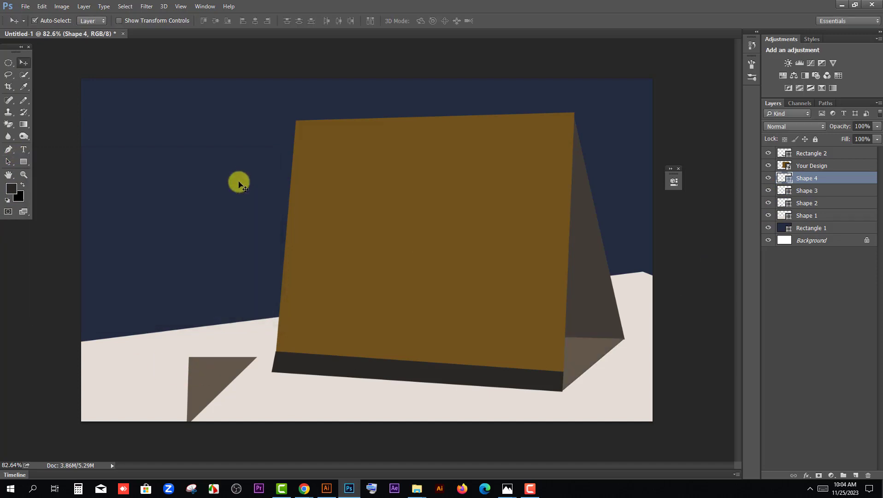
left_click(653, 345)
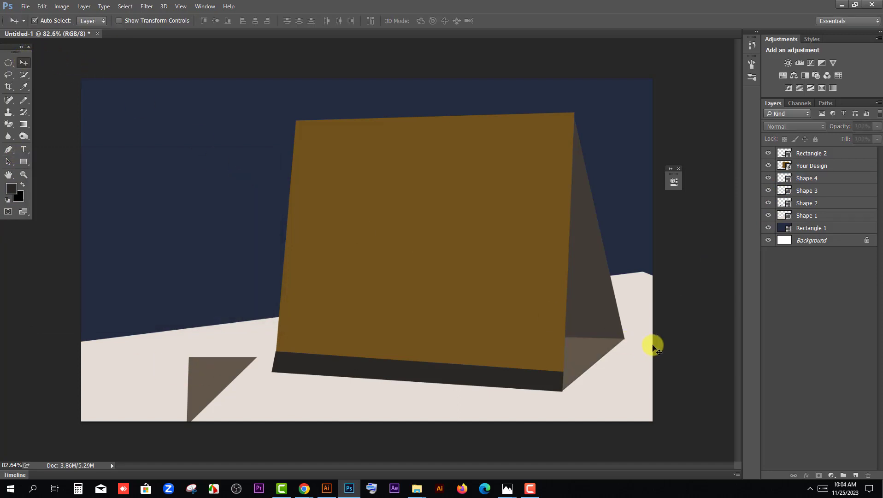
Distort the floor triangle's front corner to meet the dark base strip's lower-right corner.
scroll(617, 350, "up", 6)
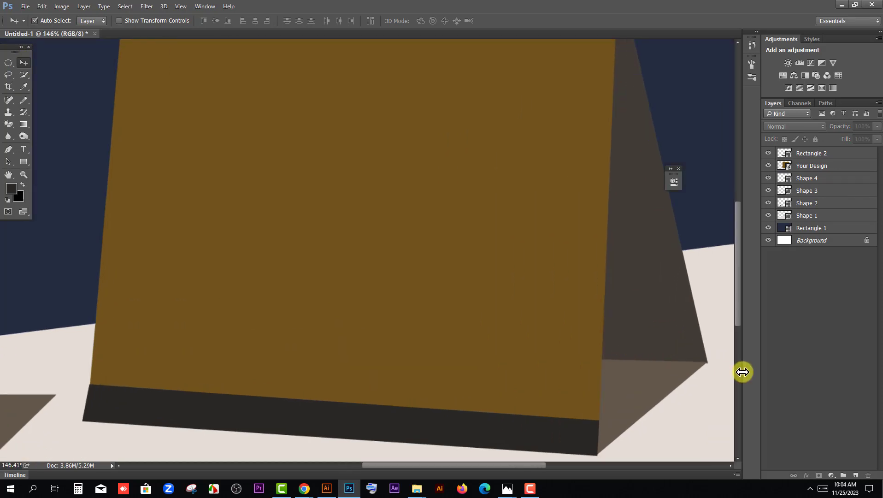
left_click(675, 372)
left_click_drag(665, 378, 646, 376)
scroll(694, 367, "up", 5)
scroll(644, 375, "down", 5)
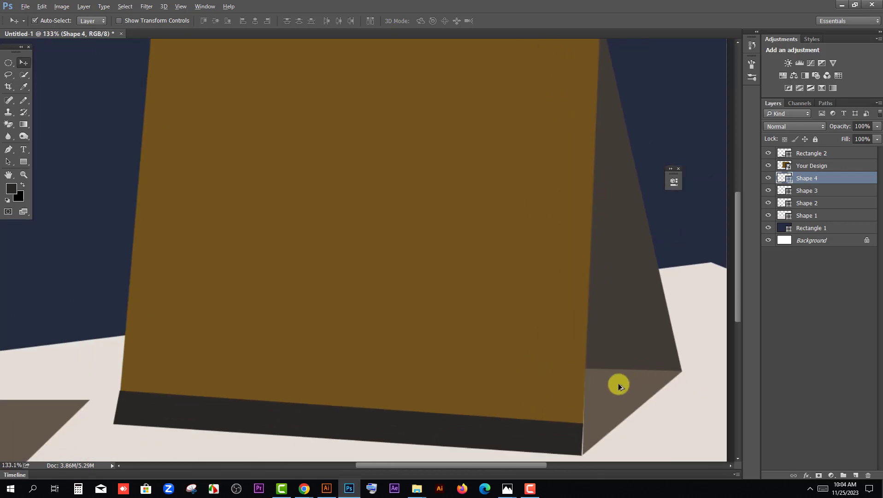
key("ctrl+t")
right_click(619, 386)
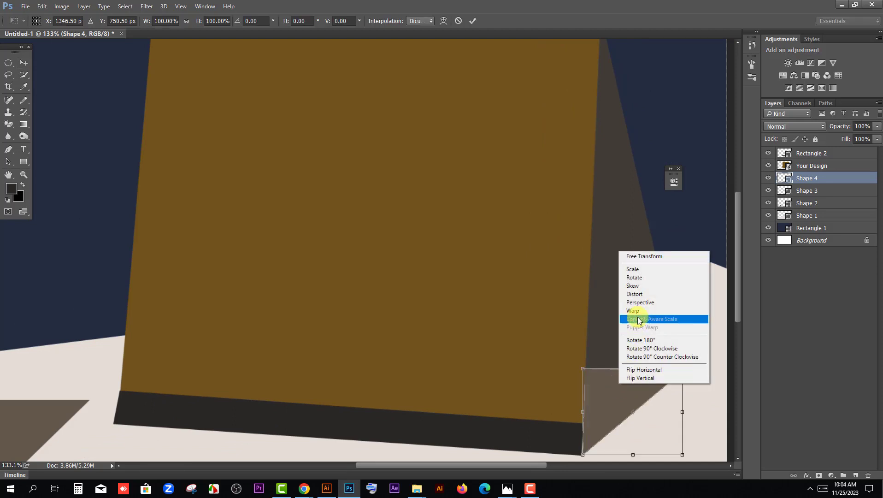
left_click(634, 295)
left_click_drag(582, 457, 585, 455)
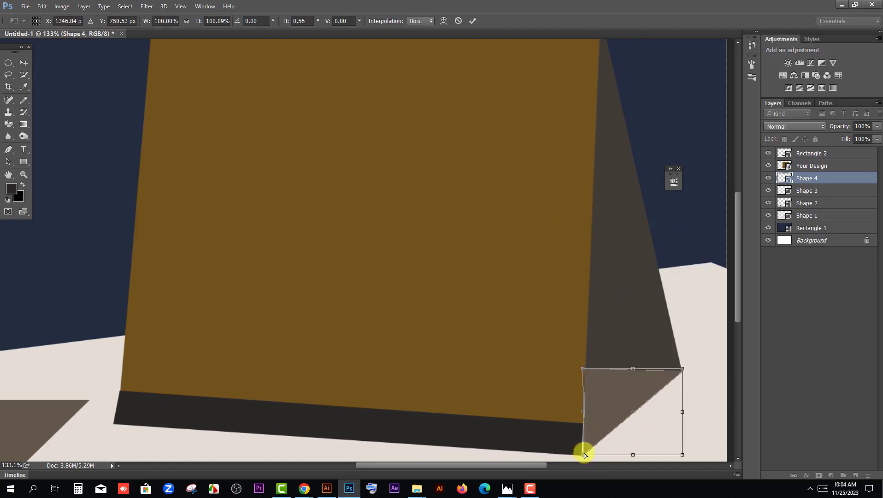
scroll(585, 456, "up", 3)
left_click_drag(737, 316, 739, 337)
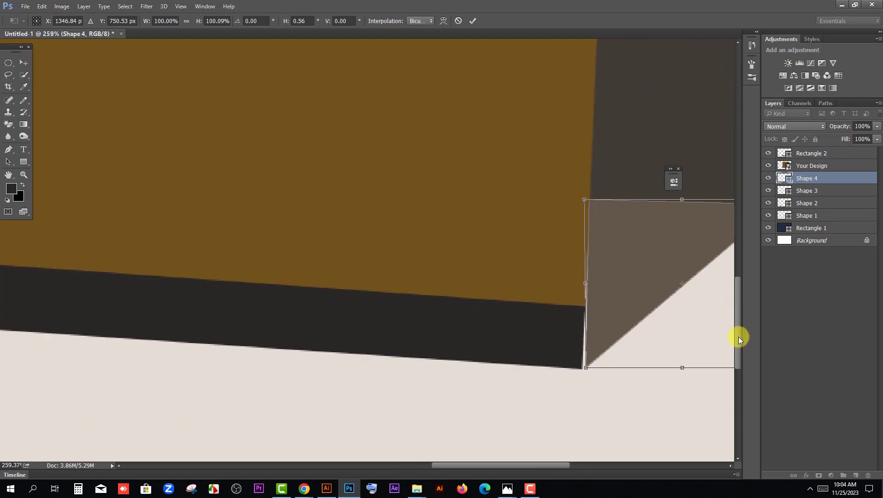
left_click_drag(587, 371, 583, 375)
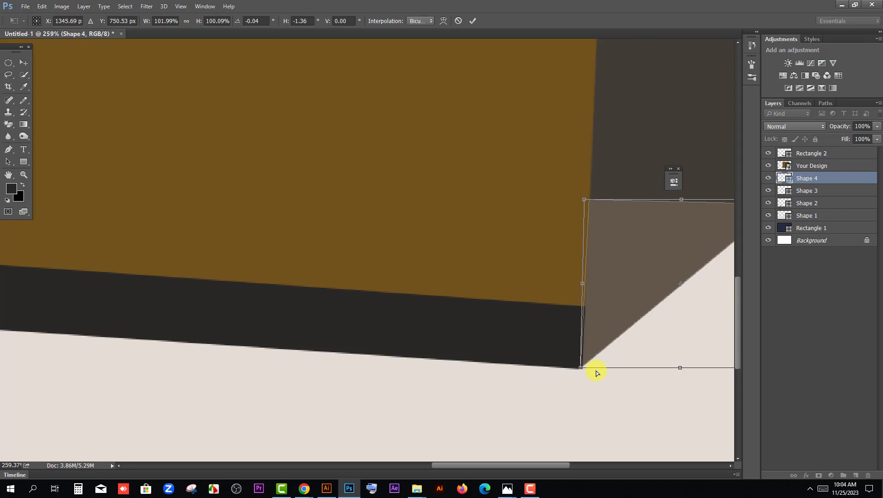
key("Return")
Fine-tune the floor triangle's front corner with another slight distortion toward the base strip.
key("ctrl+t")
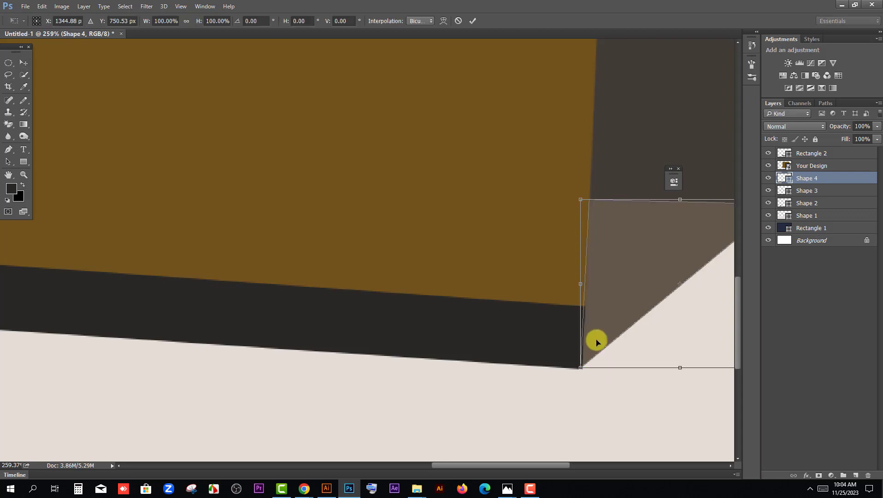
right_click(598, 343)
left_click(621, 376)
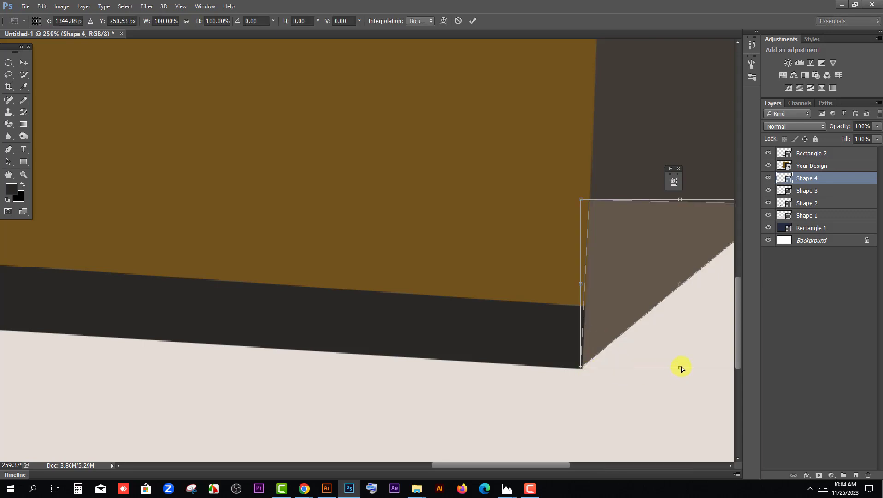
right_click(614, 344)
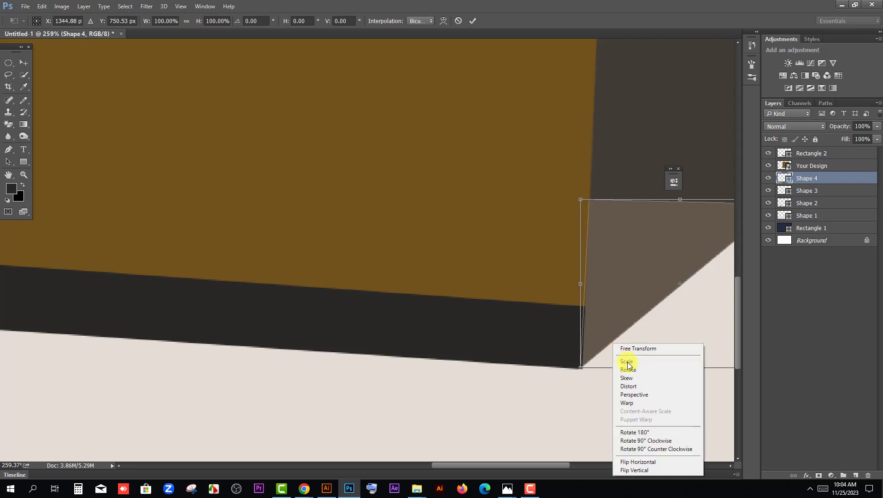
left_click(627, 385)
left_click_drag(582, 368, 581, 372)
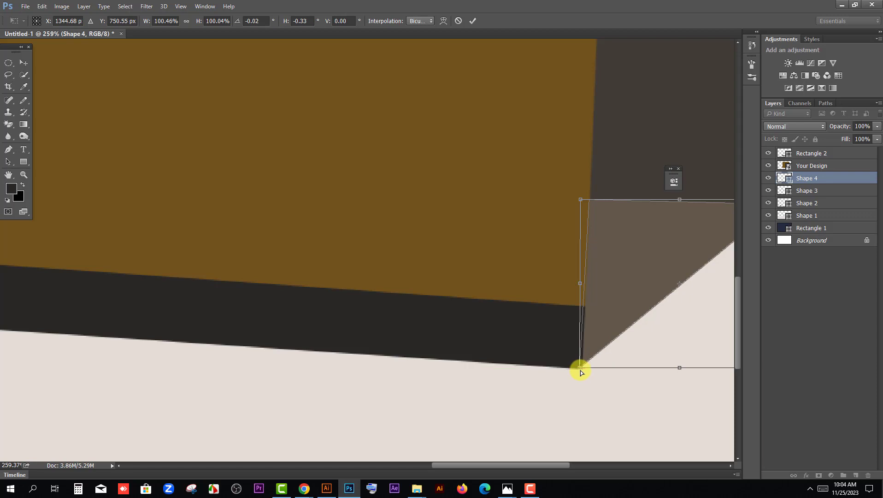
key("Return")
scroll(524, 359, "down", 3)
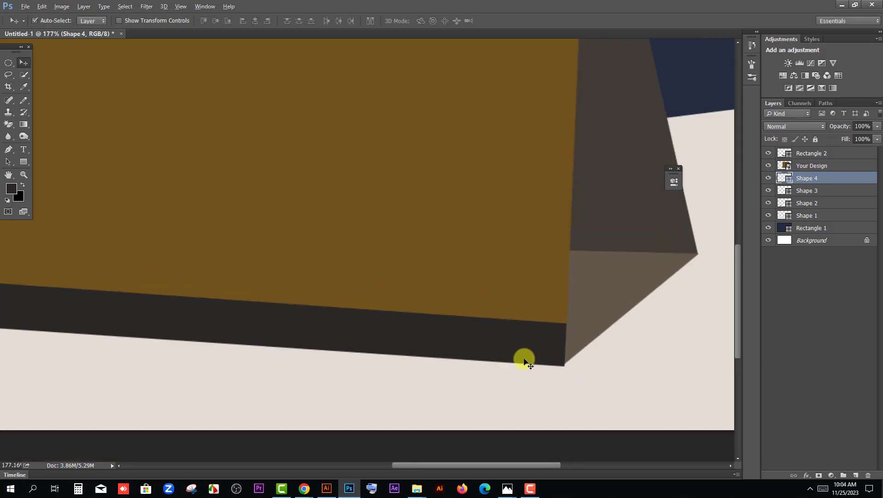
Try nudging the whole floor triangle to align its front corner and side with the base strip and panel.
left_click_drag(589, 327, 590, 327)
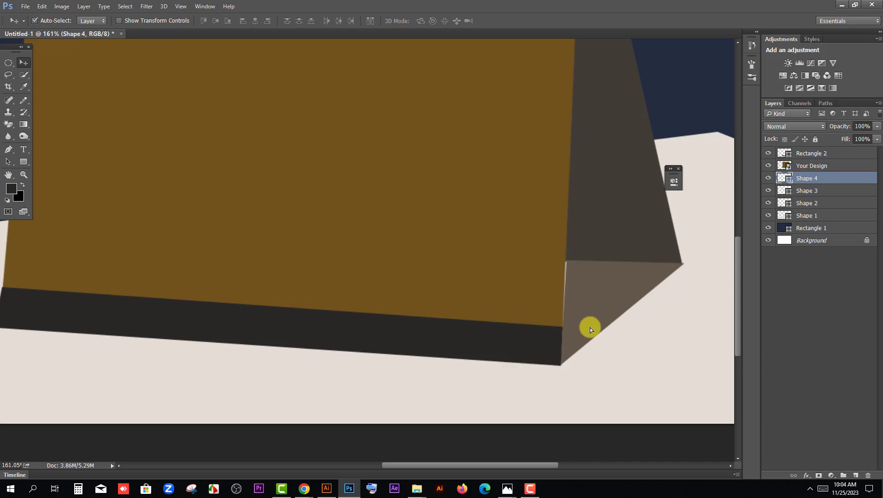
left_click(615, 347)
scroll(599, 352, "down", 2)
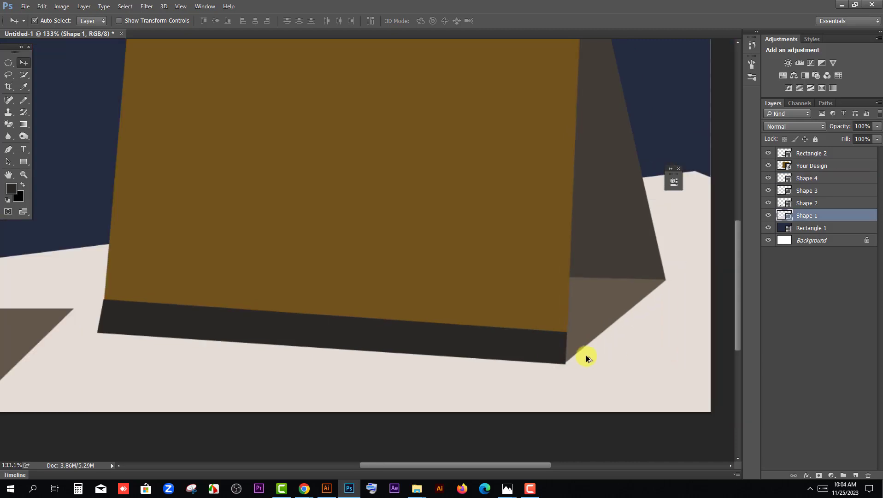
scroll(548, 350, "up", 5)
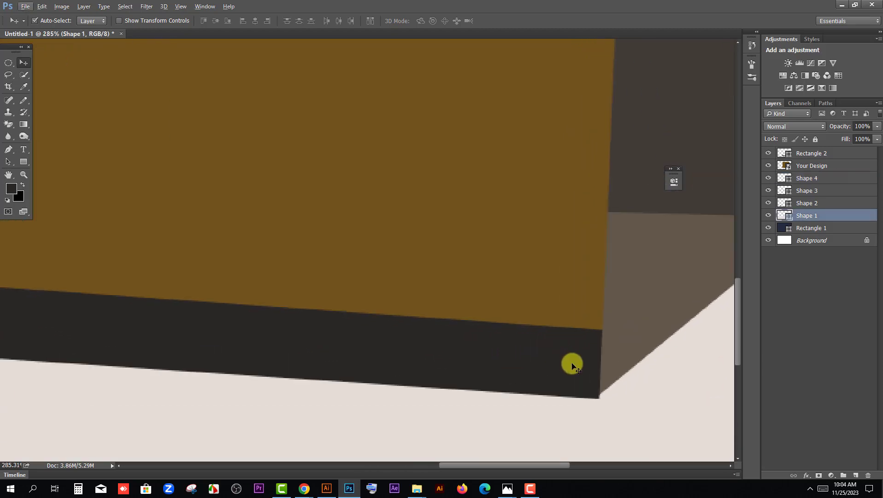
left_click(571, 361)
left_click_drag(571, 361, 623, 365)
scroll(611, 382, "up", 5)
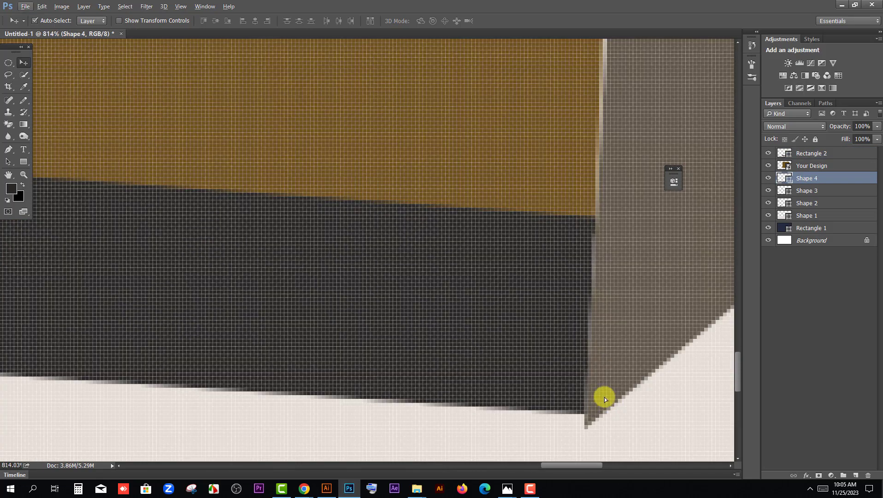
left_click_drag(604, 396, 586, 392)
scroll(578, 389, "down", 1)
scroll(573, 387, "down", 5)
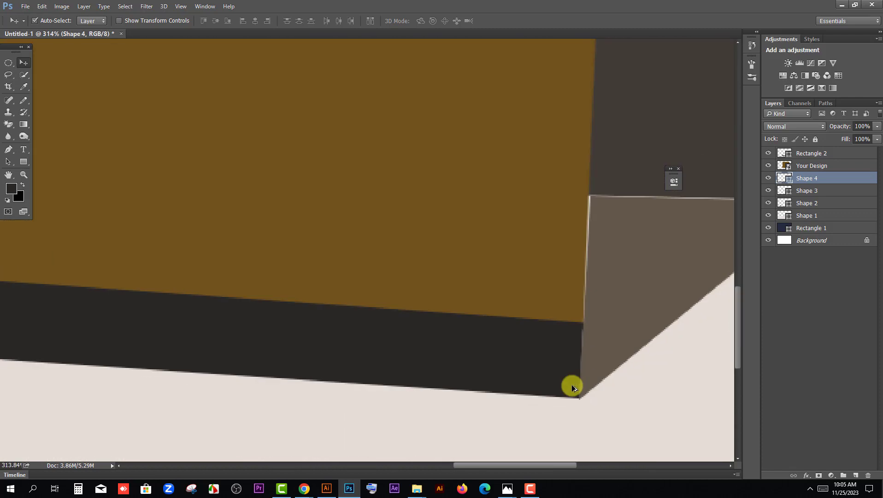
scroll(573, 372, "down", 2)
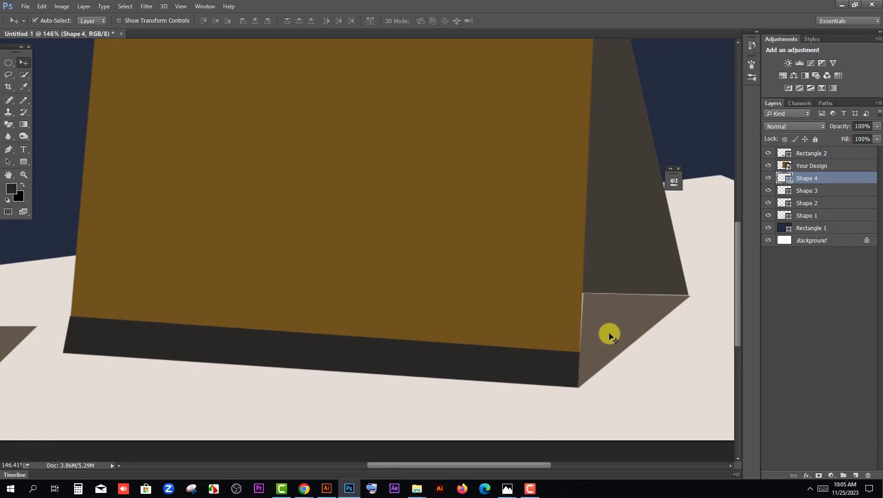
left_click(642, 361)
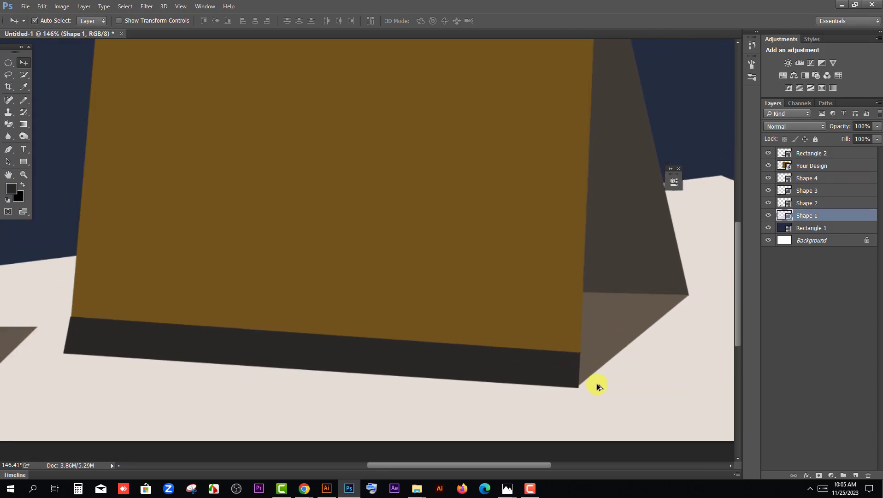
Check at higher zoom how the floor triangle's front corner meets the dark base strip.
key("ctrl+1")
left_click(546, 409)
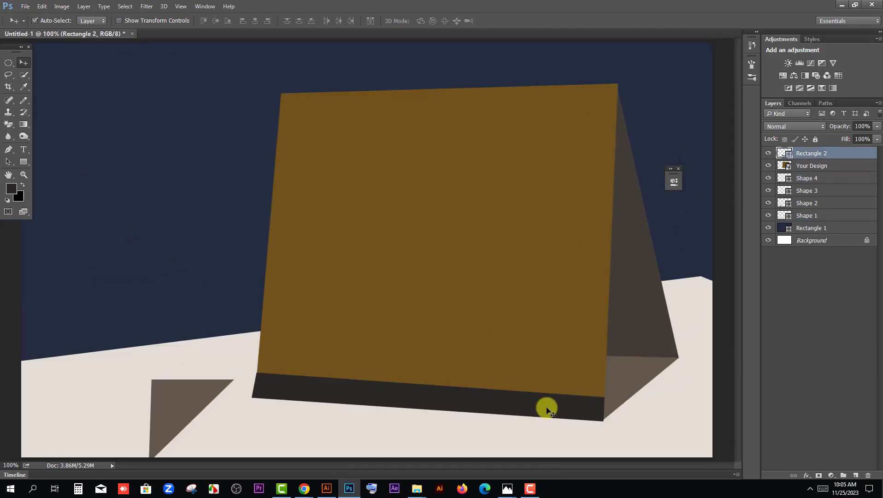
left_click(596, 427)
scroll(596, 421, "up", 5)
left_click_drag(596, 401, 594, 402)
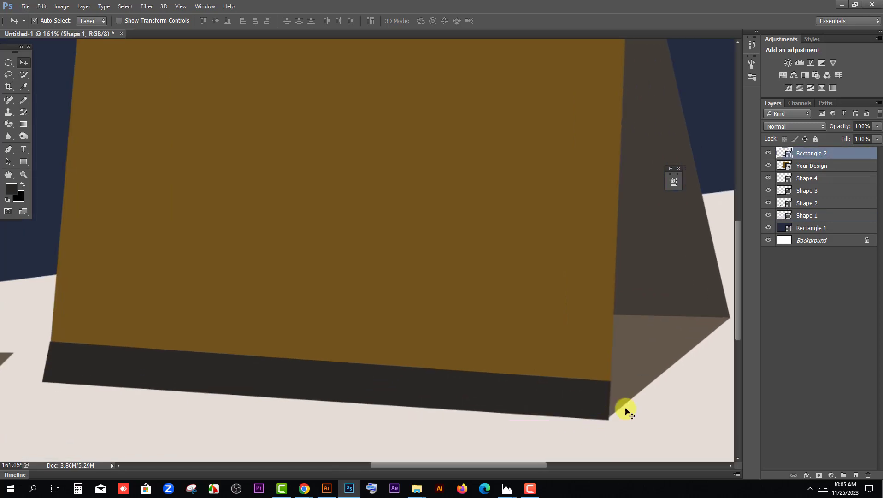
left_click(558, 409)
scroll(558, 409, "down", 5)
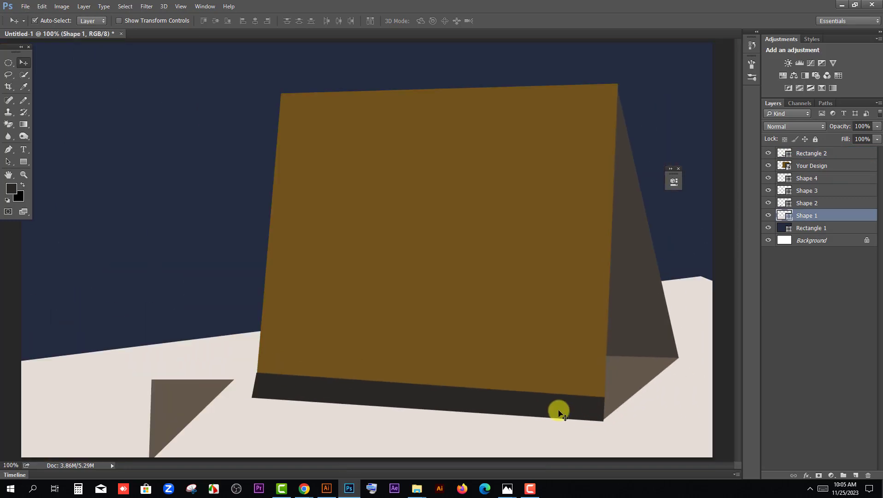
Delete the loose brown triangle lying on the table.
scroll(558, 409, "down", 2)
left_click(256, 355)
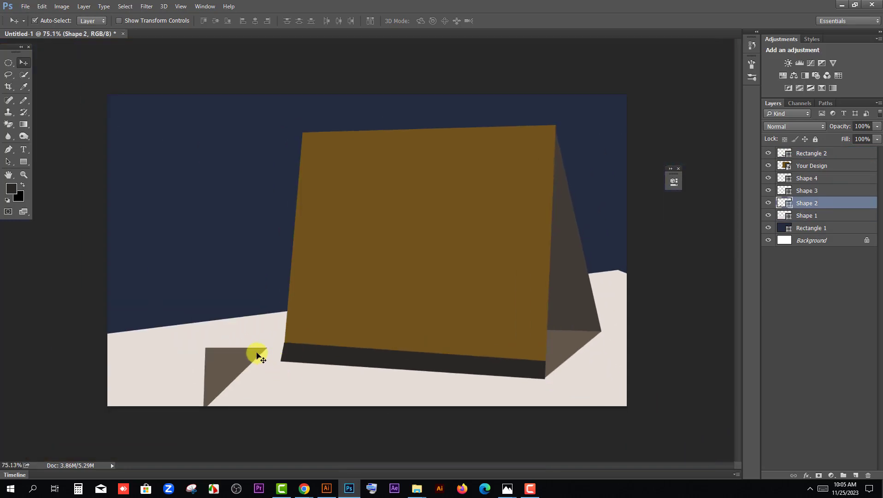
key("Delete")
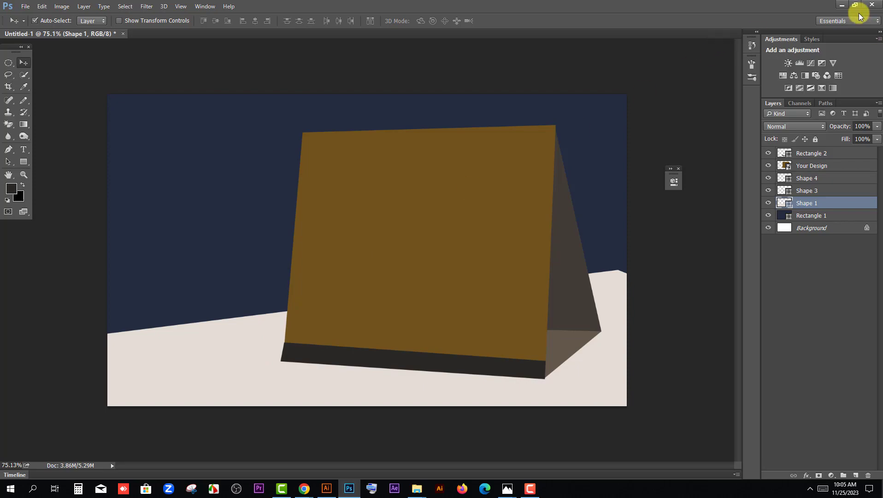
Place cup-png.png from the Calander Mockup folder and scale it down on the table beside the calendar.
left_click(839, 5)
left_click_drag(212, 127, 216, 333)
left_click_drag(397, 241, 252, 314)
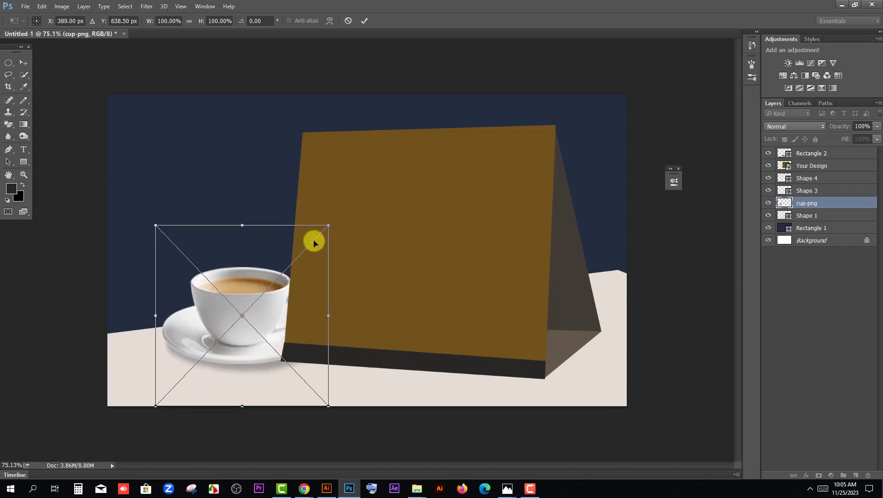
left_click_drag(327, 225, 205, 311)
key("Return")
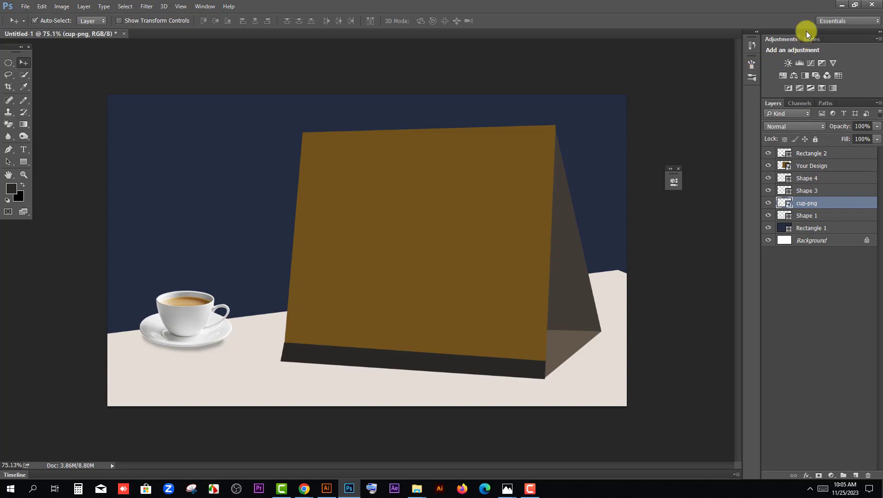
Place pen.png from the Calander Mockup folder and position it on the table in front of the cup.
left_click(843, 5)
left_click_drag(281, 120, 285, 381)
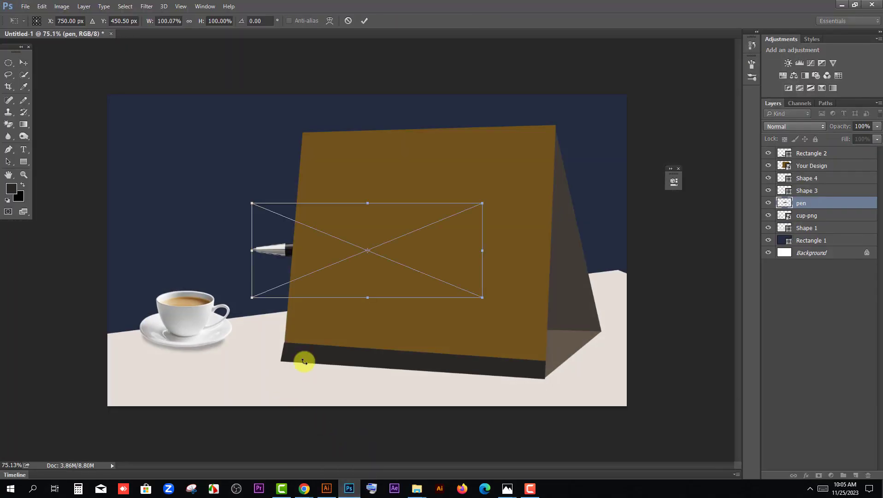
left_click_drag(278, 254, 159, 381)
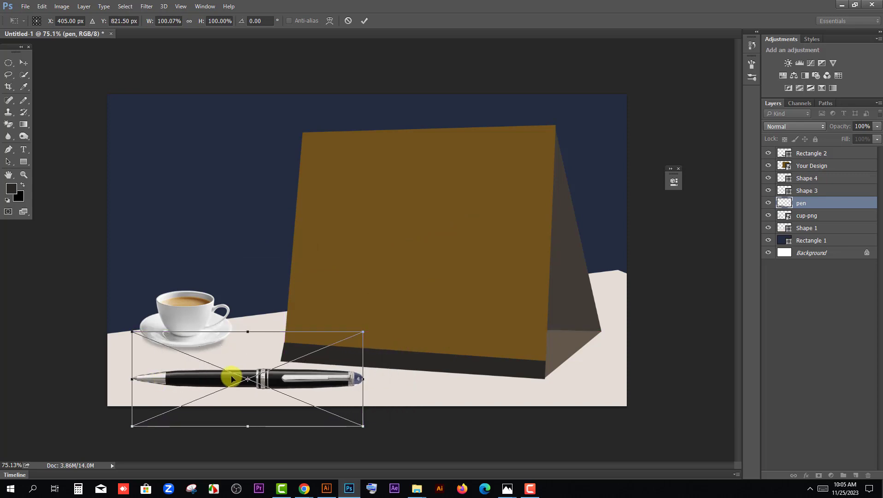
key("Return")
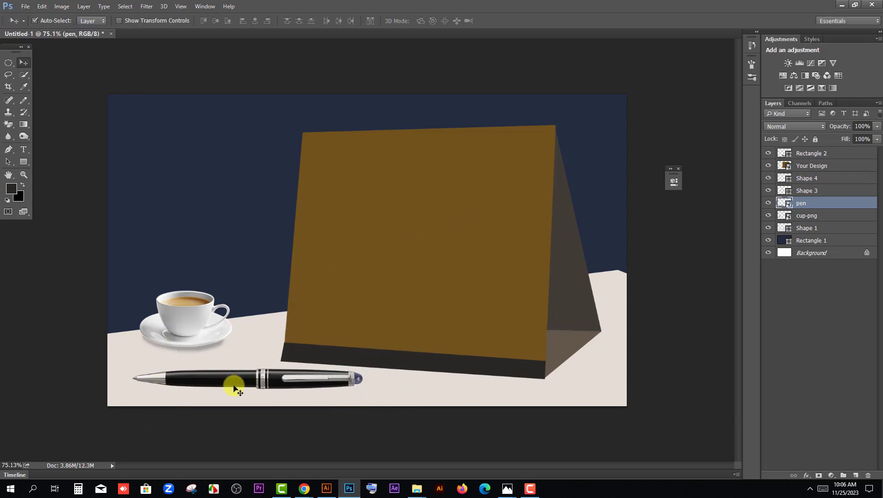
left_click_drag(282, 380, 266, 390)
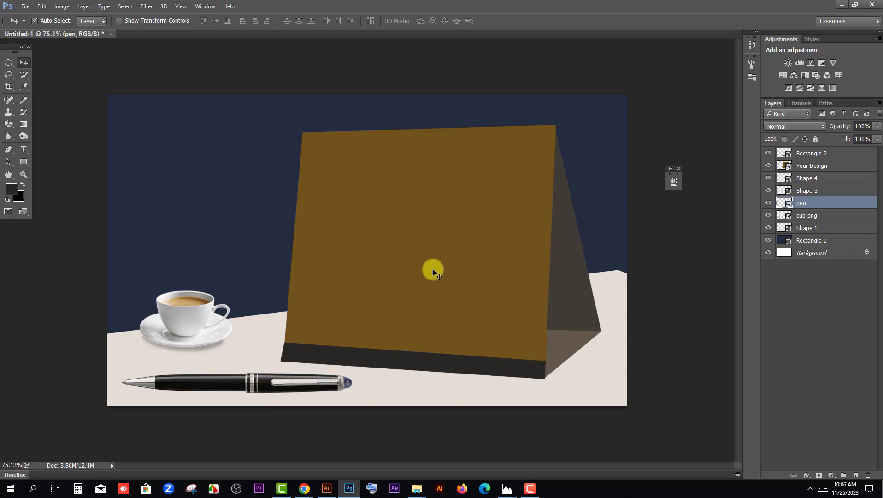
Place Calander Spining.png from the Calander Mockup folder and scale it down in the mockup.
left_click(841, 6)
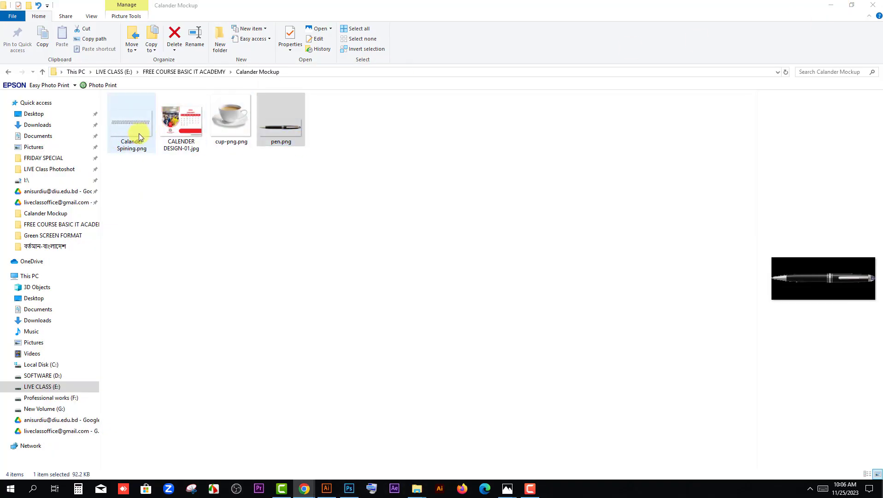
left_click_drag(135, 132, 473, 198)
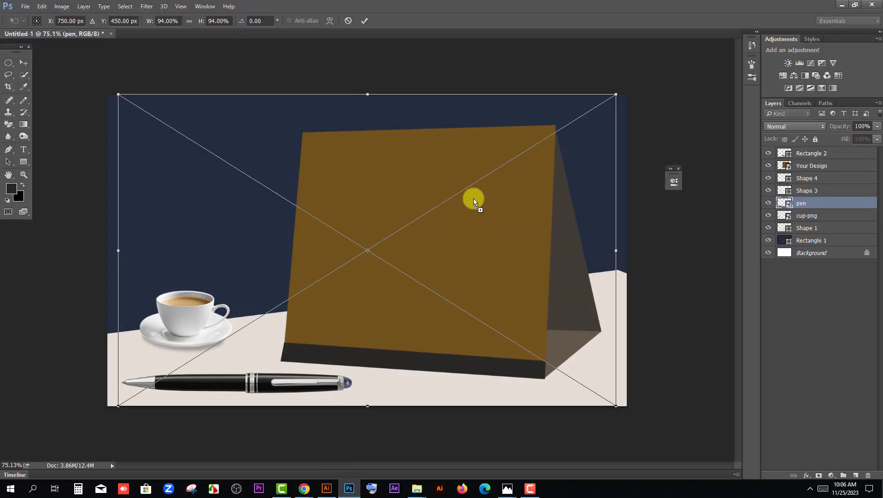
left_click_drag(617, 95, 525, 151)
key("Return")
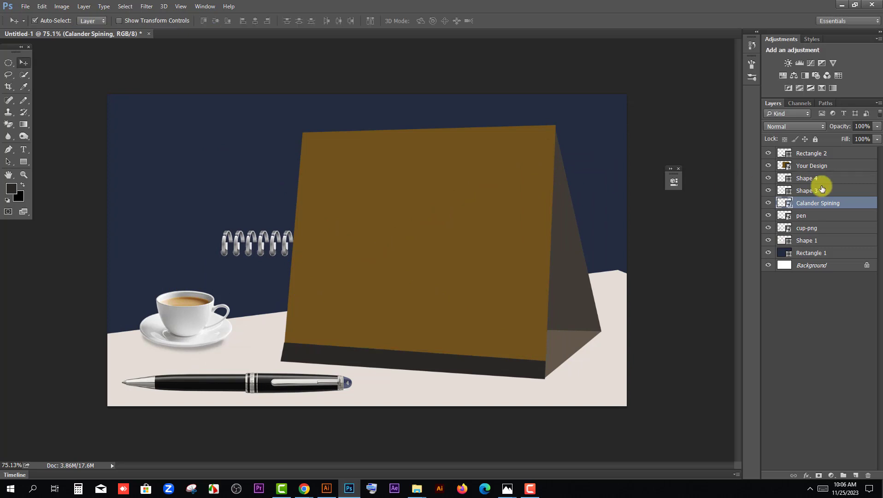
Bring the Calander Spining layer above all others and fit it on the calendar's upper edge at about 49% scale.
left_click_drag(815, 200, 814, 151)
left_click_drag(388, 241, 462, 135)
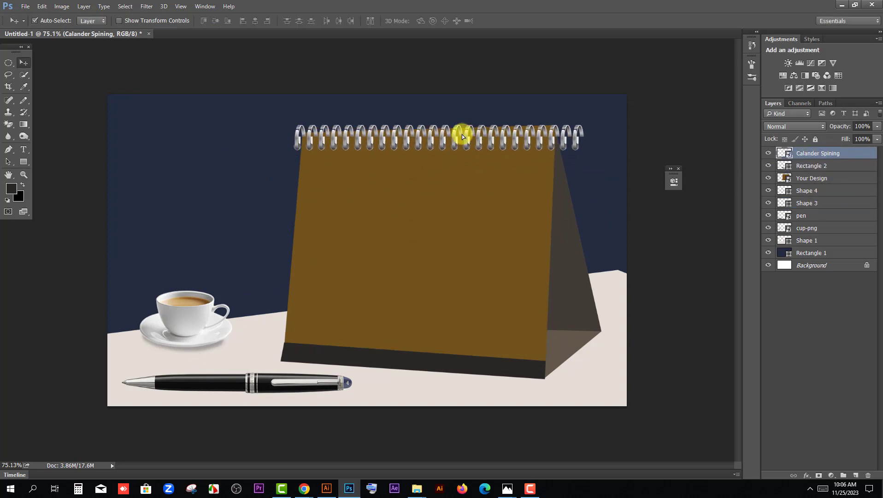
key("ctrl+t")
left_click_drag(600, 45, 558, 73)
left_click_drag(546, 124, 497, 133)
left_click_drag(532, 64, 558, 48)
left_click_drag(517, 121, 525, 133)
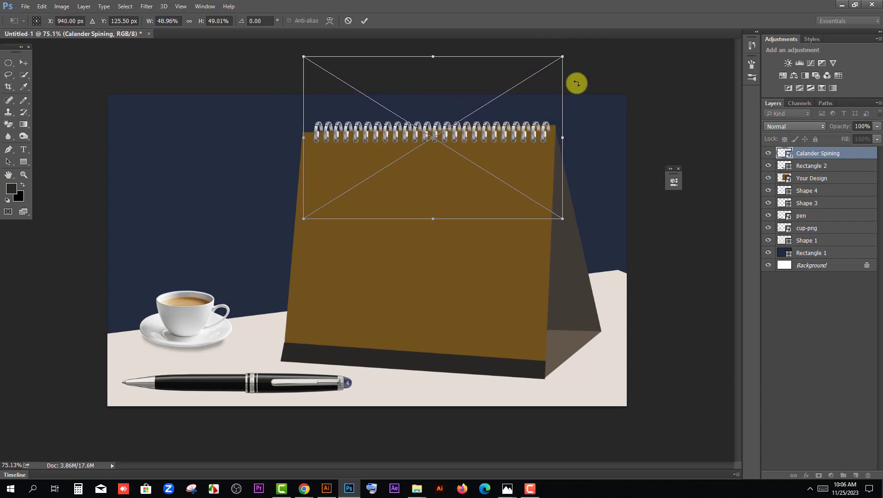
Rotate the spiral binding about -1.7° to follow the calendar's upper edge and reduce its height to about 39%.
left_click_drag(570, 57, 570, 52)
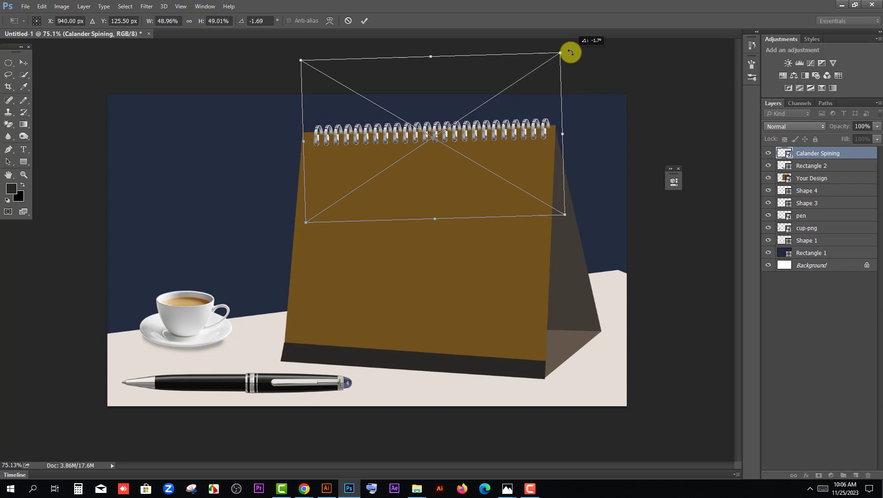
left_click_drag(517, 122, 512, 122)
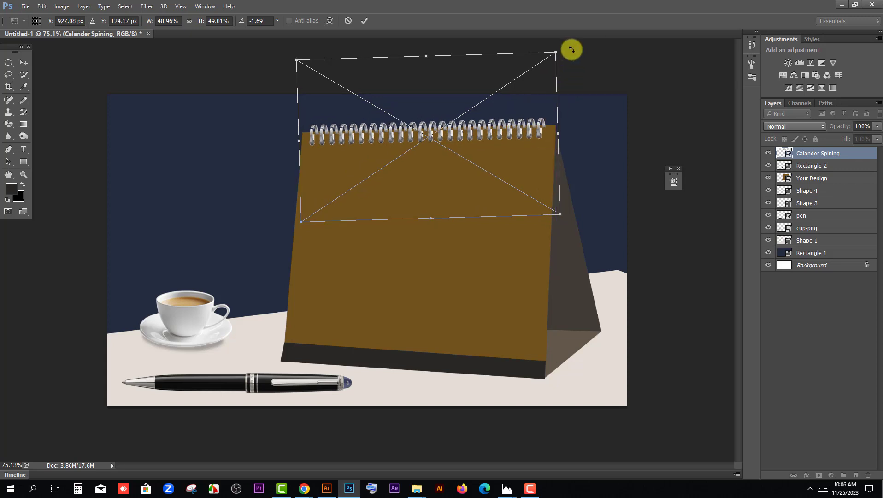
left_click_drag(430, 60, 427, 73)
left_click_drag(448, 127, 450, 122)
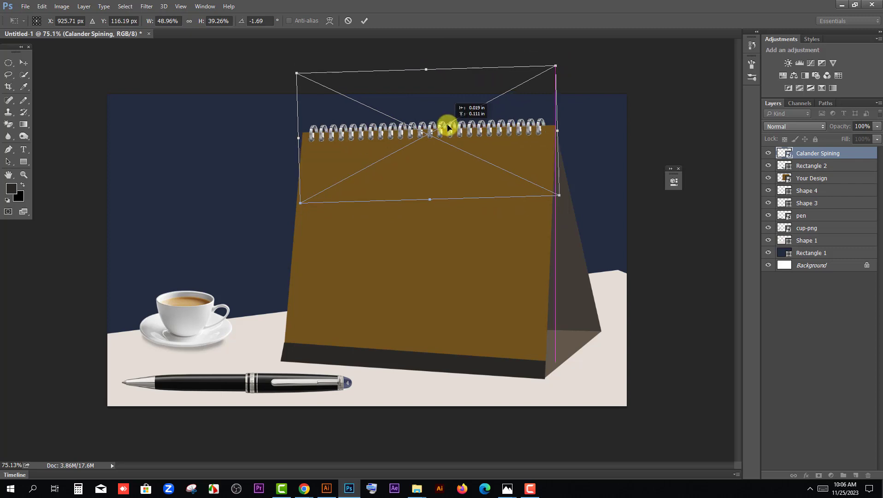
Resize the spiral binding to about 52% width and 42% height so it spans the calendar's upper edge.
left_click_drag(557, 67, 566, 61)
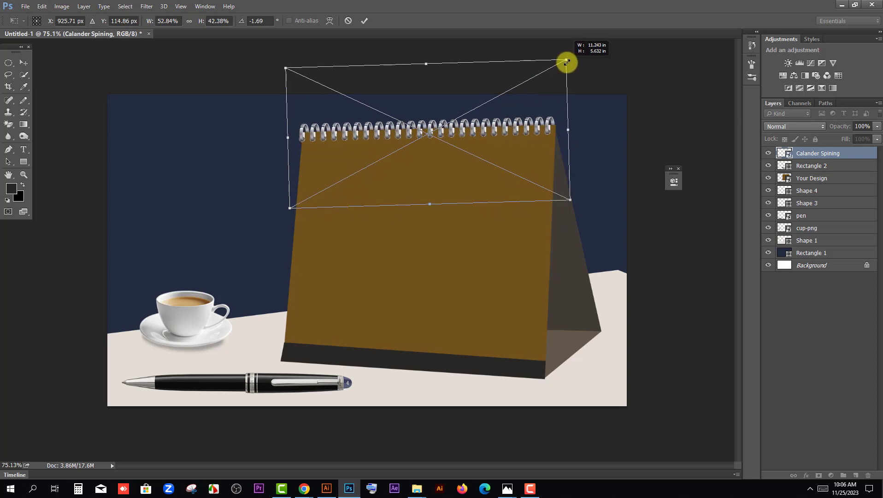
left_click_drag(527, 122, 529, 126)
scroll(530, 126, "up", 4)
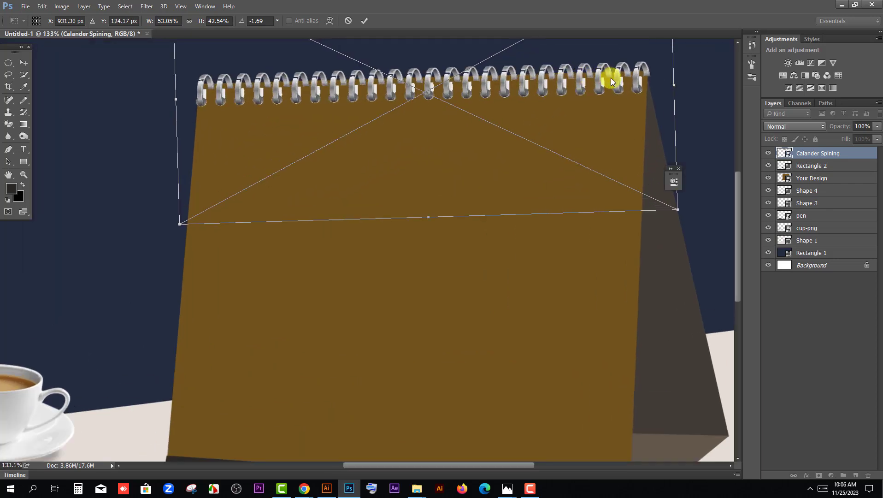
left_click_drag(617, 79, 618, 76)
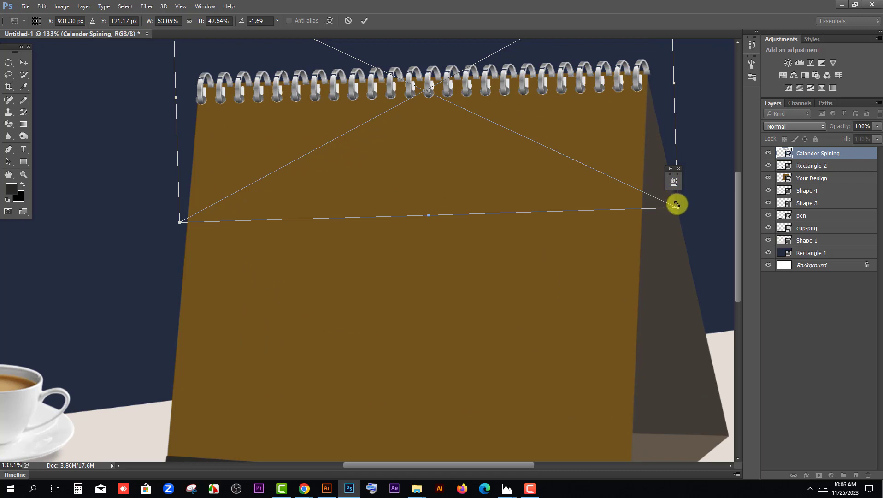
left_click_drag(677, 208, 674, 206)
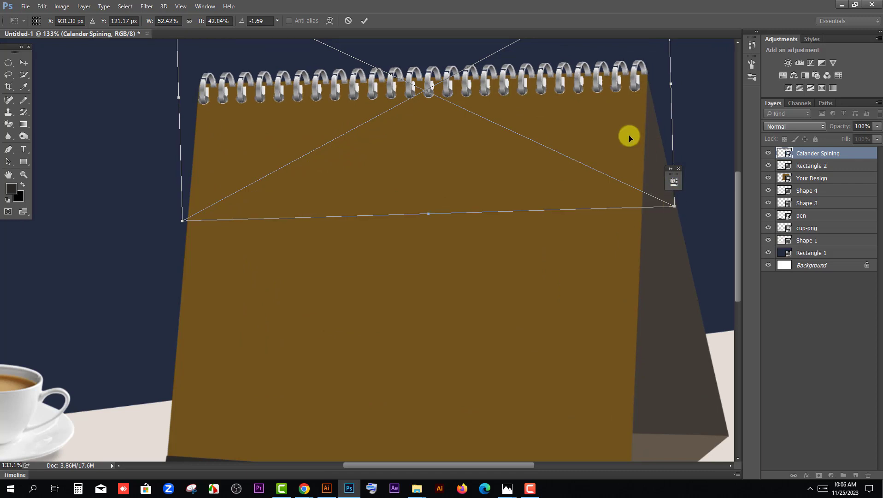
key("Return")
key("ctrl+0")
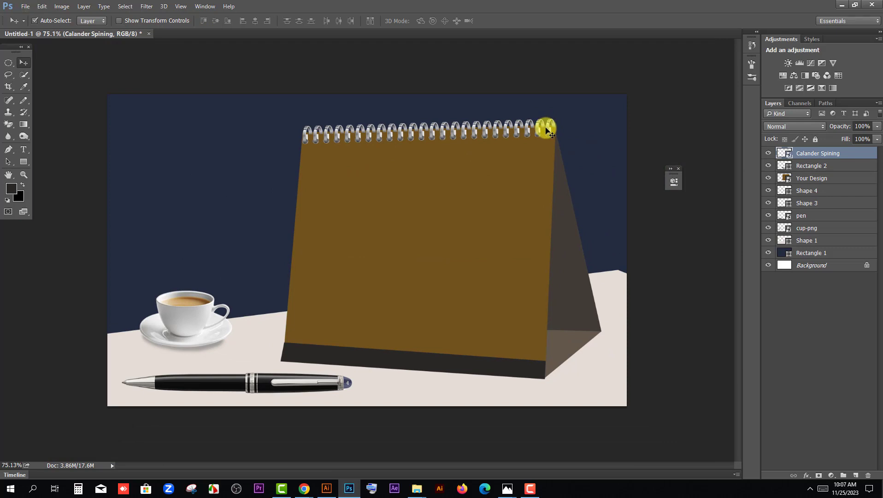
Nudge the spiral binding slightly into line with the calendar's upper edge, and deselect its layer.
left_click_drag(548, 132, 548, 131)
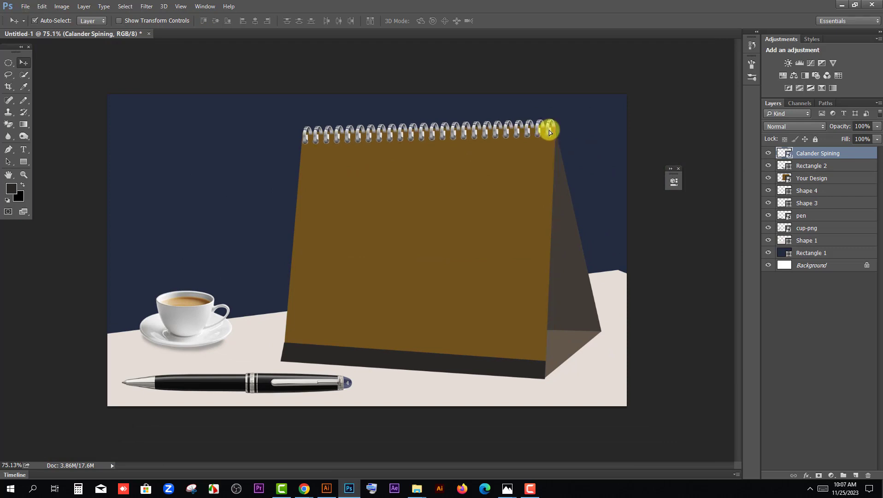
key("ctrl+1")
left_click_drag(469, 93, 470, 95)
scroll(470, 94, "down", 3)
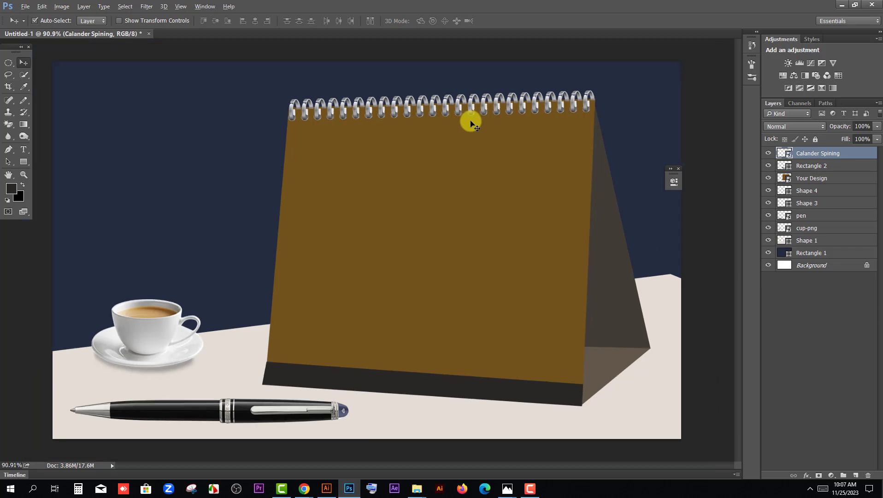
left_click(657, 199)
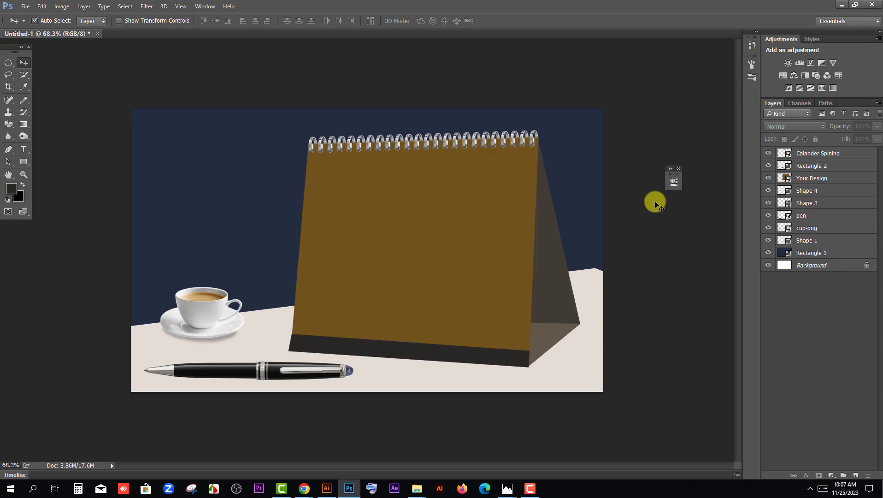
Place CALENDER DESIGN-01.jpg inside the Your Design smart object, save it, and return to the mockup document.
left_click(460, 254)
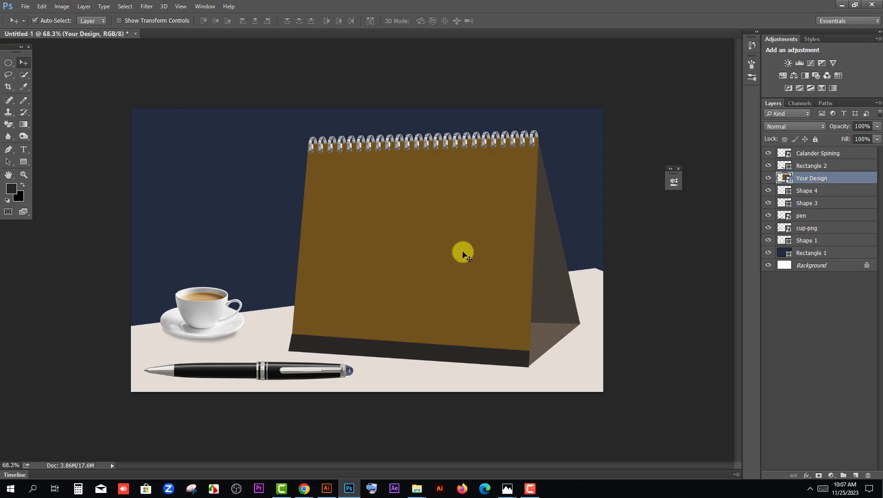
double_click(787, 180)
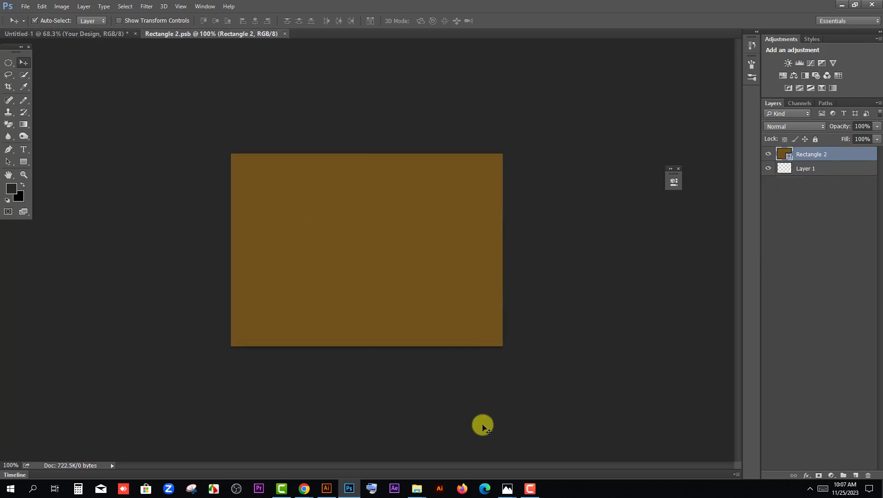
left_click(420, 488)
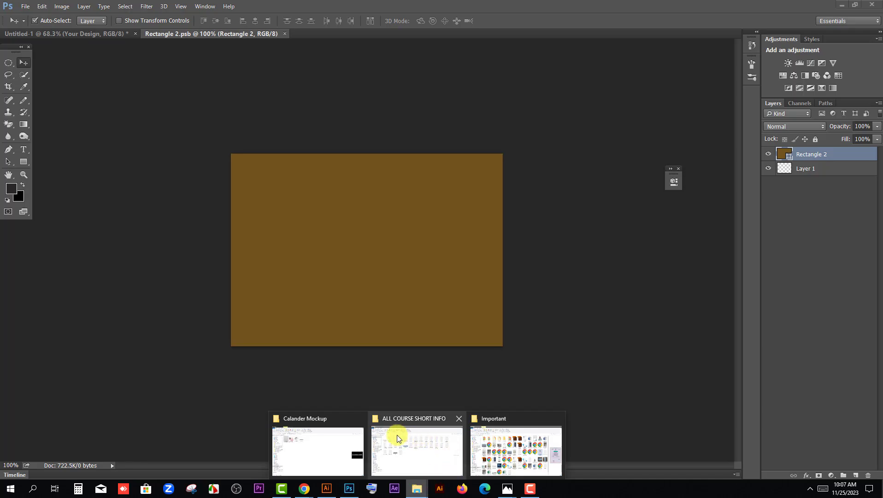
left_click(330, 437)
left_click_drag(187, 121, 479, 240)
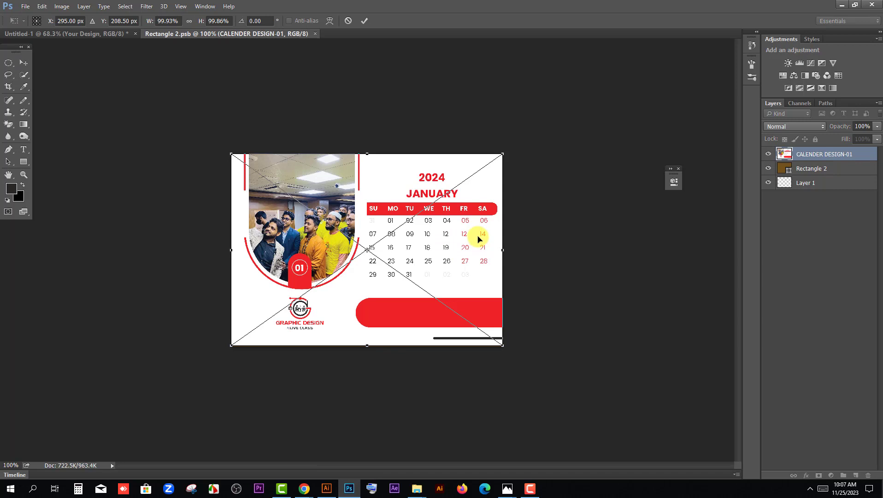
double_click(375, 224)
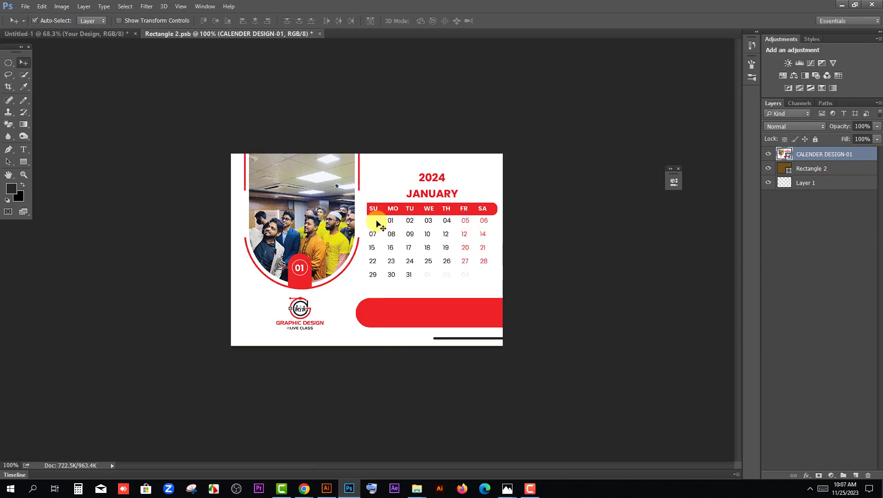
key("ctrl+s")
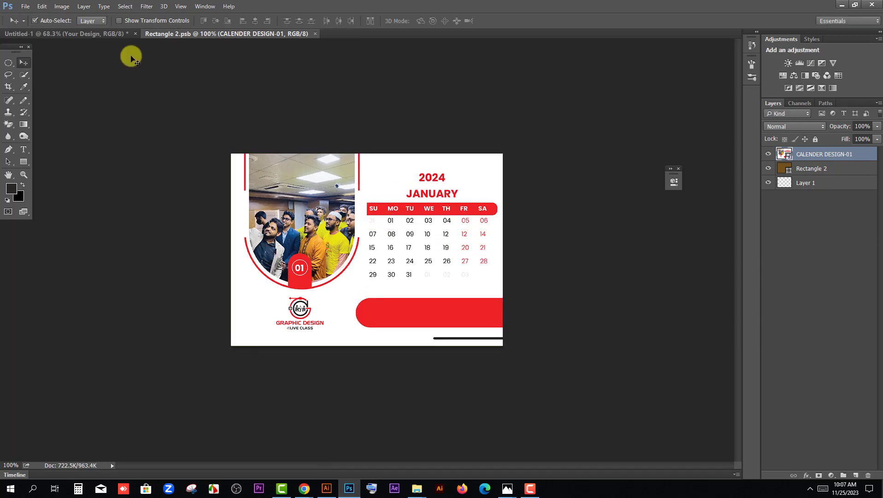
left_click(91, 32)
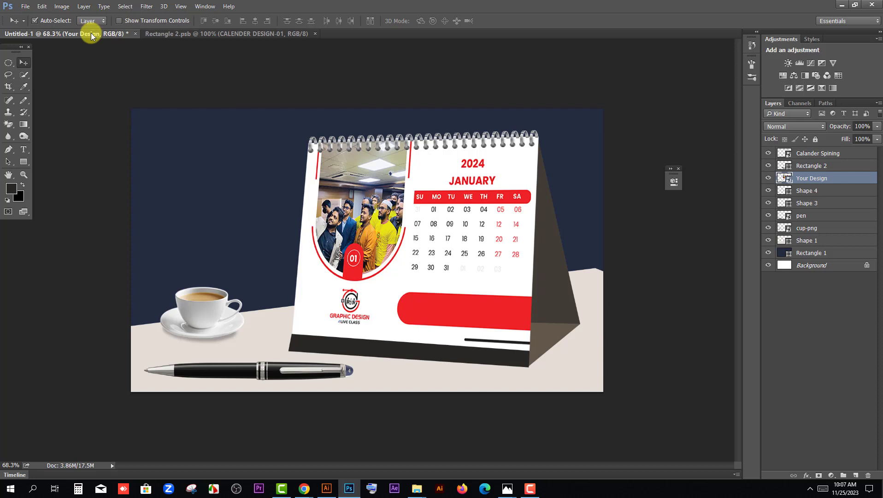
Recolour the calendar stand's tall side panel (Shape 3) to a lighter grey-brown, #6a665f.
left_click(548, 284)
double_click(786, 203)
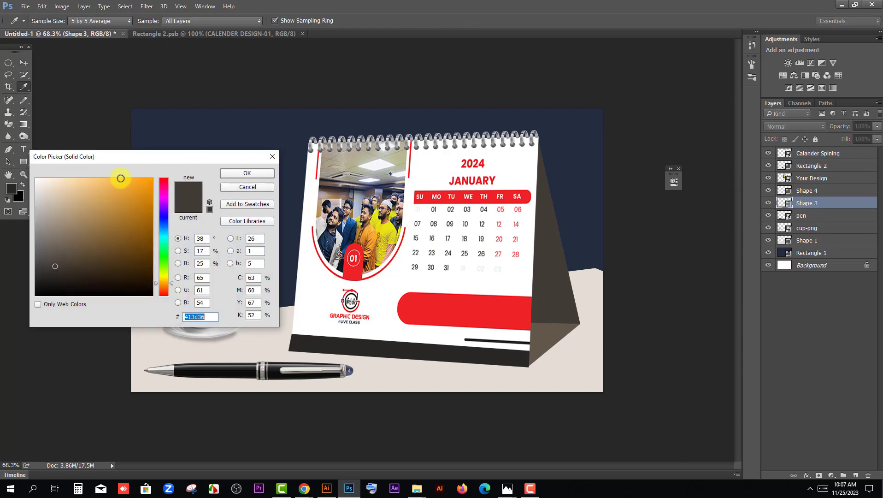
left_click(44, 235)
mouse_move(45, 240)
left_mouse_down()
mouse_move(57, 269)
mouse_move(50, 251)
left_mouse_up()
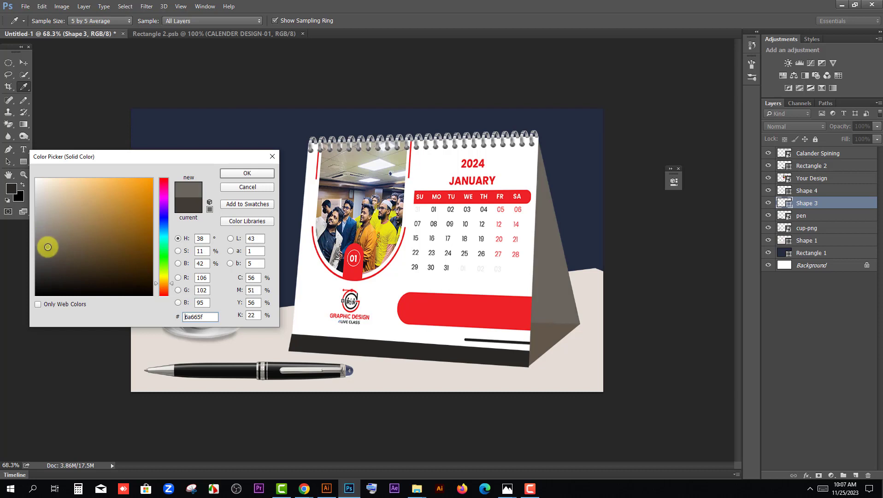
left_click(249, 173)
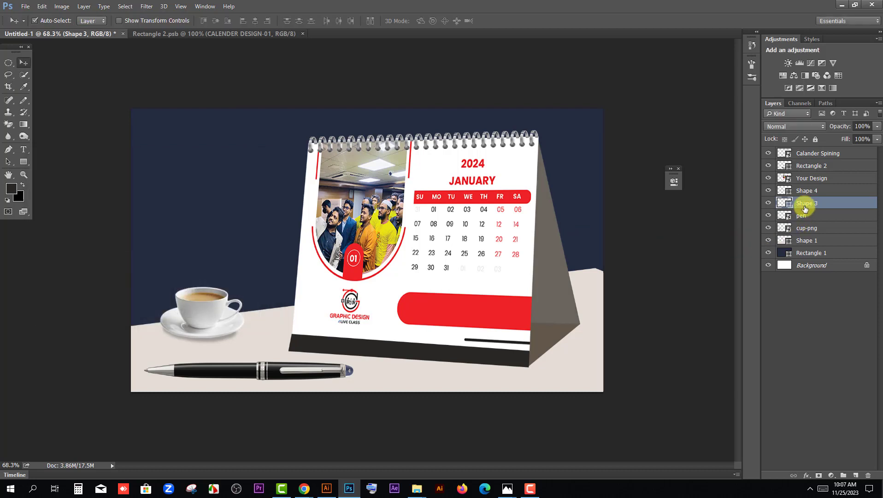
Recolour the small triangular base panel of the stand (Shape 4) to light taupe #928672.
left_click(549, 331)
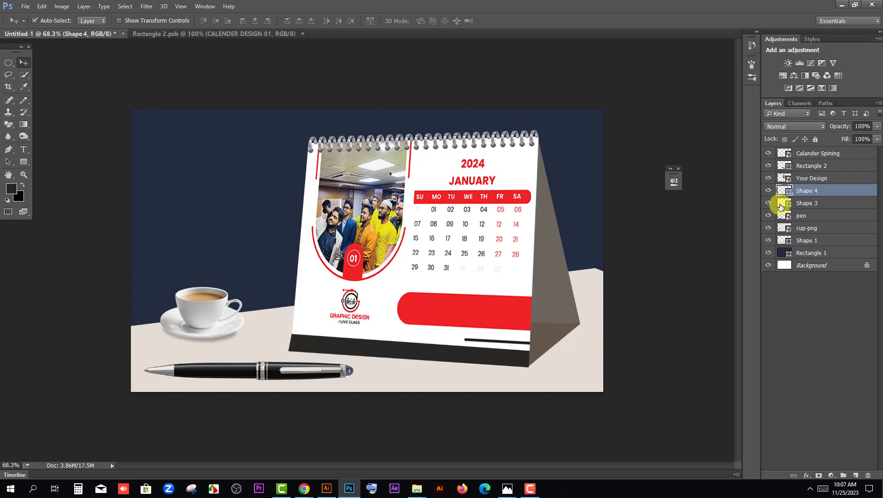
double_click(782, 189)
left_click(112, 247)
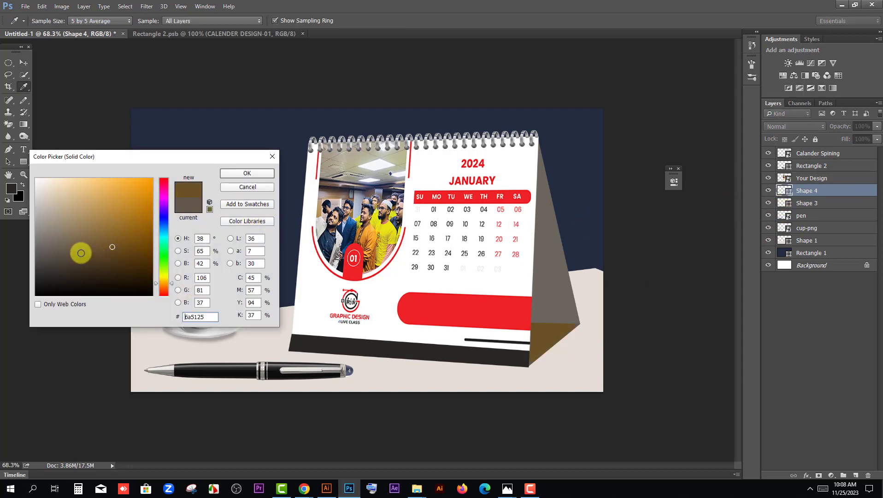
left_click(61, 228)
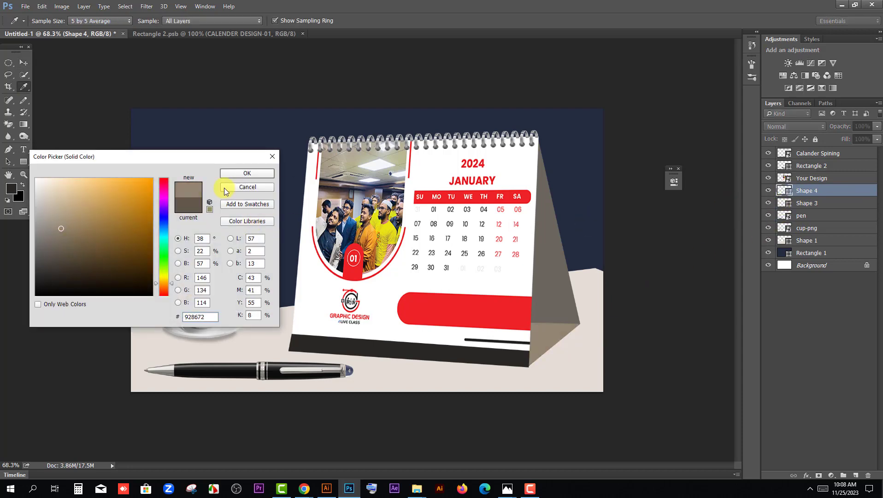
left_click(247, 173)
Add a drop shadow to the stand's side panel (Shape 3) with the angle at -5°, and deselect the layer.
left_click(557, 256)
right_click(805, 210)
left_click(747, 148)
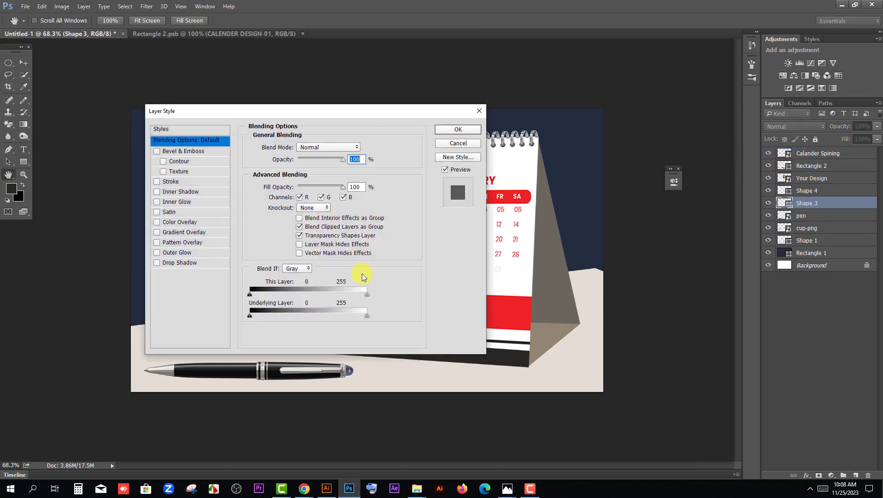
left_click(186, 262)
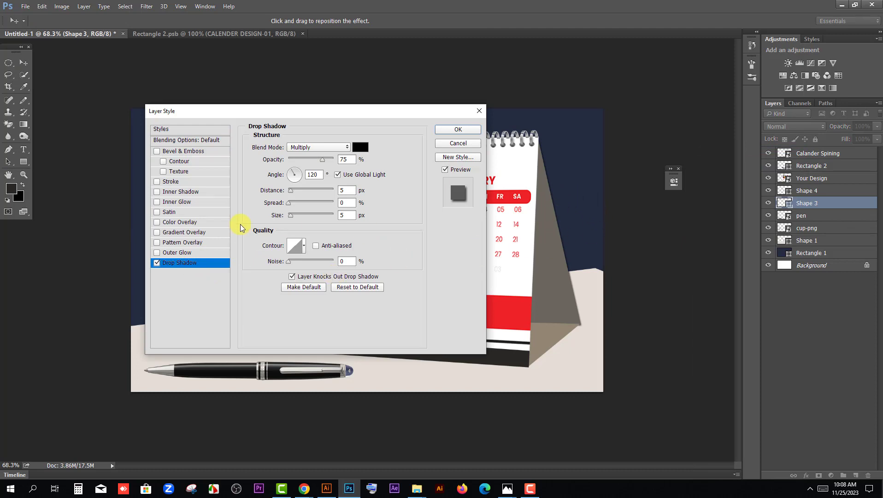
left_click_drag(300, 179, 300, 179)
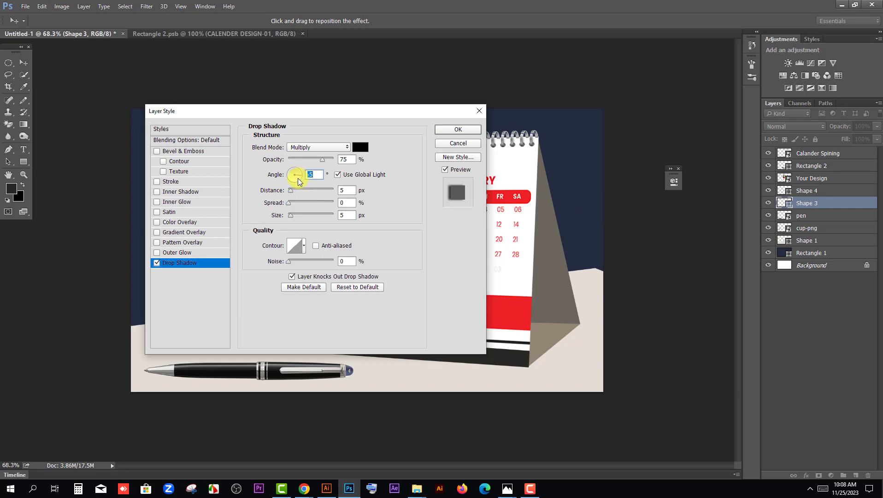
left_click(458, 130)
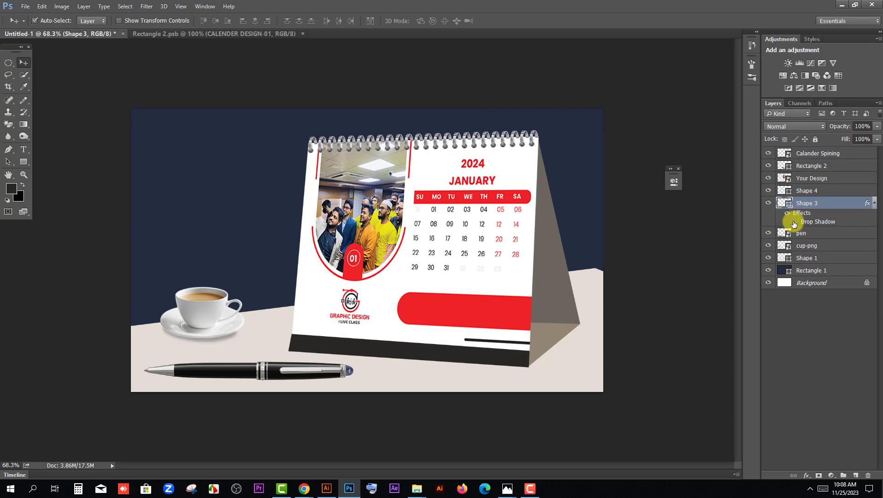
left_click(689, 283)
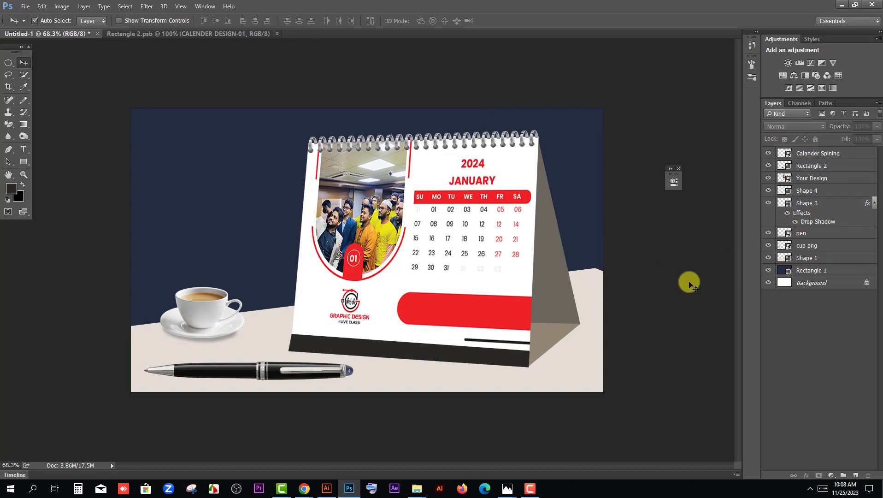
Add a drop shadow with the preset settings to the dark strip along the calendar's lower edge (Rectangle 2).
left_click(488, 353)
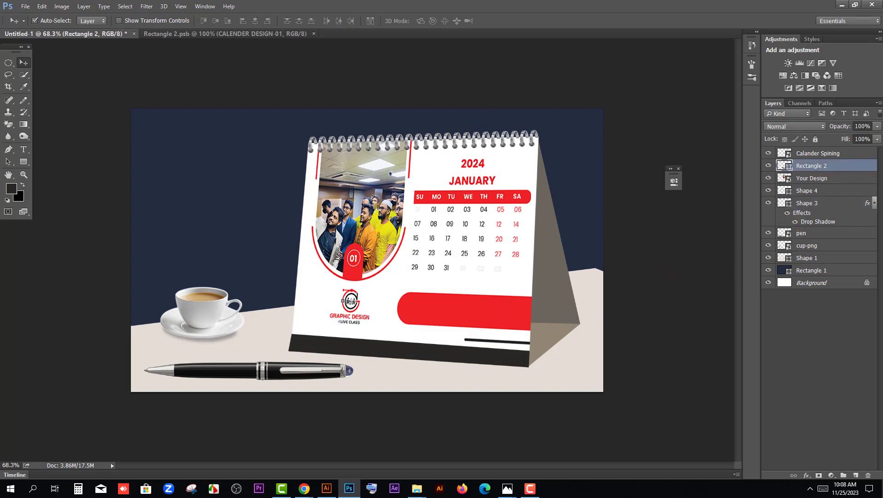
right_click(812, 165)
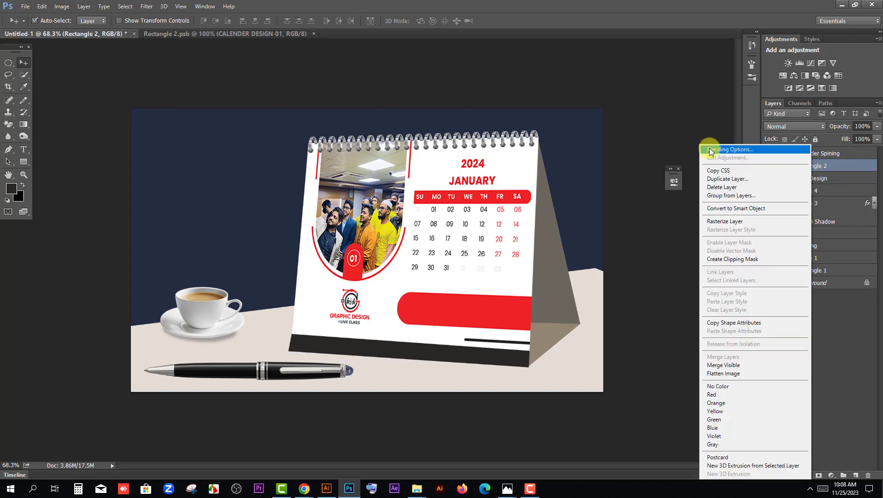
left_click(391, 273)
left_click(175, 263)
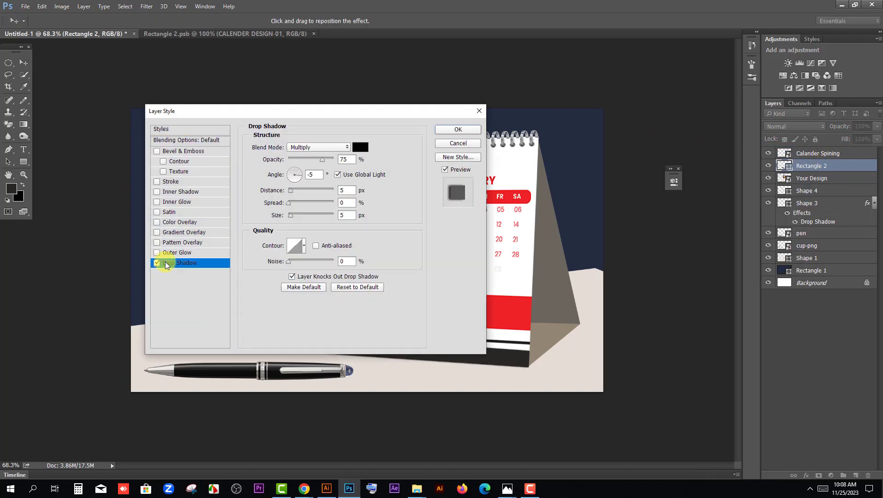
left_click(458, 129)
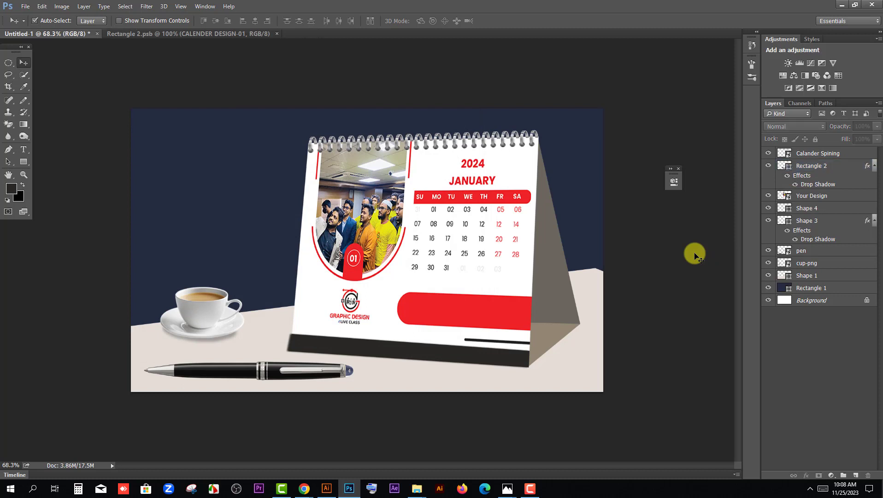